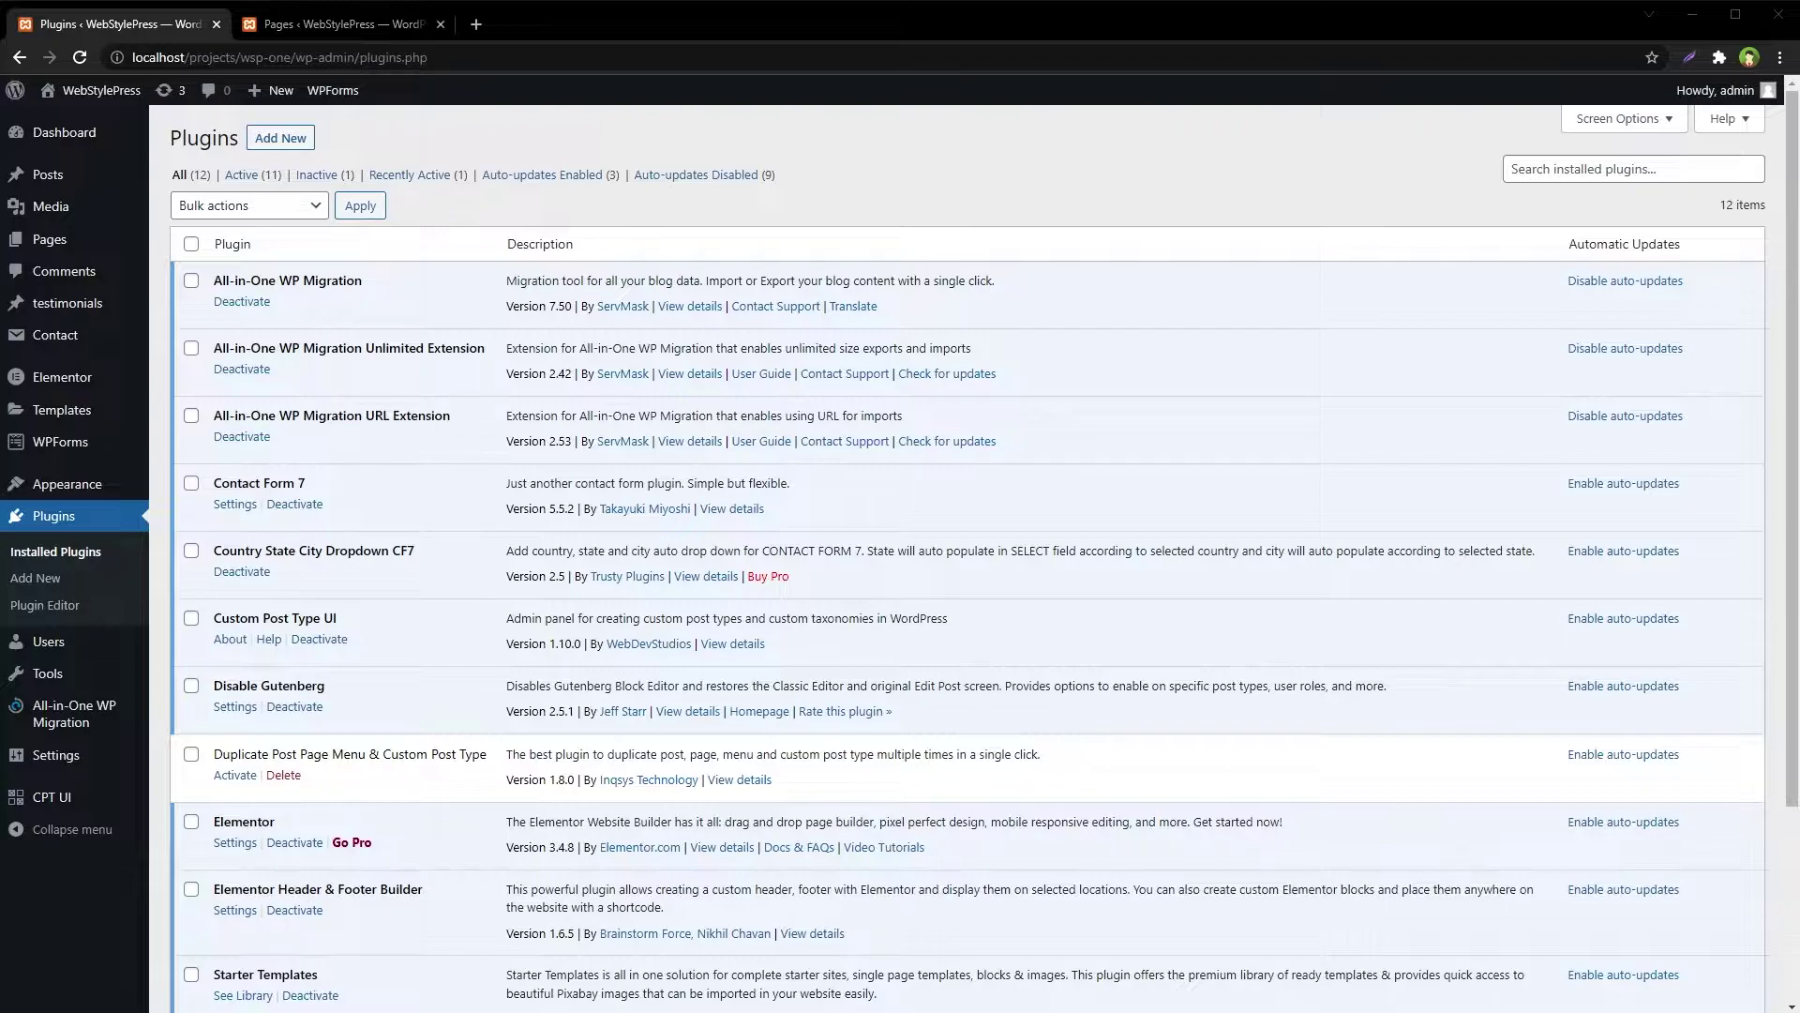
Review the Duplicate Post Page Menu & Custom Post Type plugin details and activate it
left_click_drag(487, 755, 216, 754)
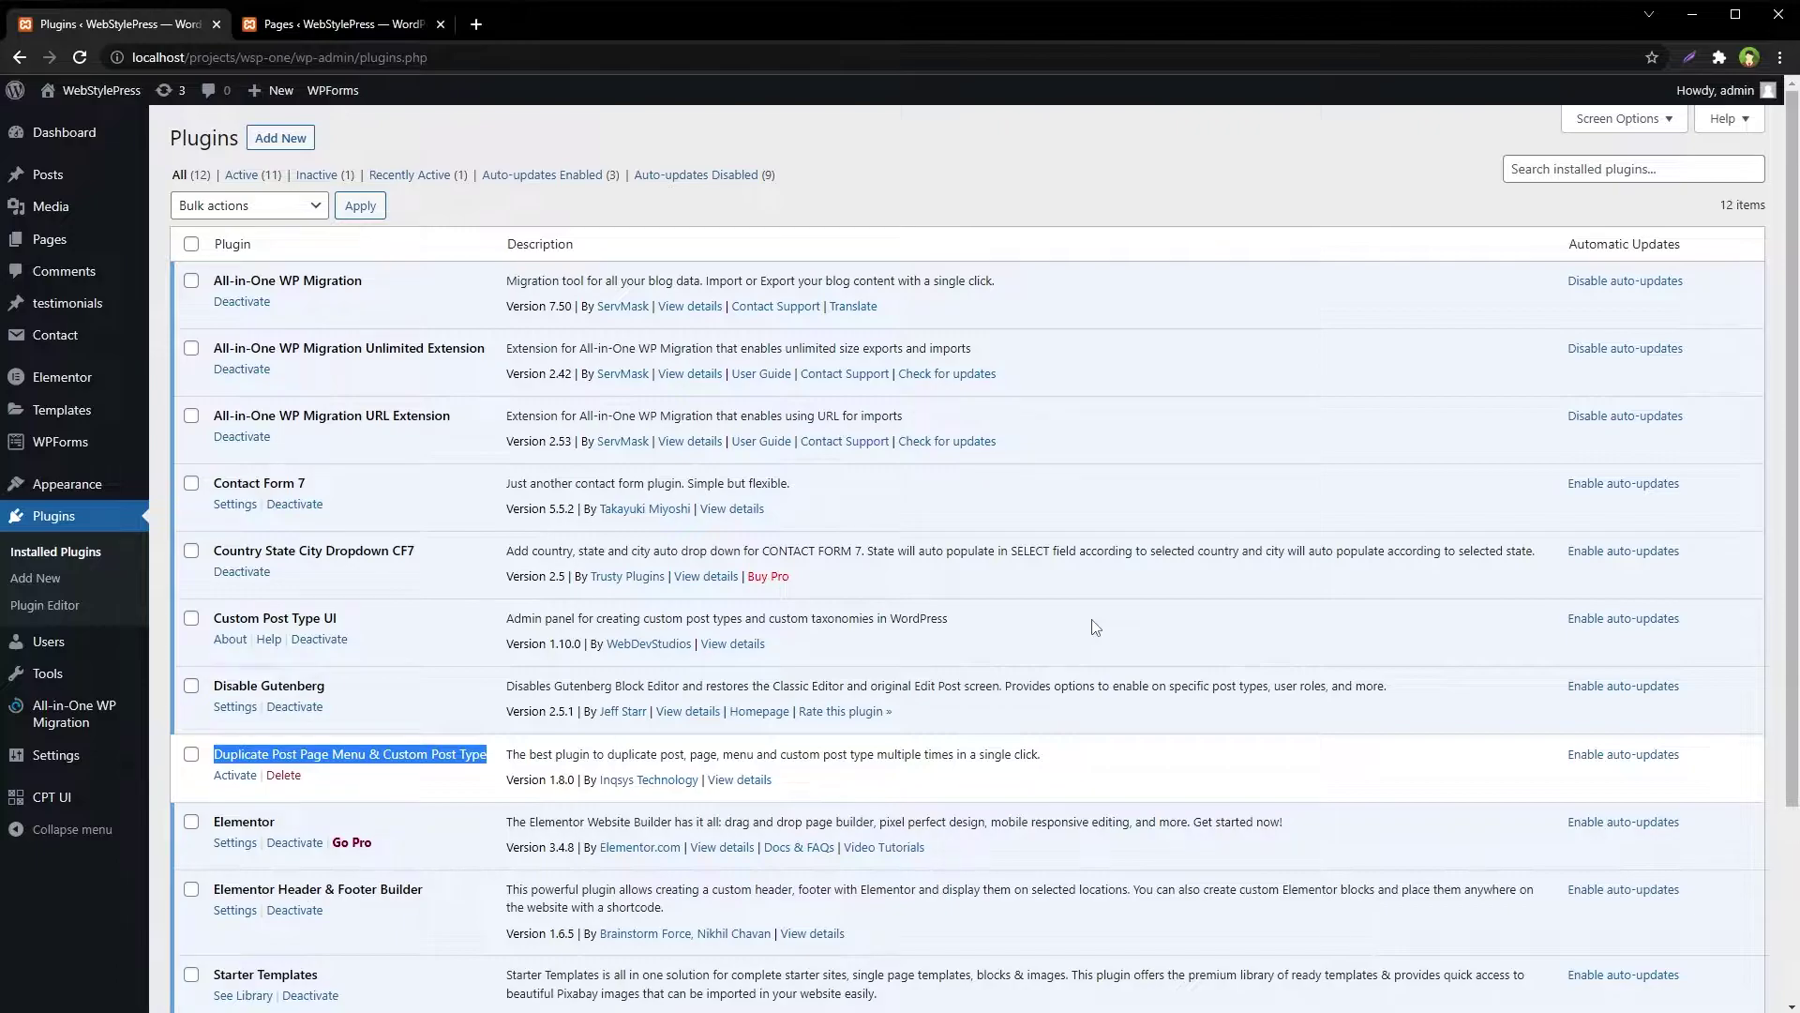
left_click(755, 780)
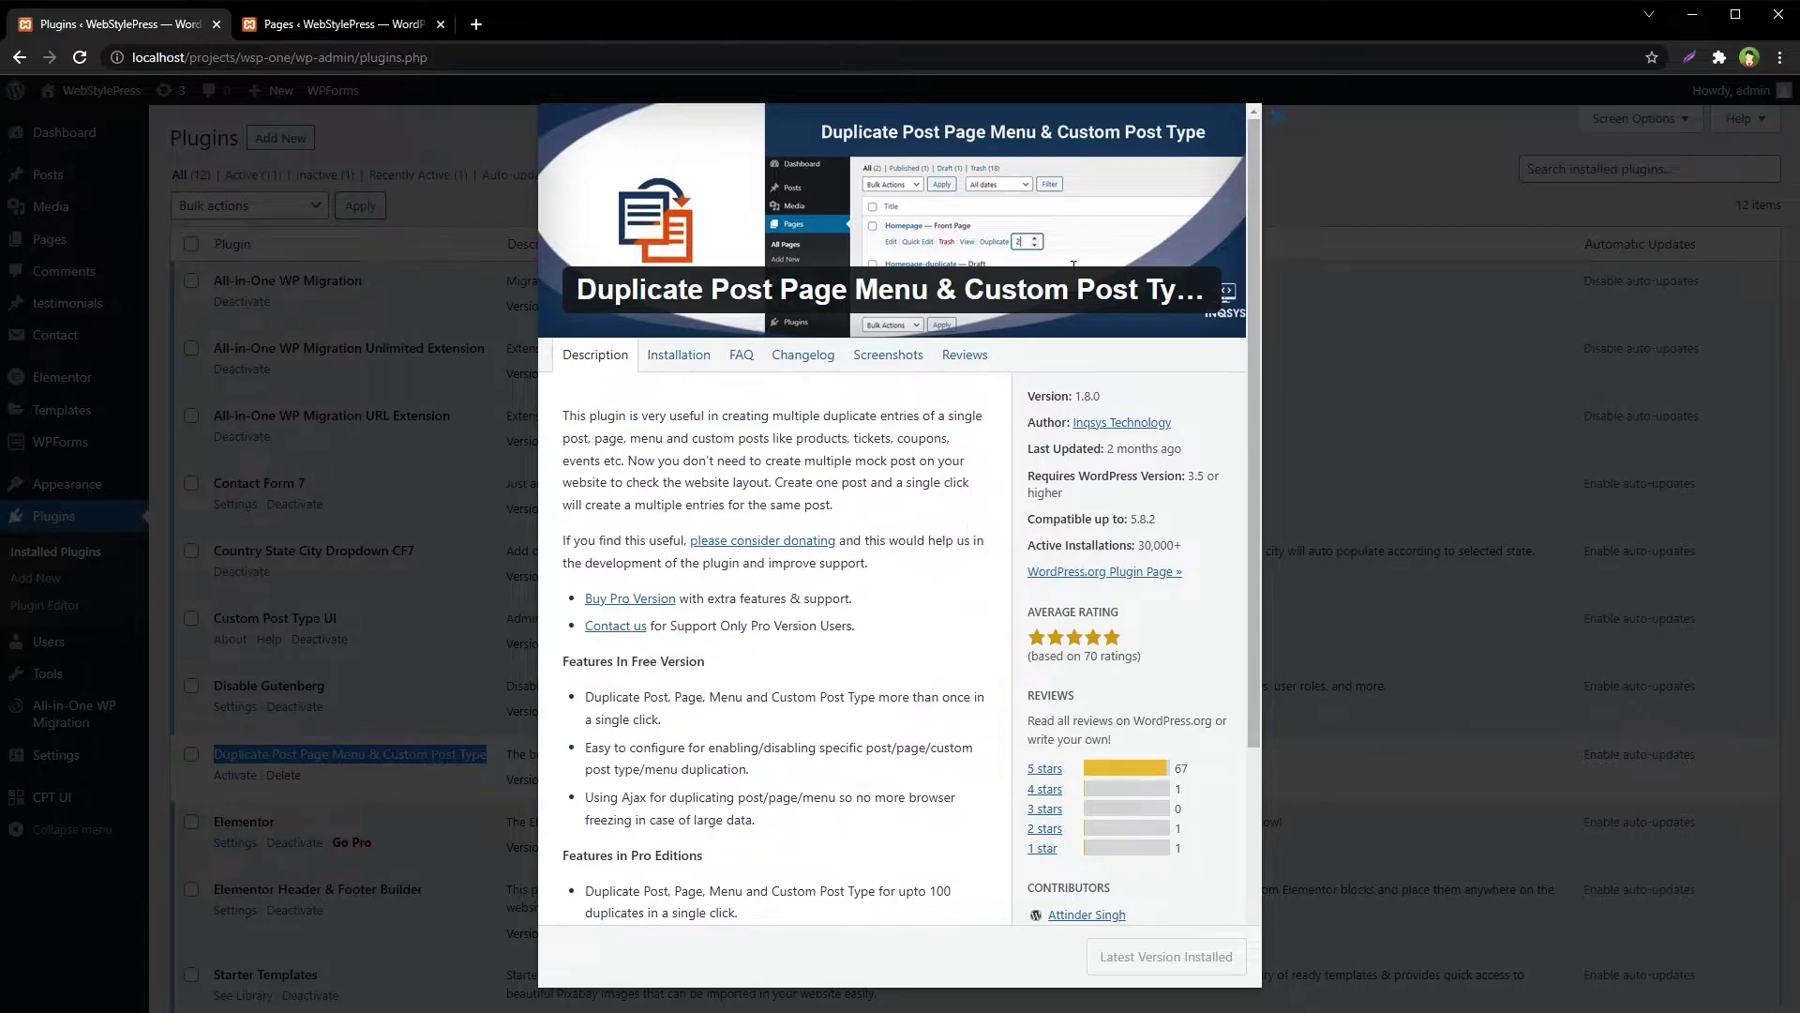
left_click(1261, 119)
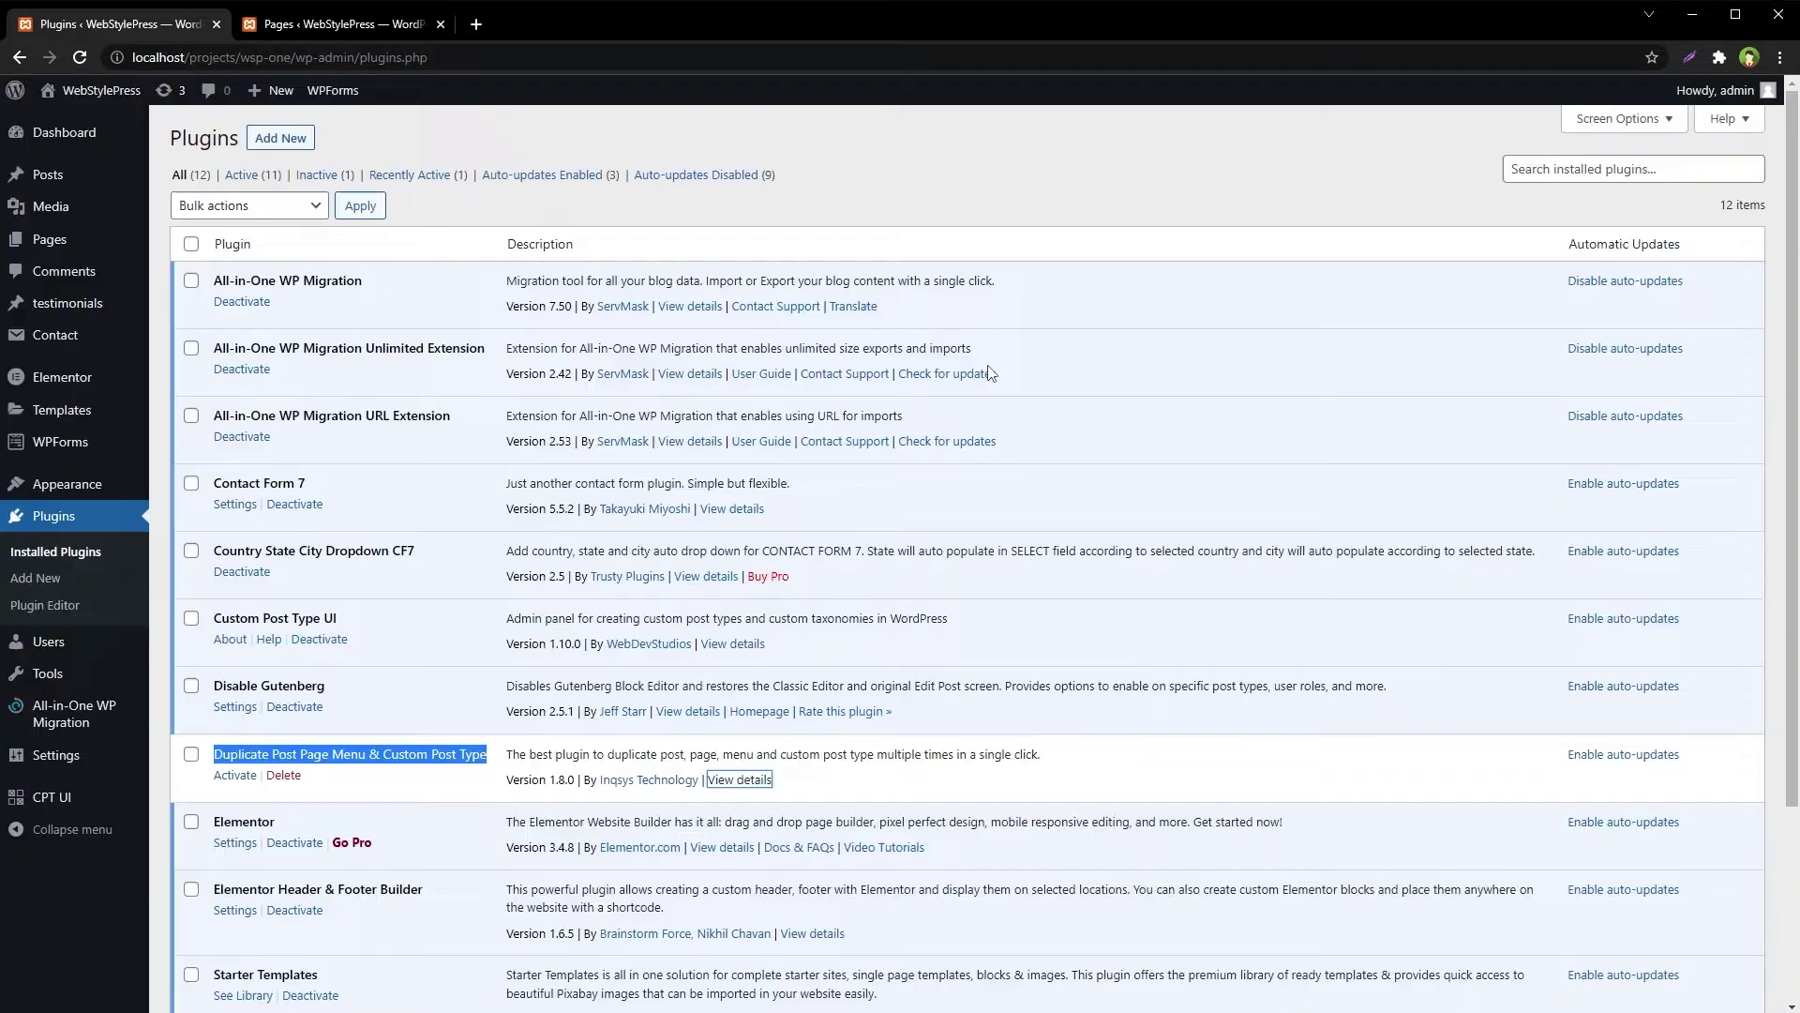
left_click(235, 774)
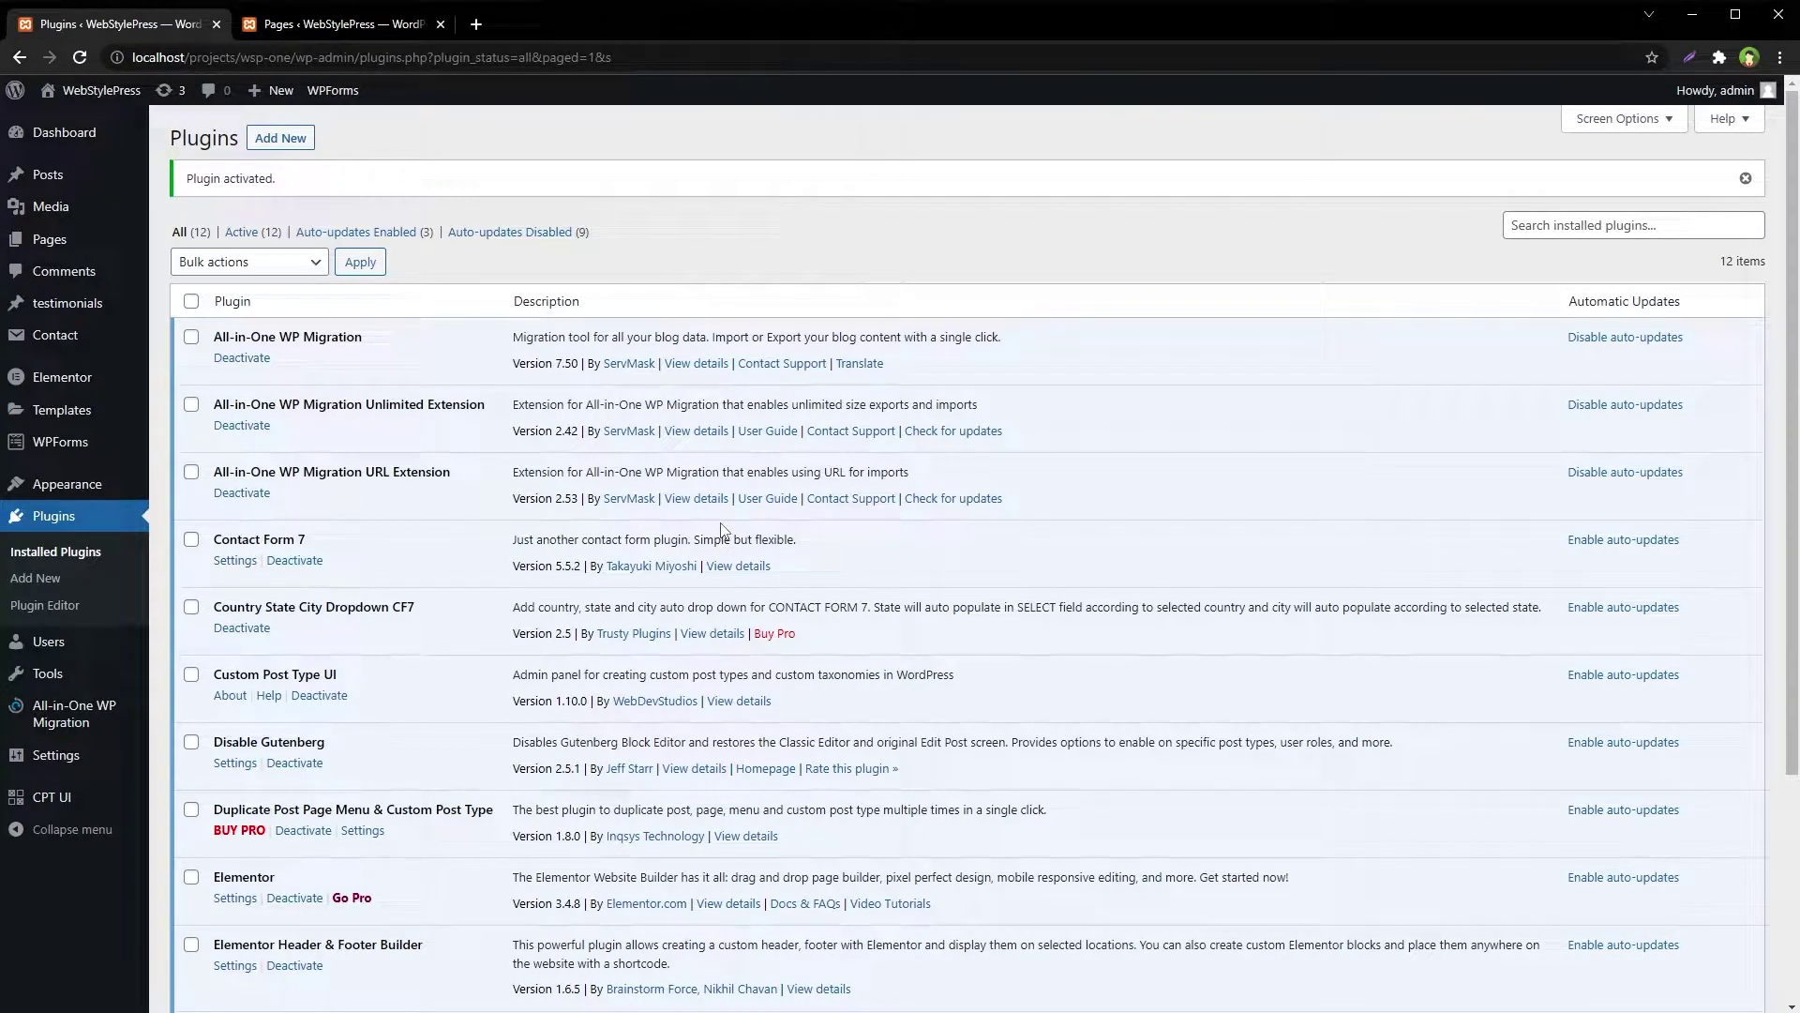
Check the About Us page from All Pages in a new tab, then duplicate it
left_click(309, 28)
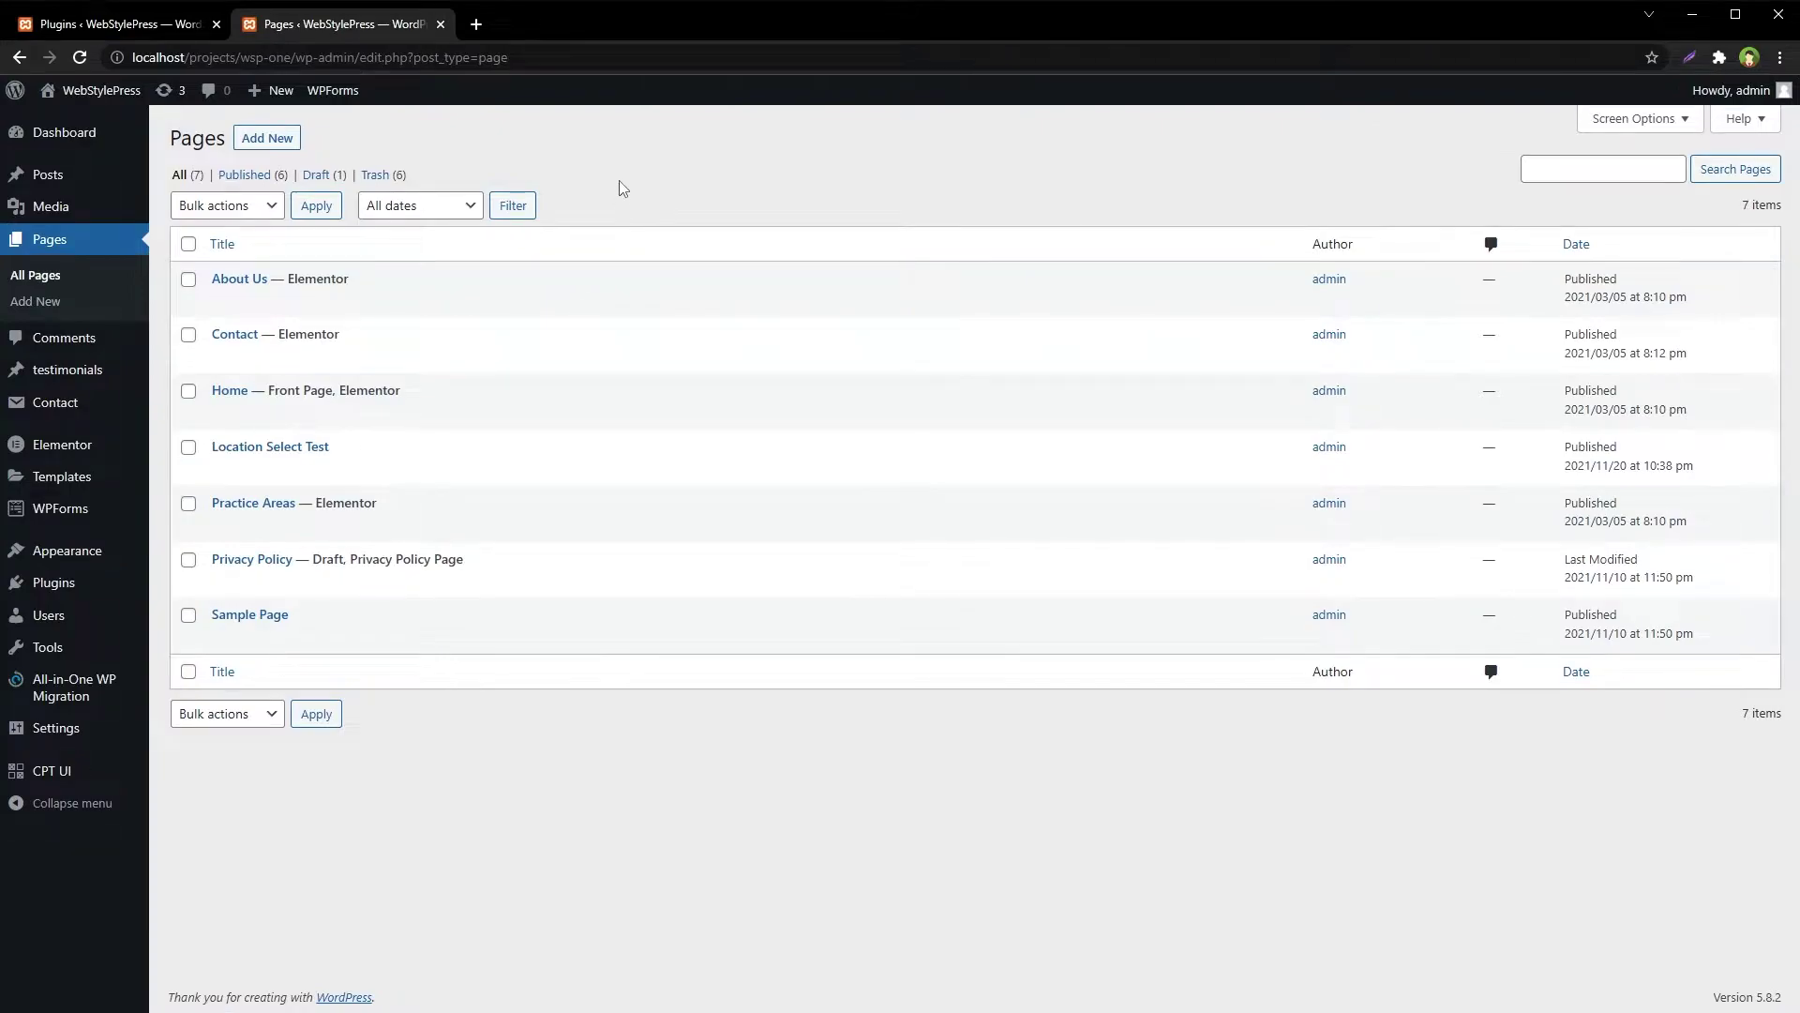
left_click(56, 282)
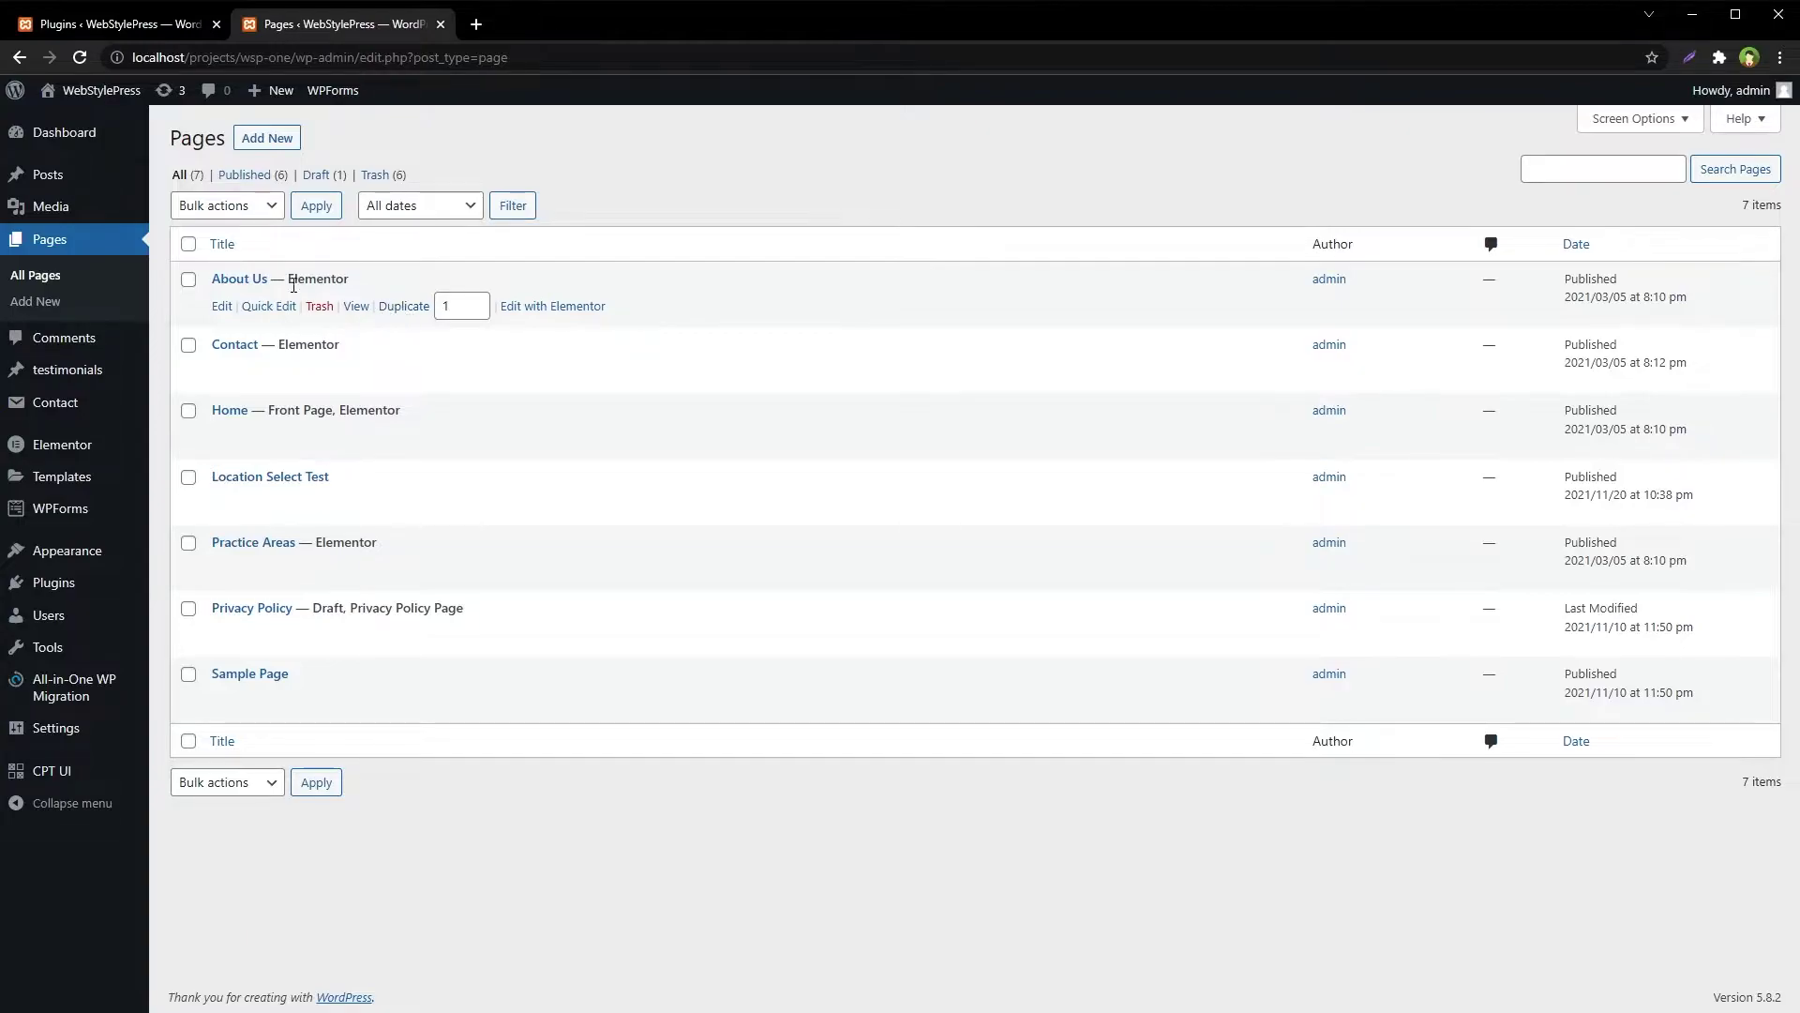
left_click(362, 314, "ctrl")
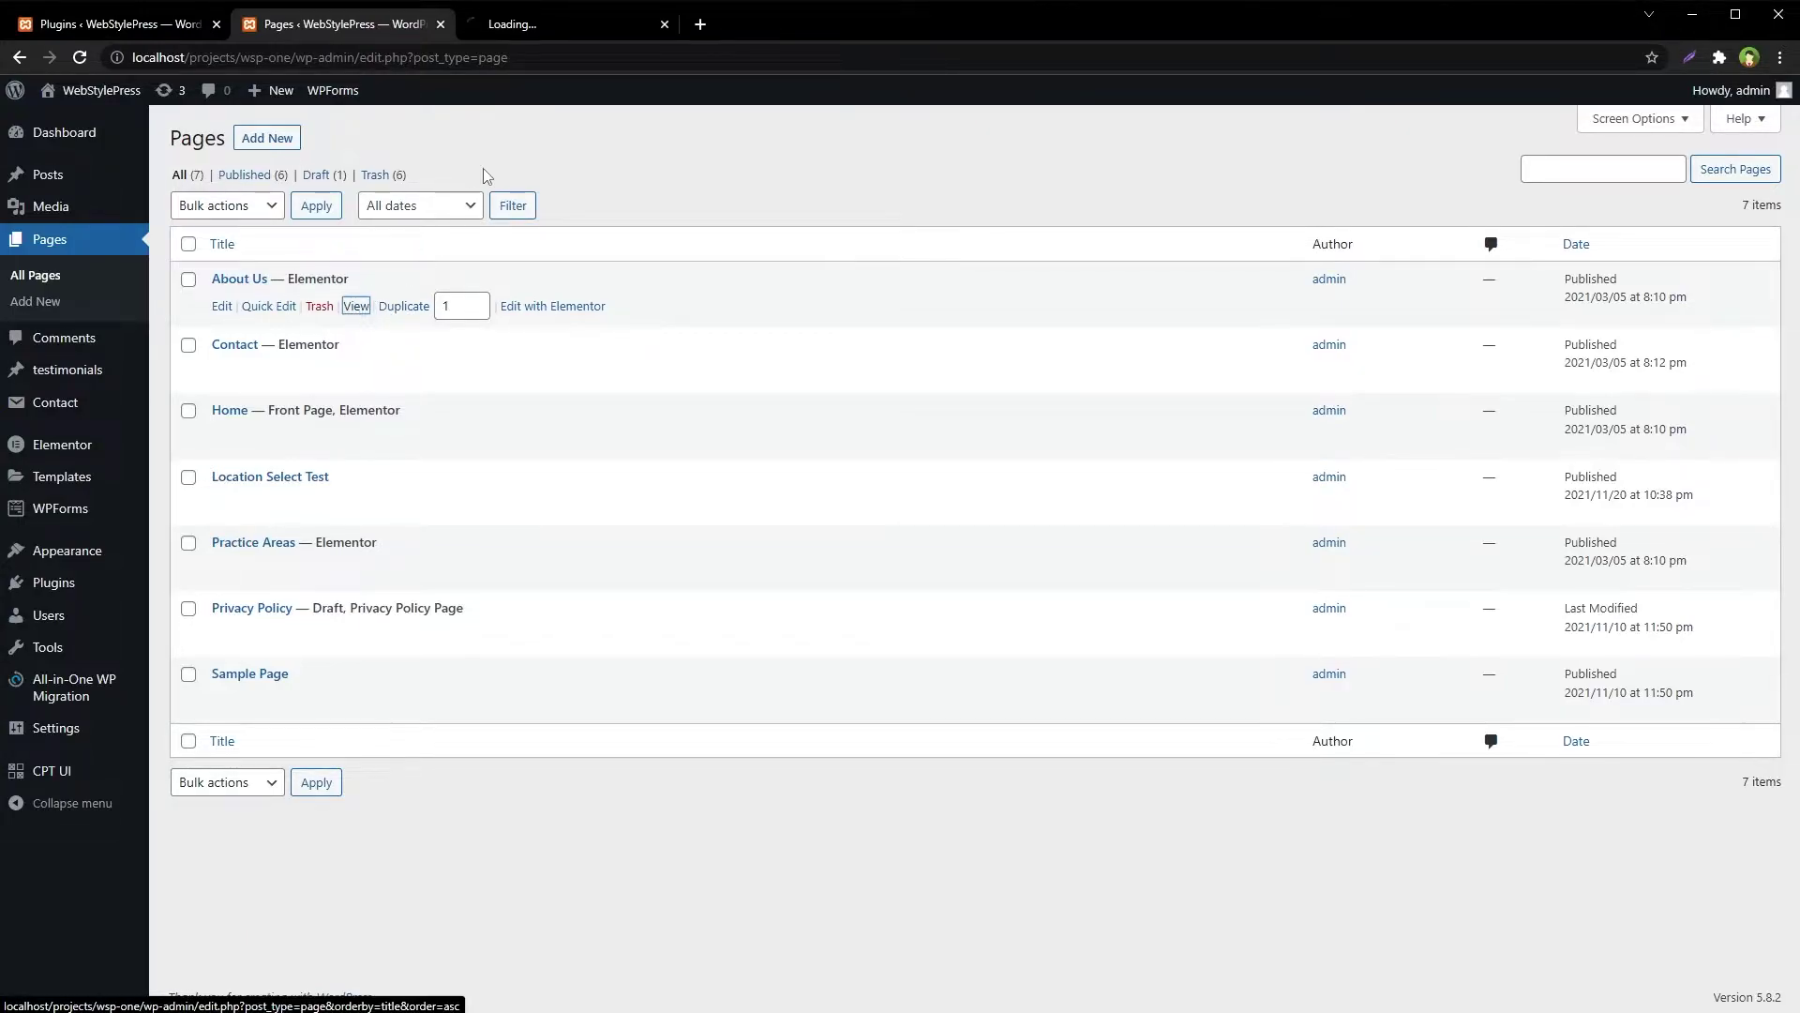
left_click(558, 26)
scroll(1073, 631, "down", 20)
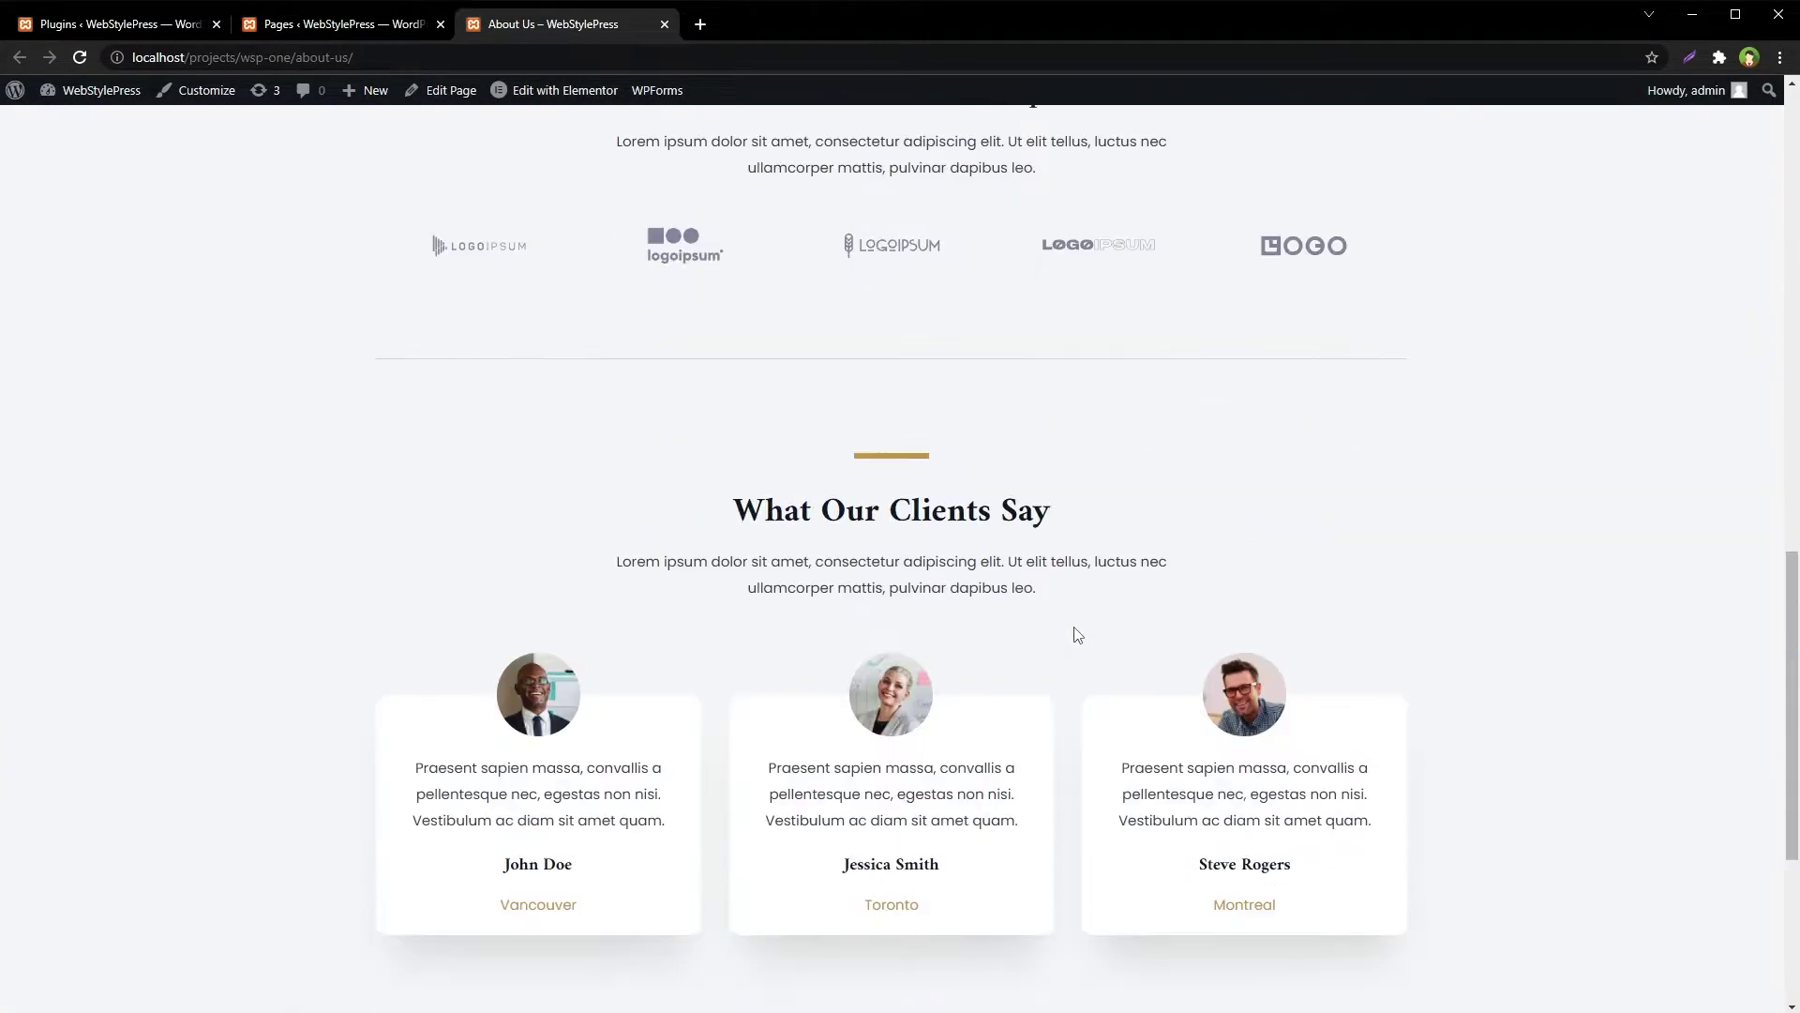
scroll(1073, 638, "up", 7)
scroll(1073, 642, "up", 12)
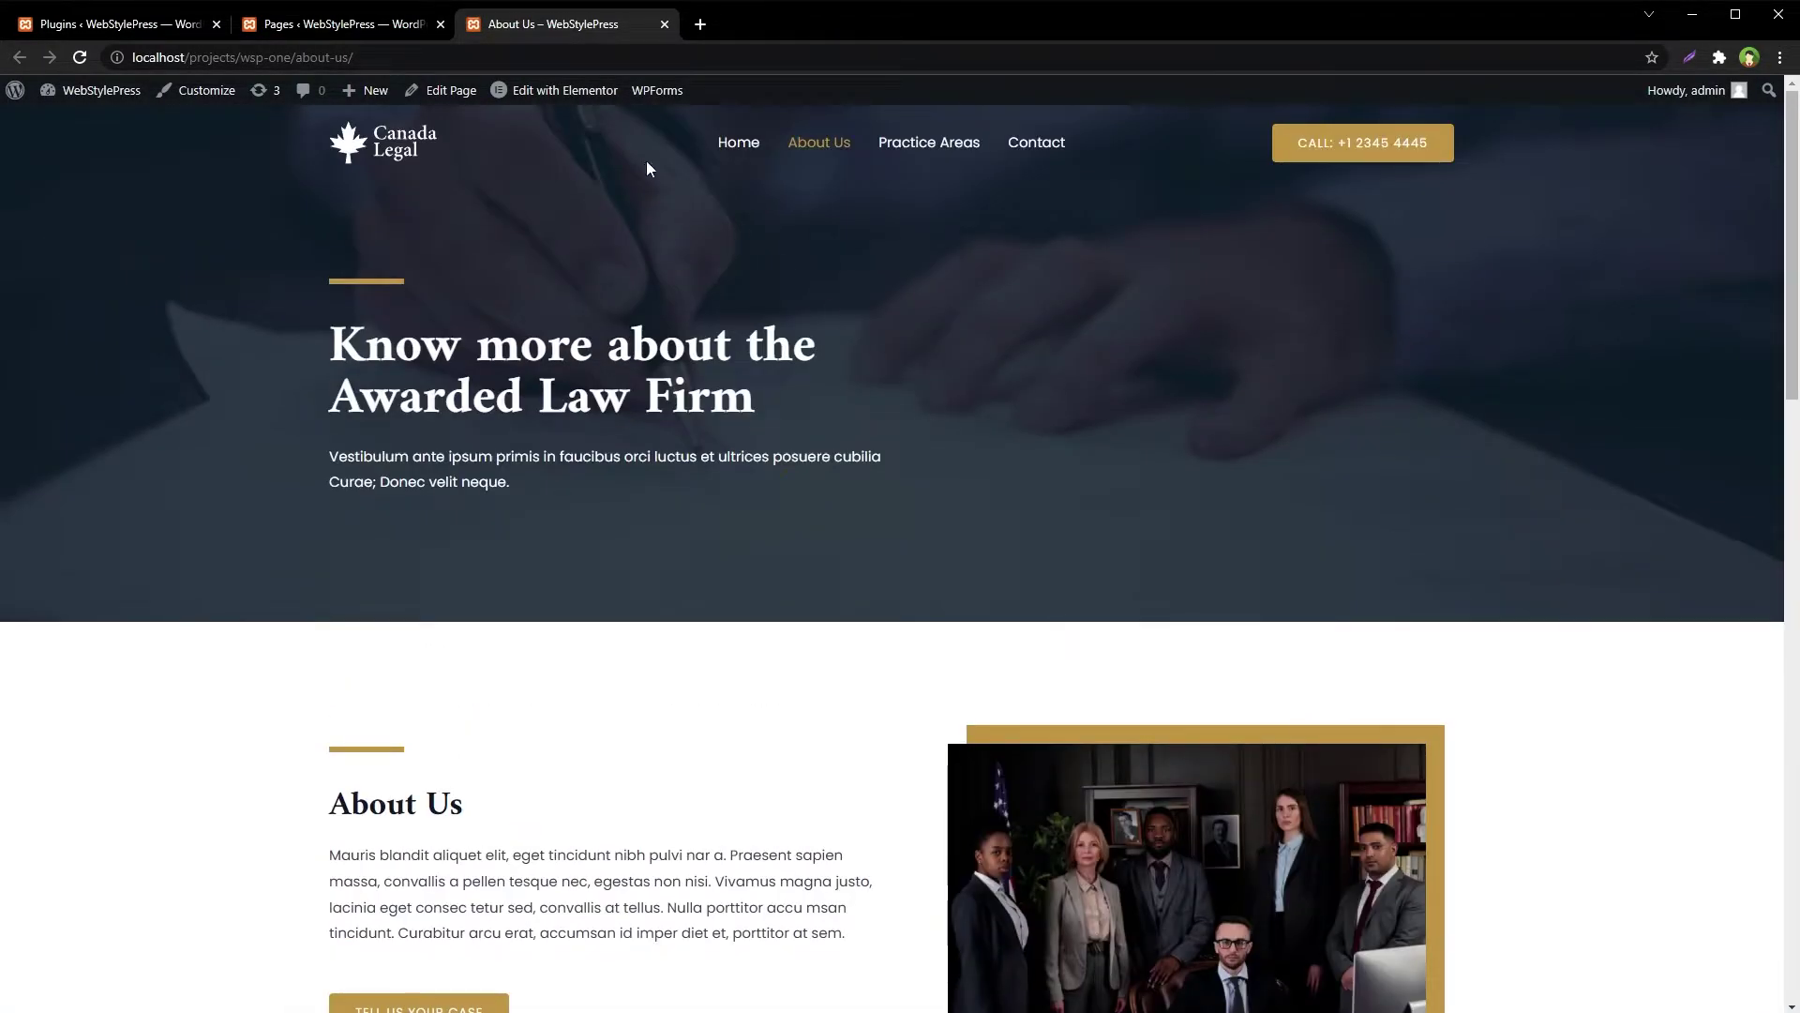
left_click(390, 25)
left_click(398, 307)
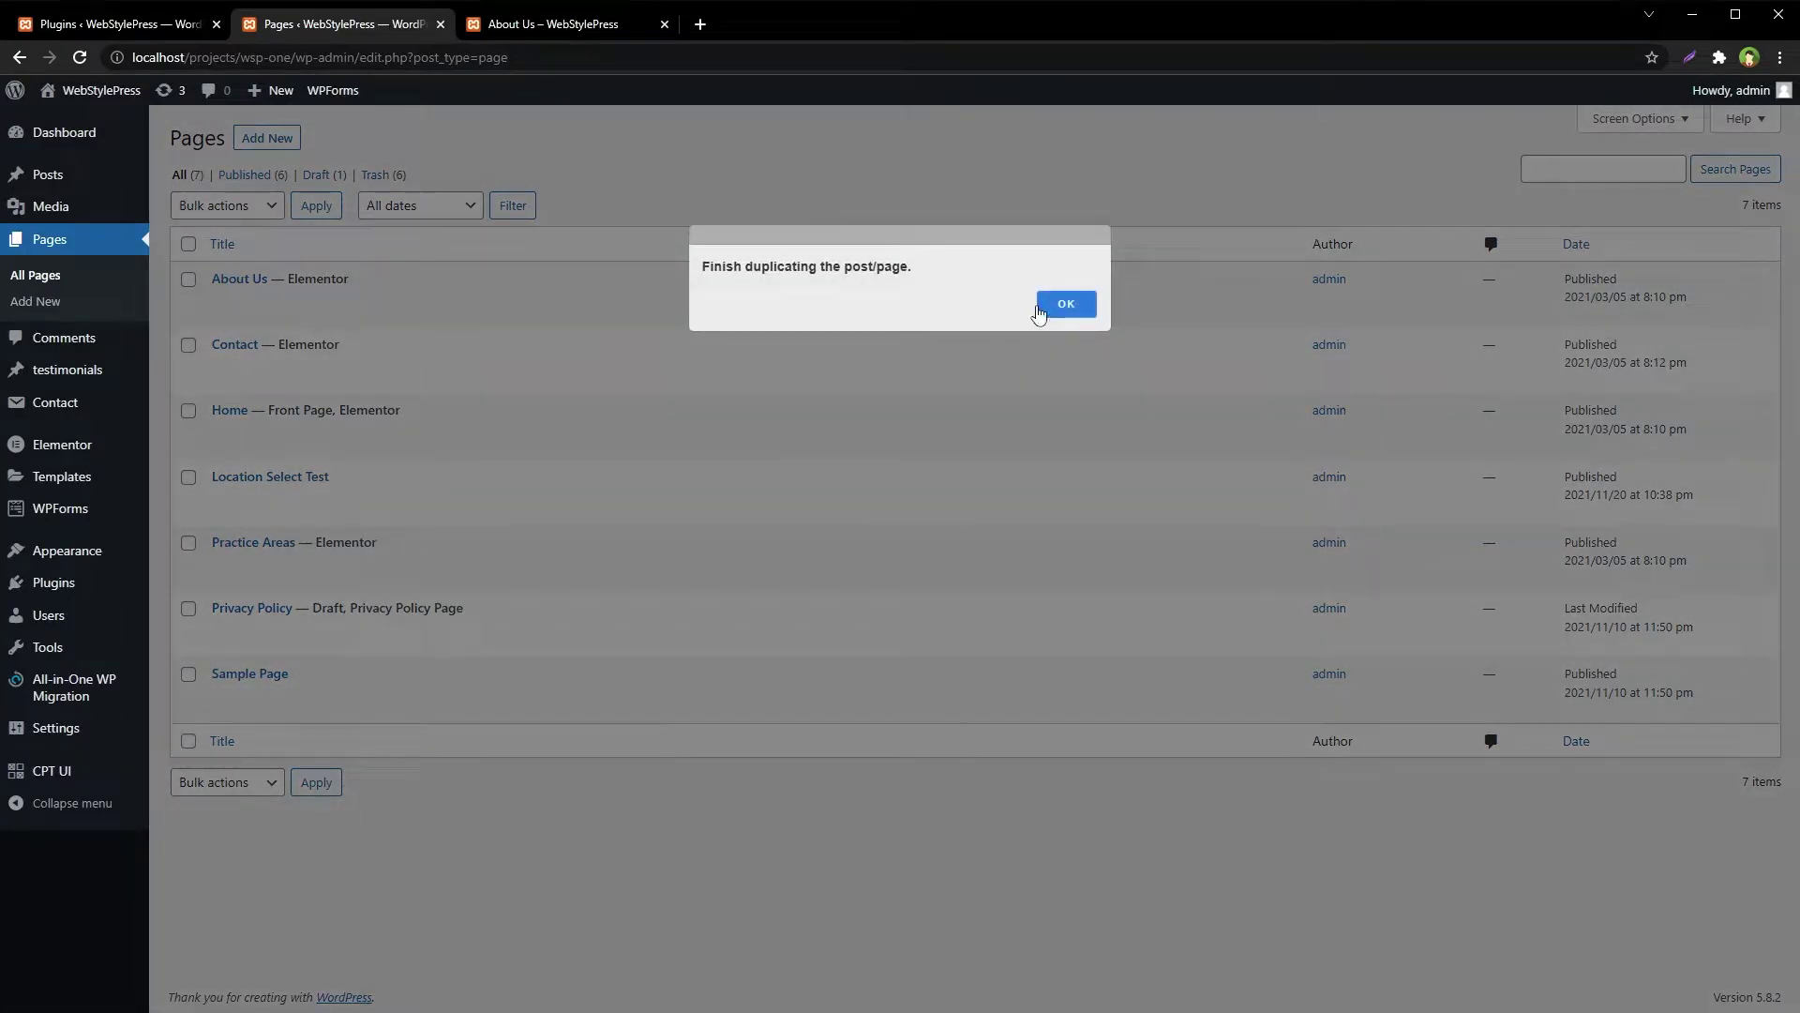
Preview About Us-duplicate-1 and compare it with the original About Us page
left_click(1064, 303)
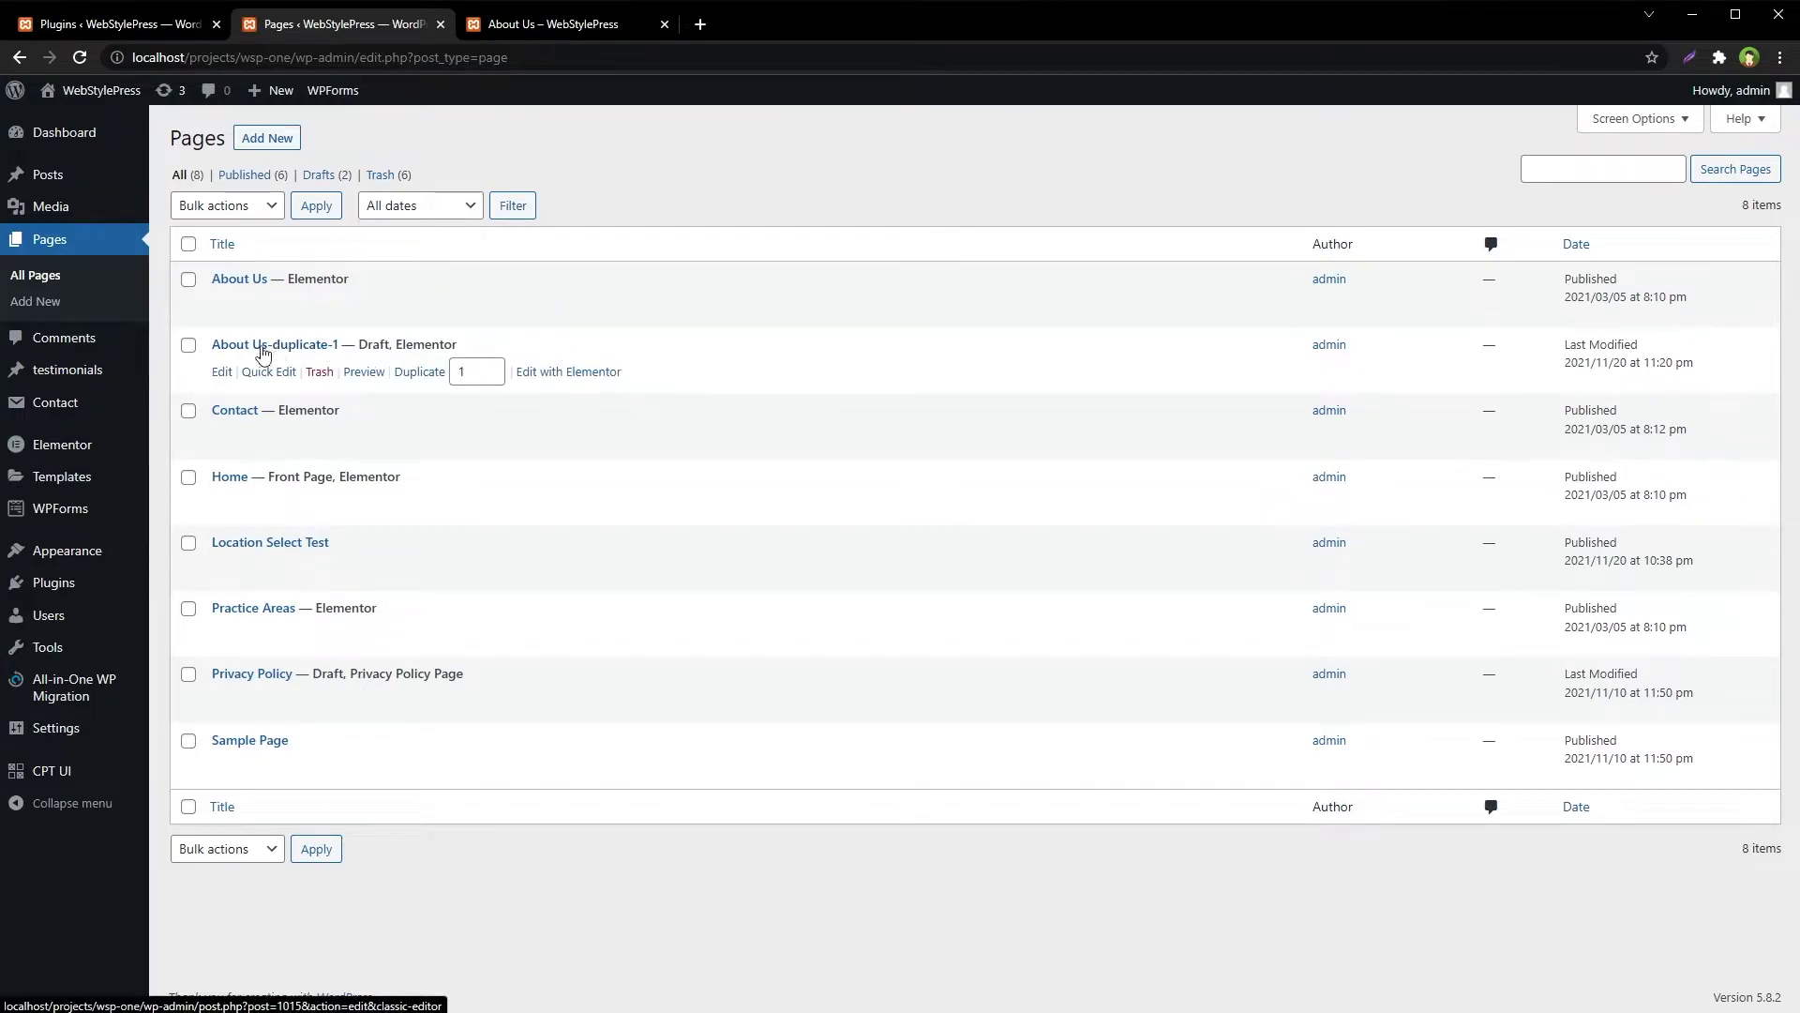
left_click(363, 372)
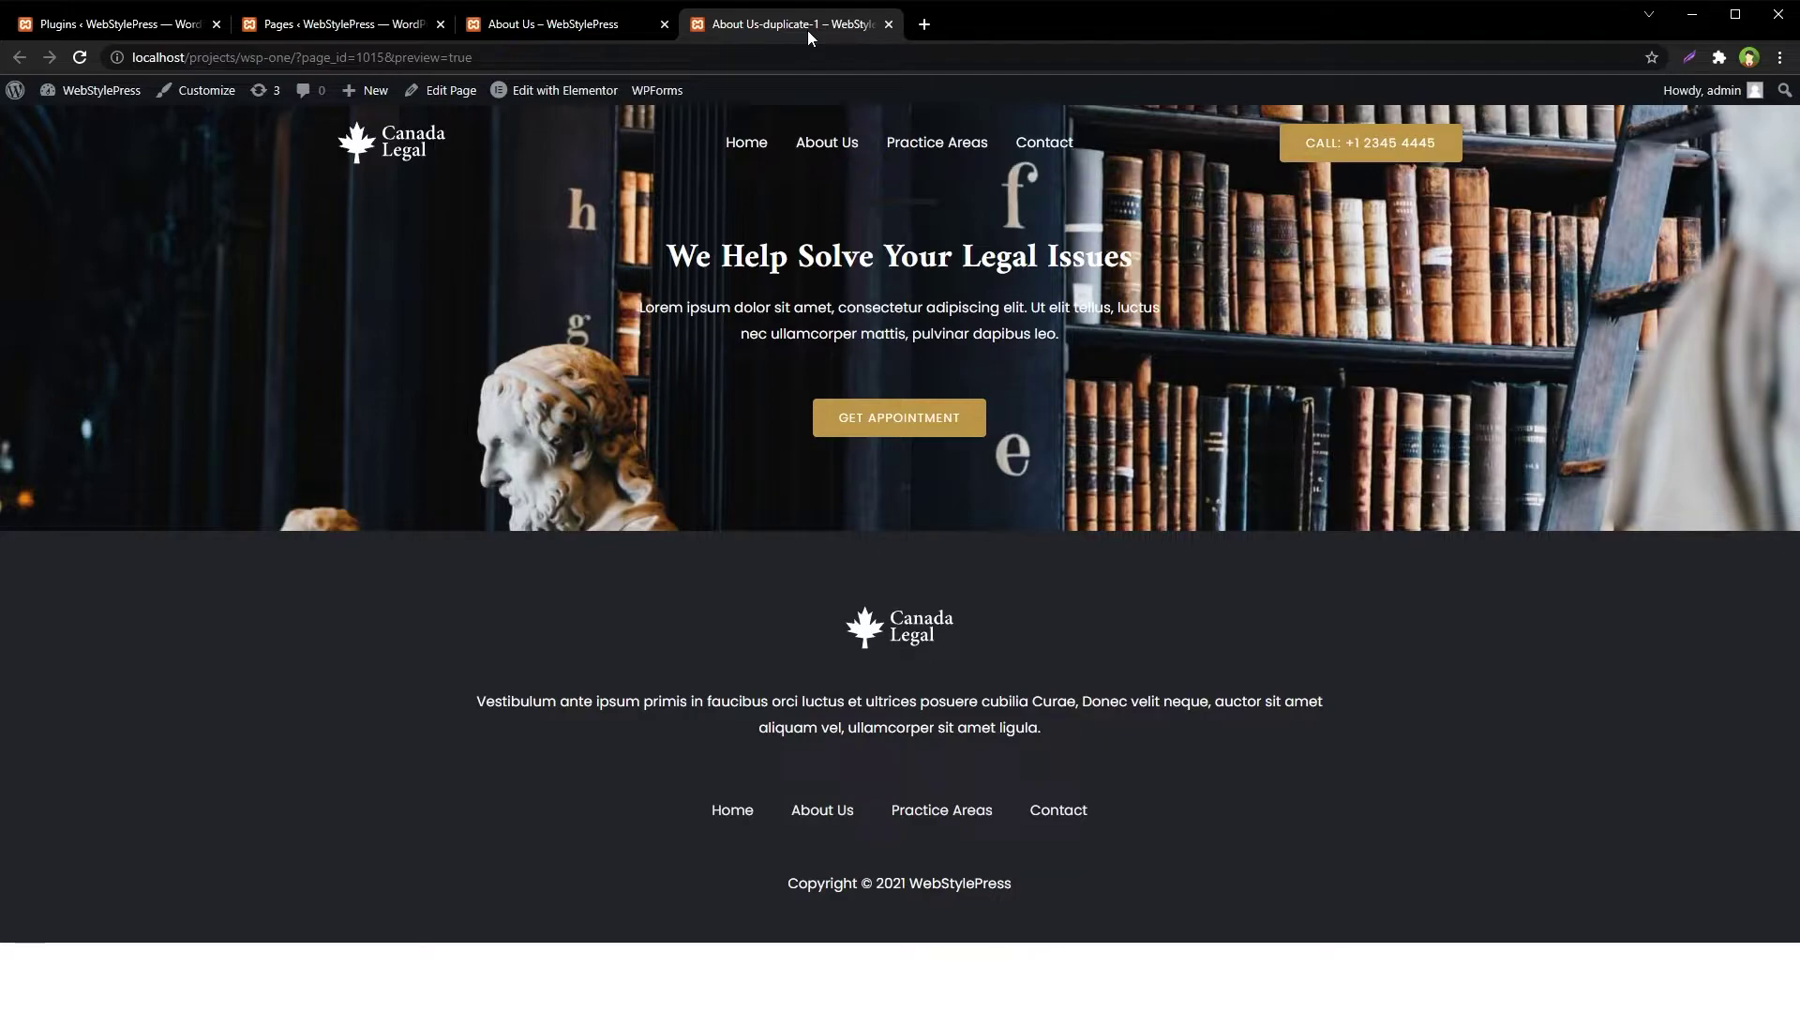
left_click(629, 26)
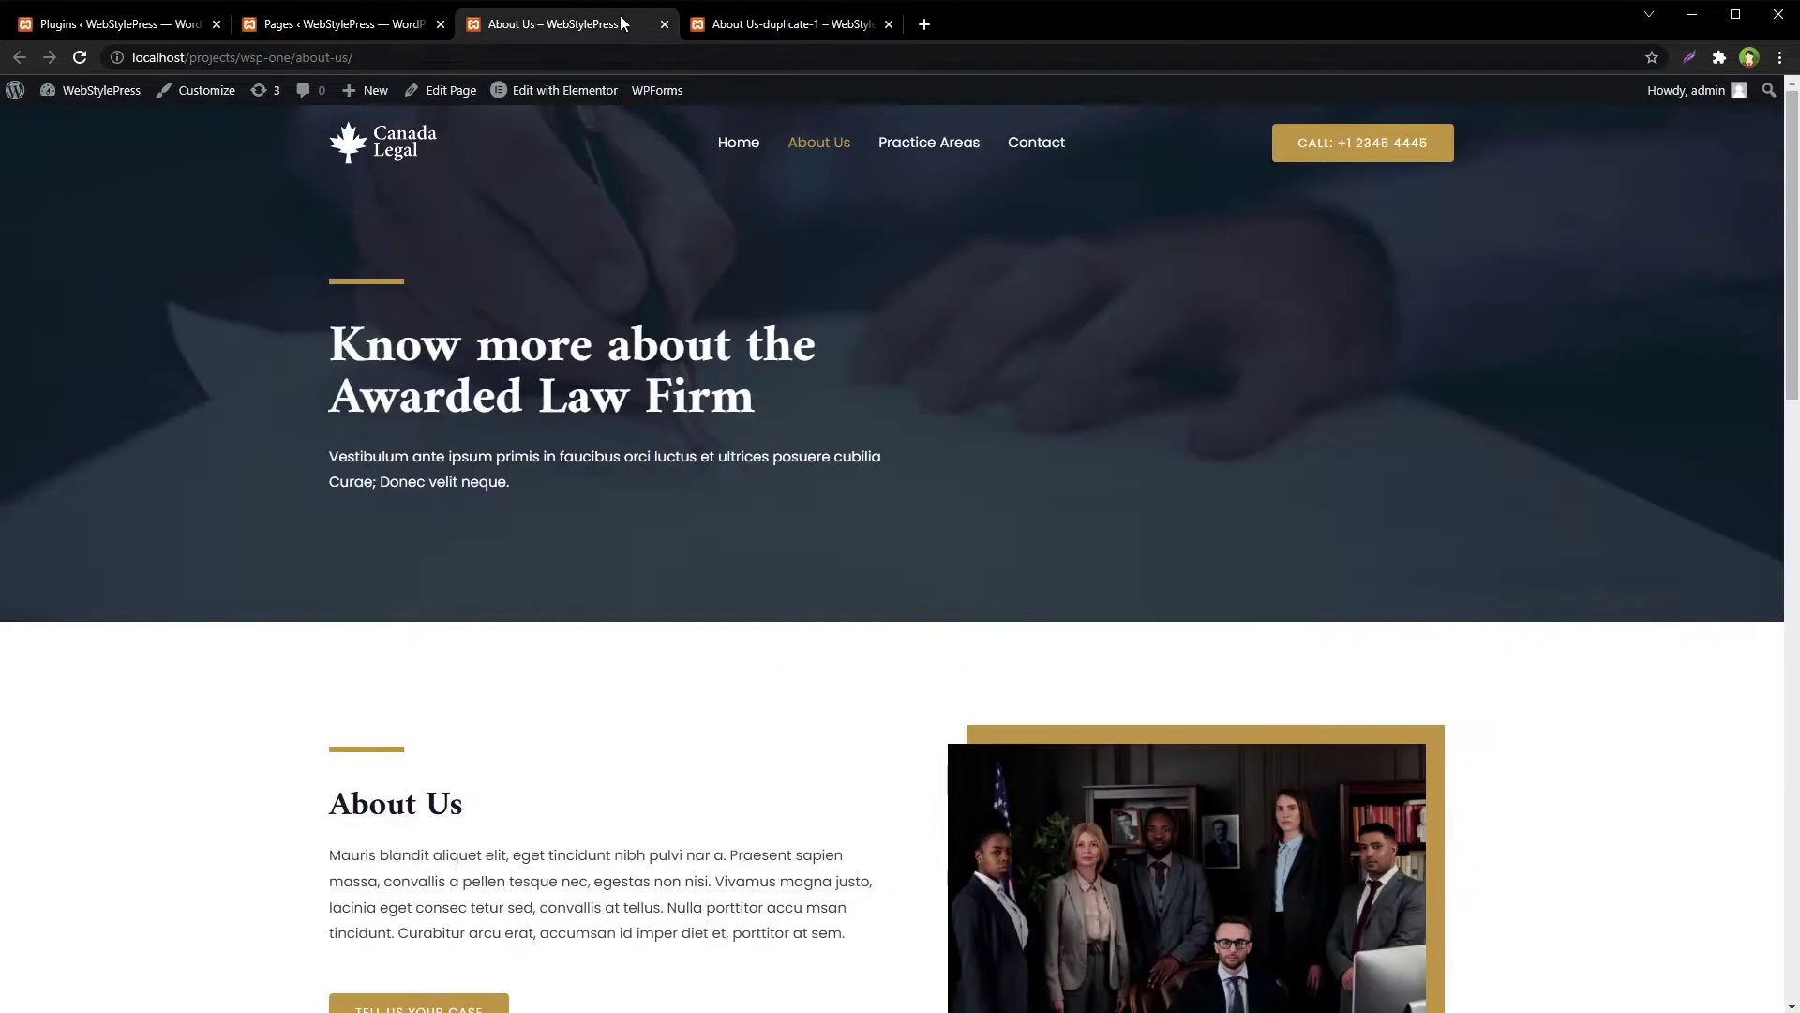
left_click(405, 25)
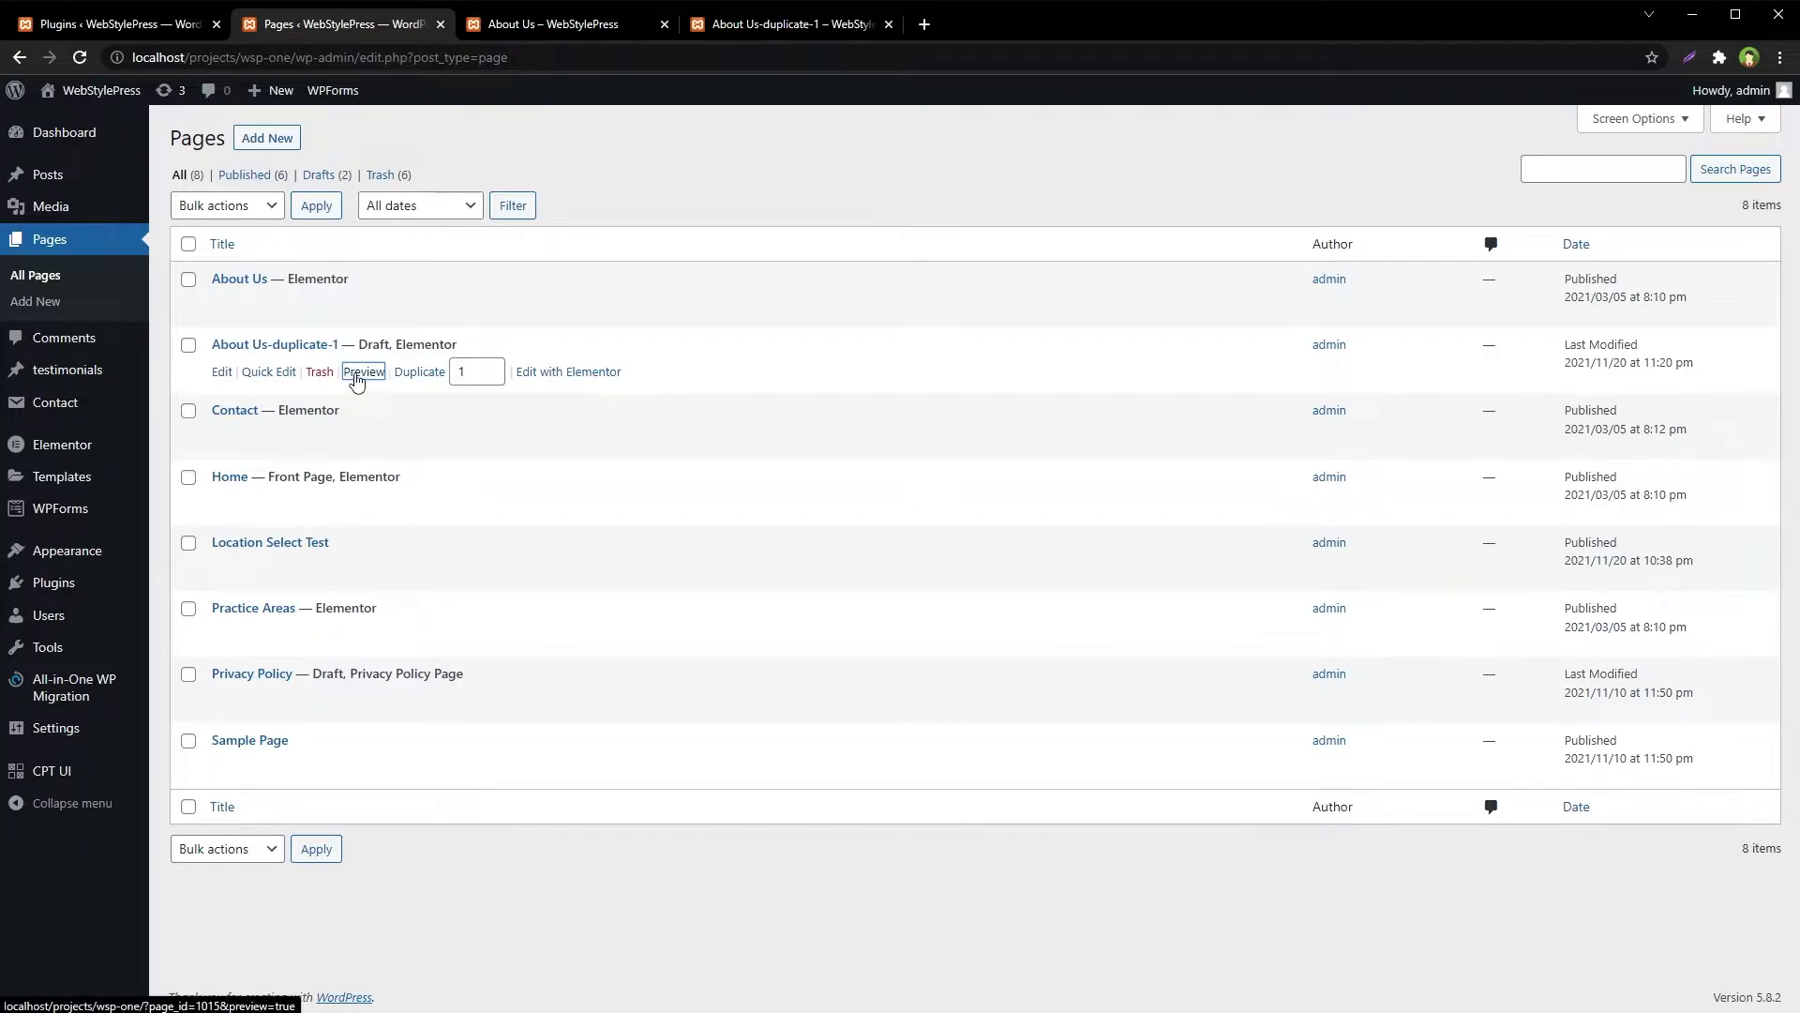
Quick Edit About Us-duplicate-1 and set its status to Published
left_click(268, 371)
left_click(1126, 507)
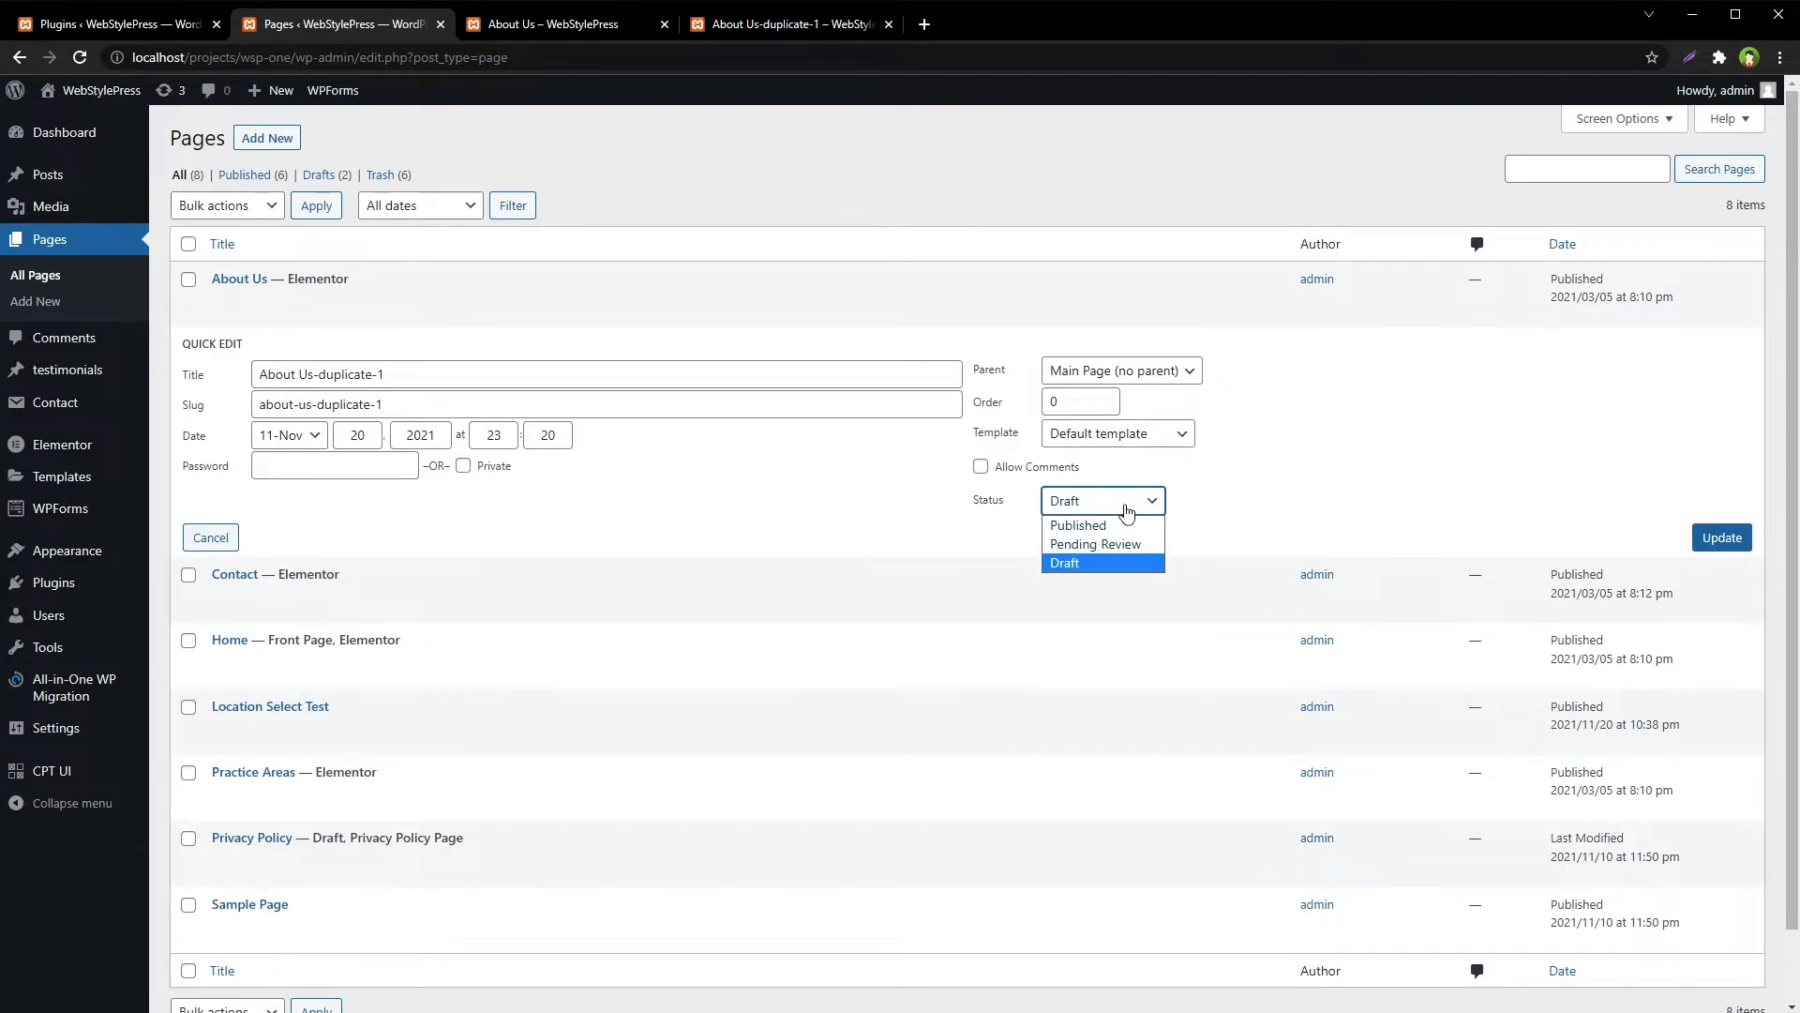
left_click(1087, 525)
left_click(1721, 537)
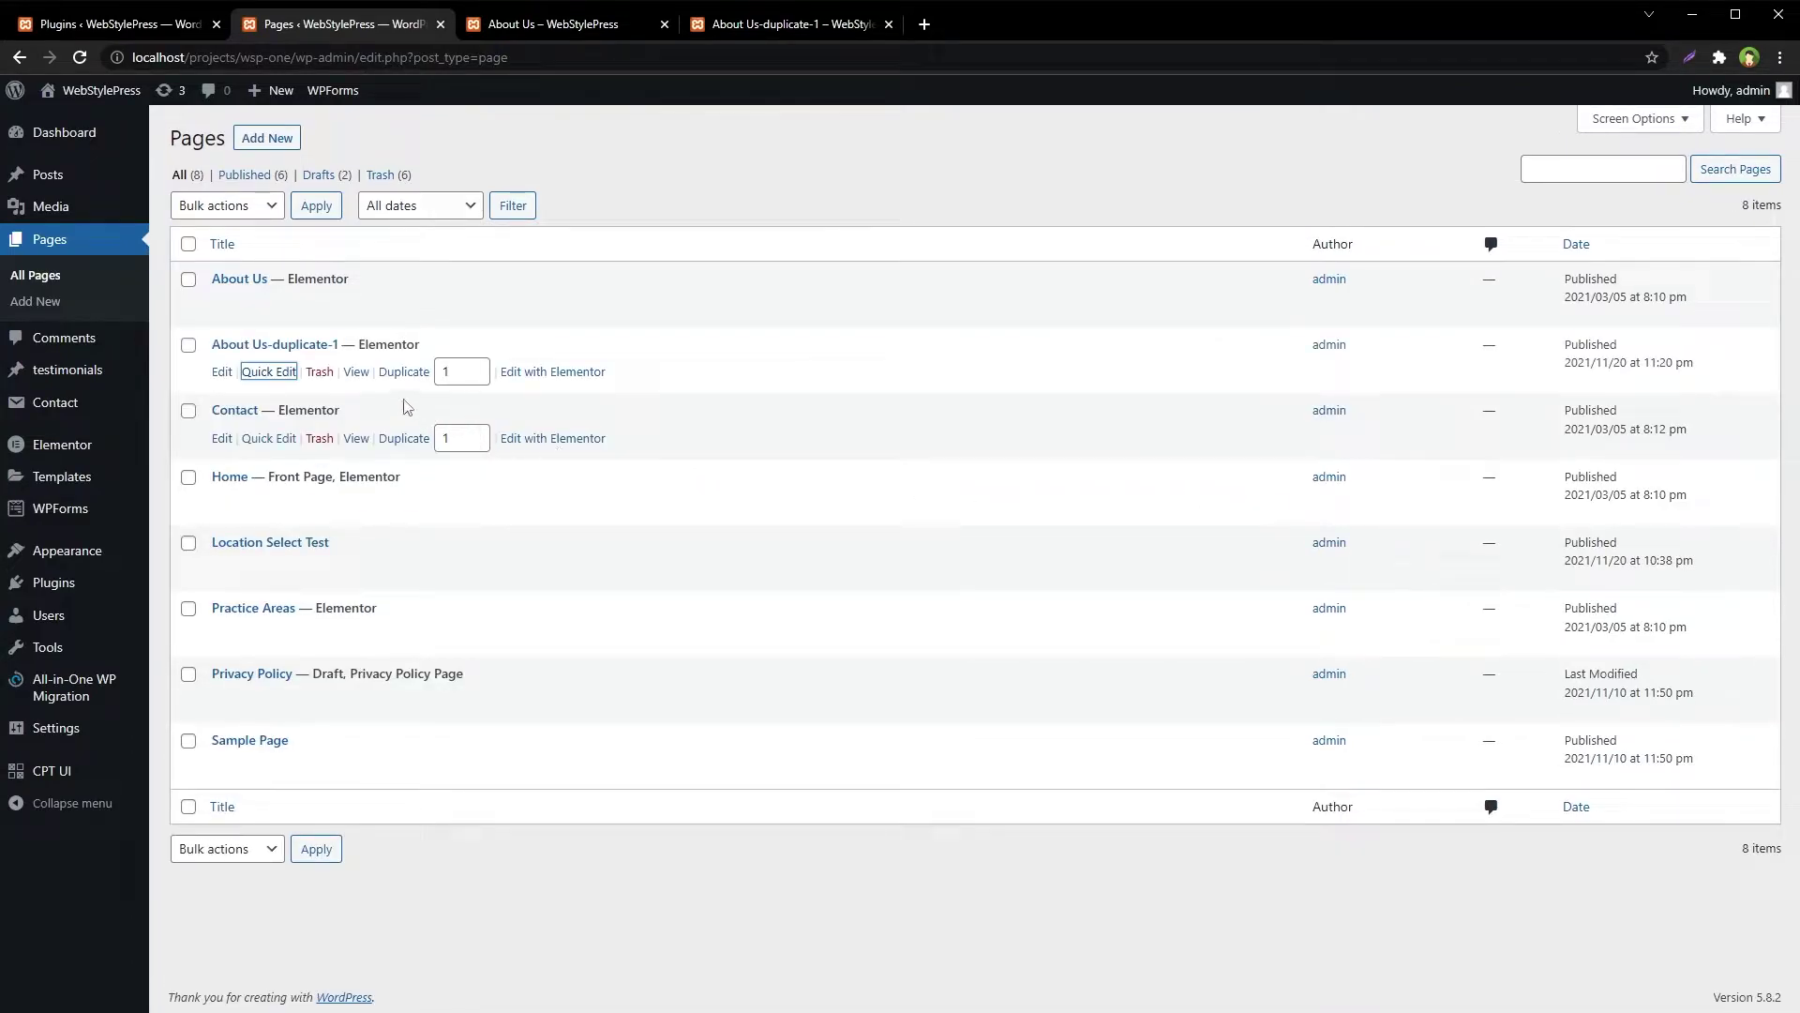
View the published duplicate, close the extra page tabs, and trash About Us-duplicate-1
left_click(357, 372, "ctrl")
left_click(996, 28)
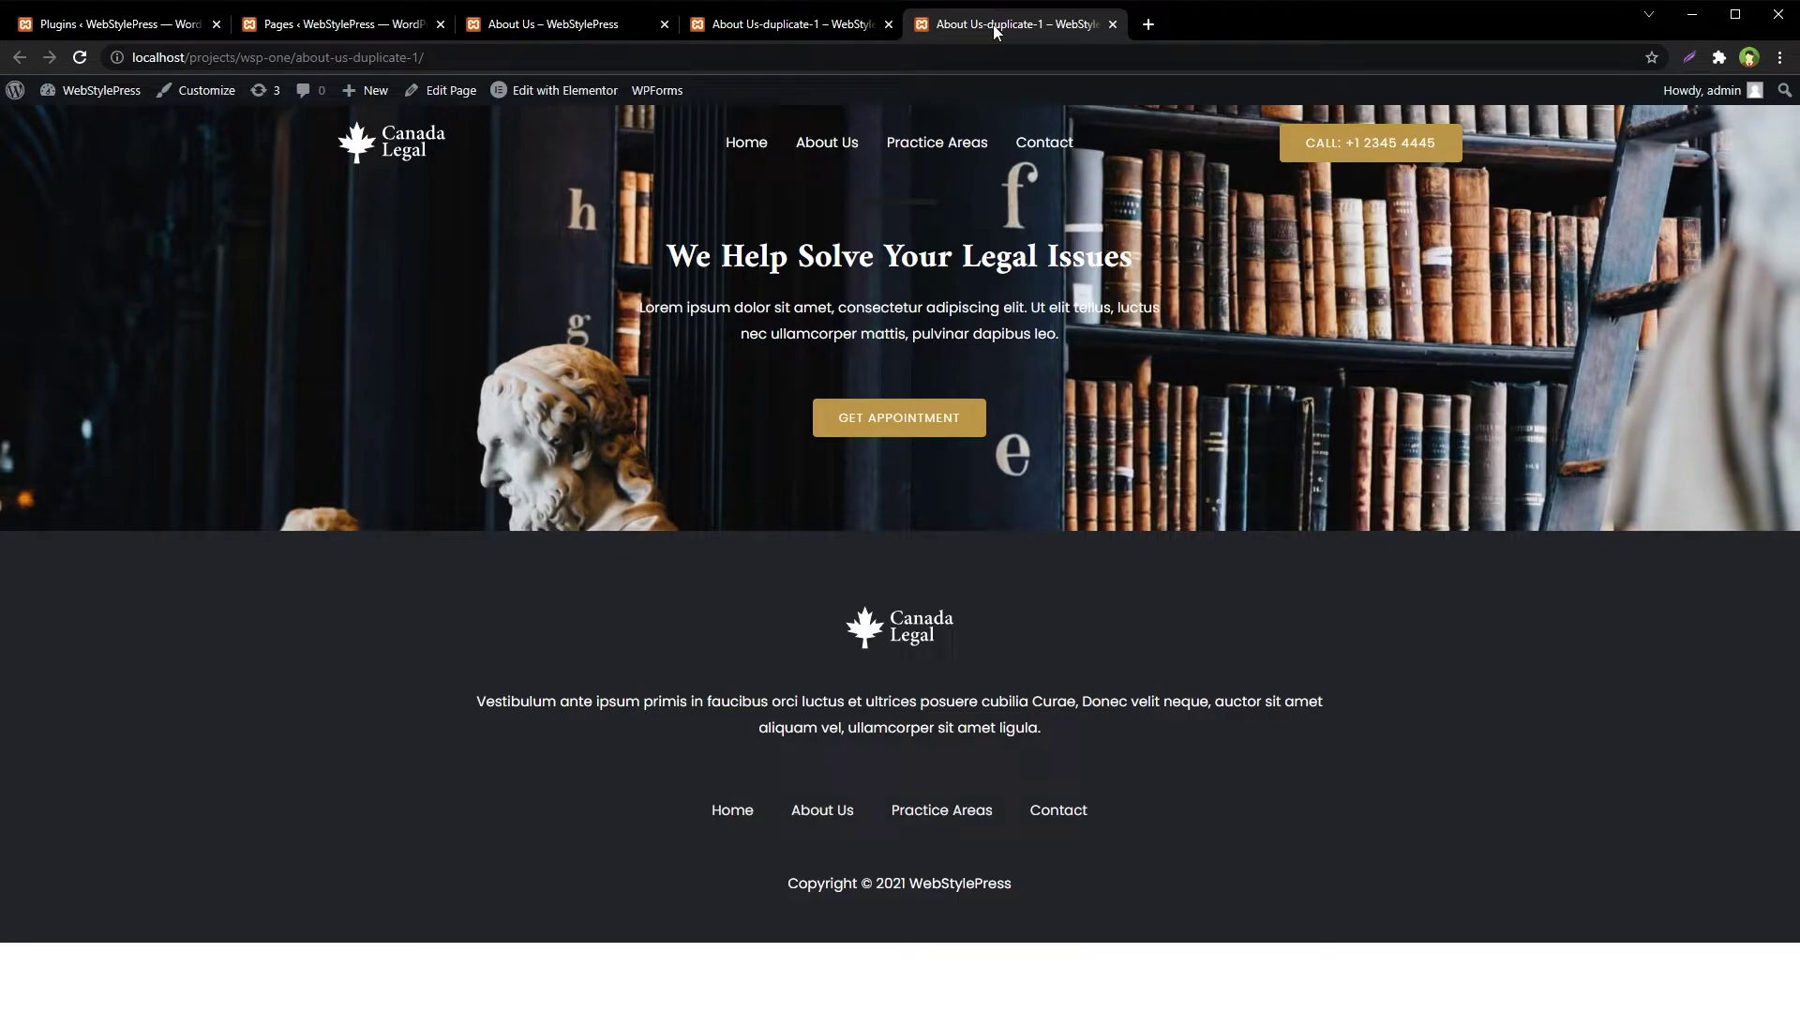
left_click(1112, 24)
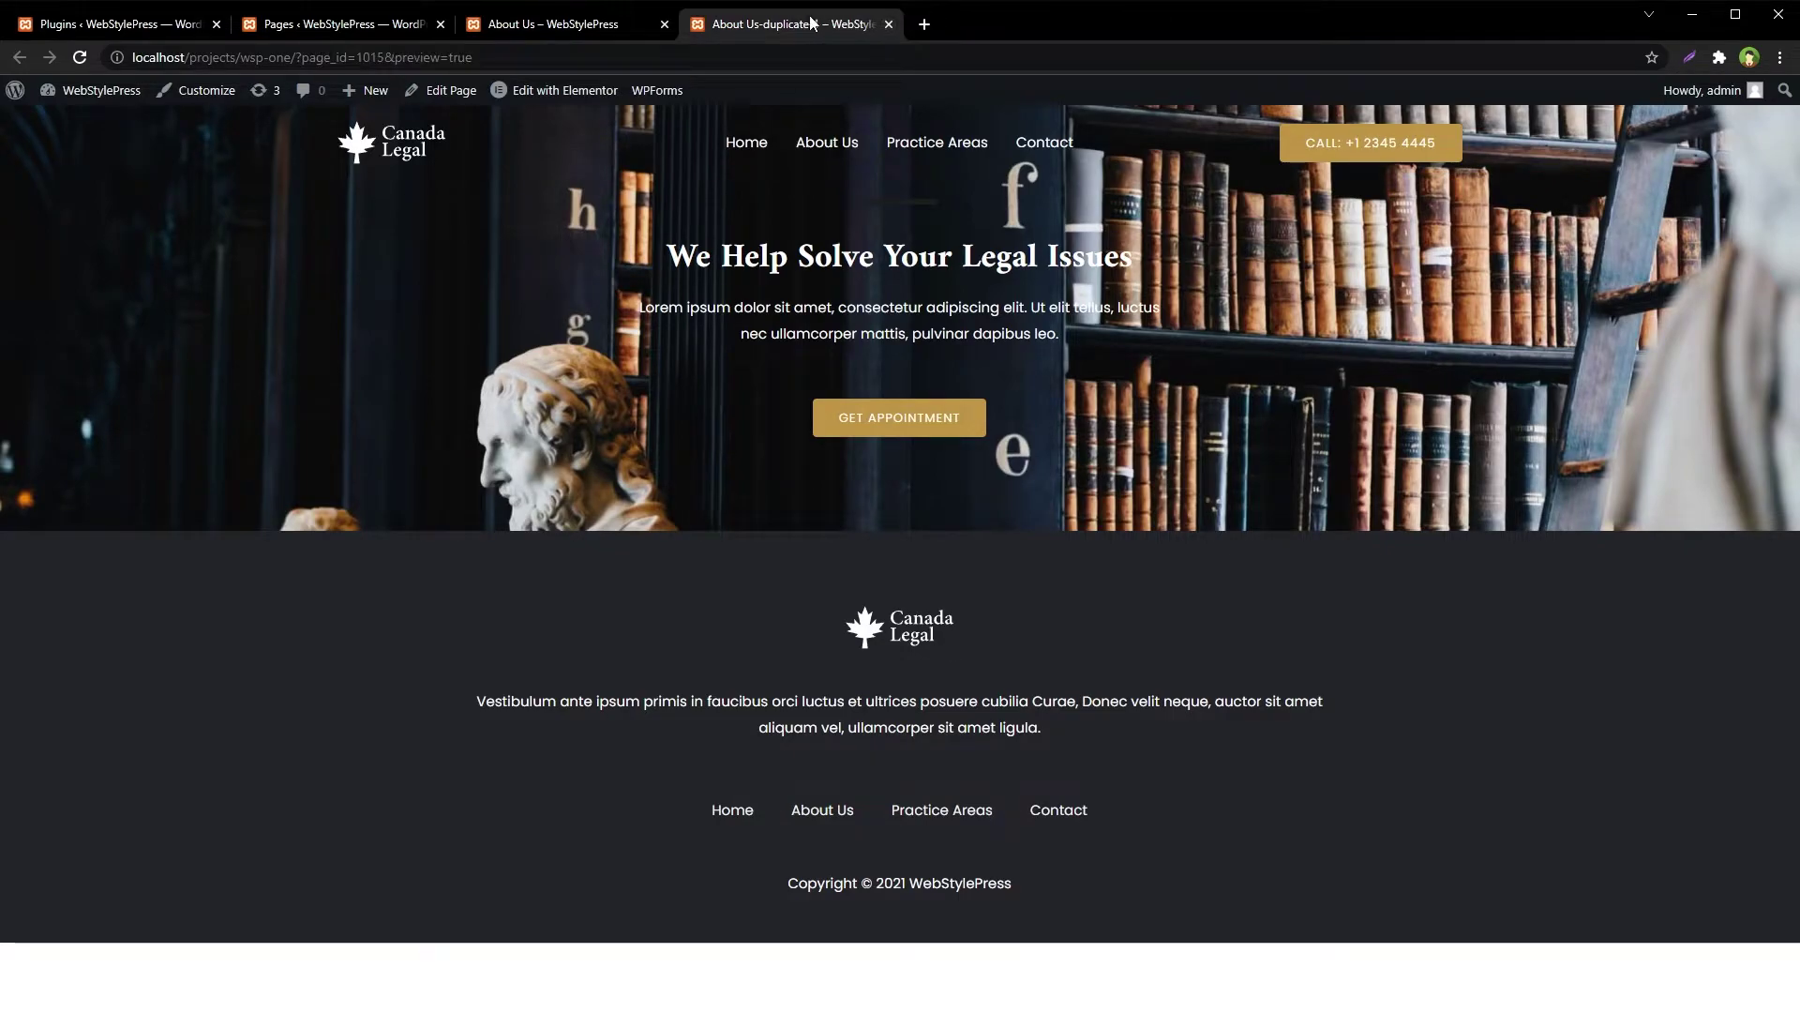
left_click(889, 25)
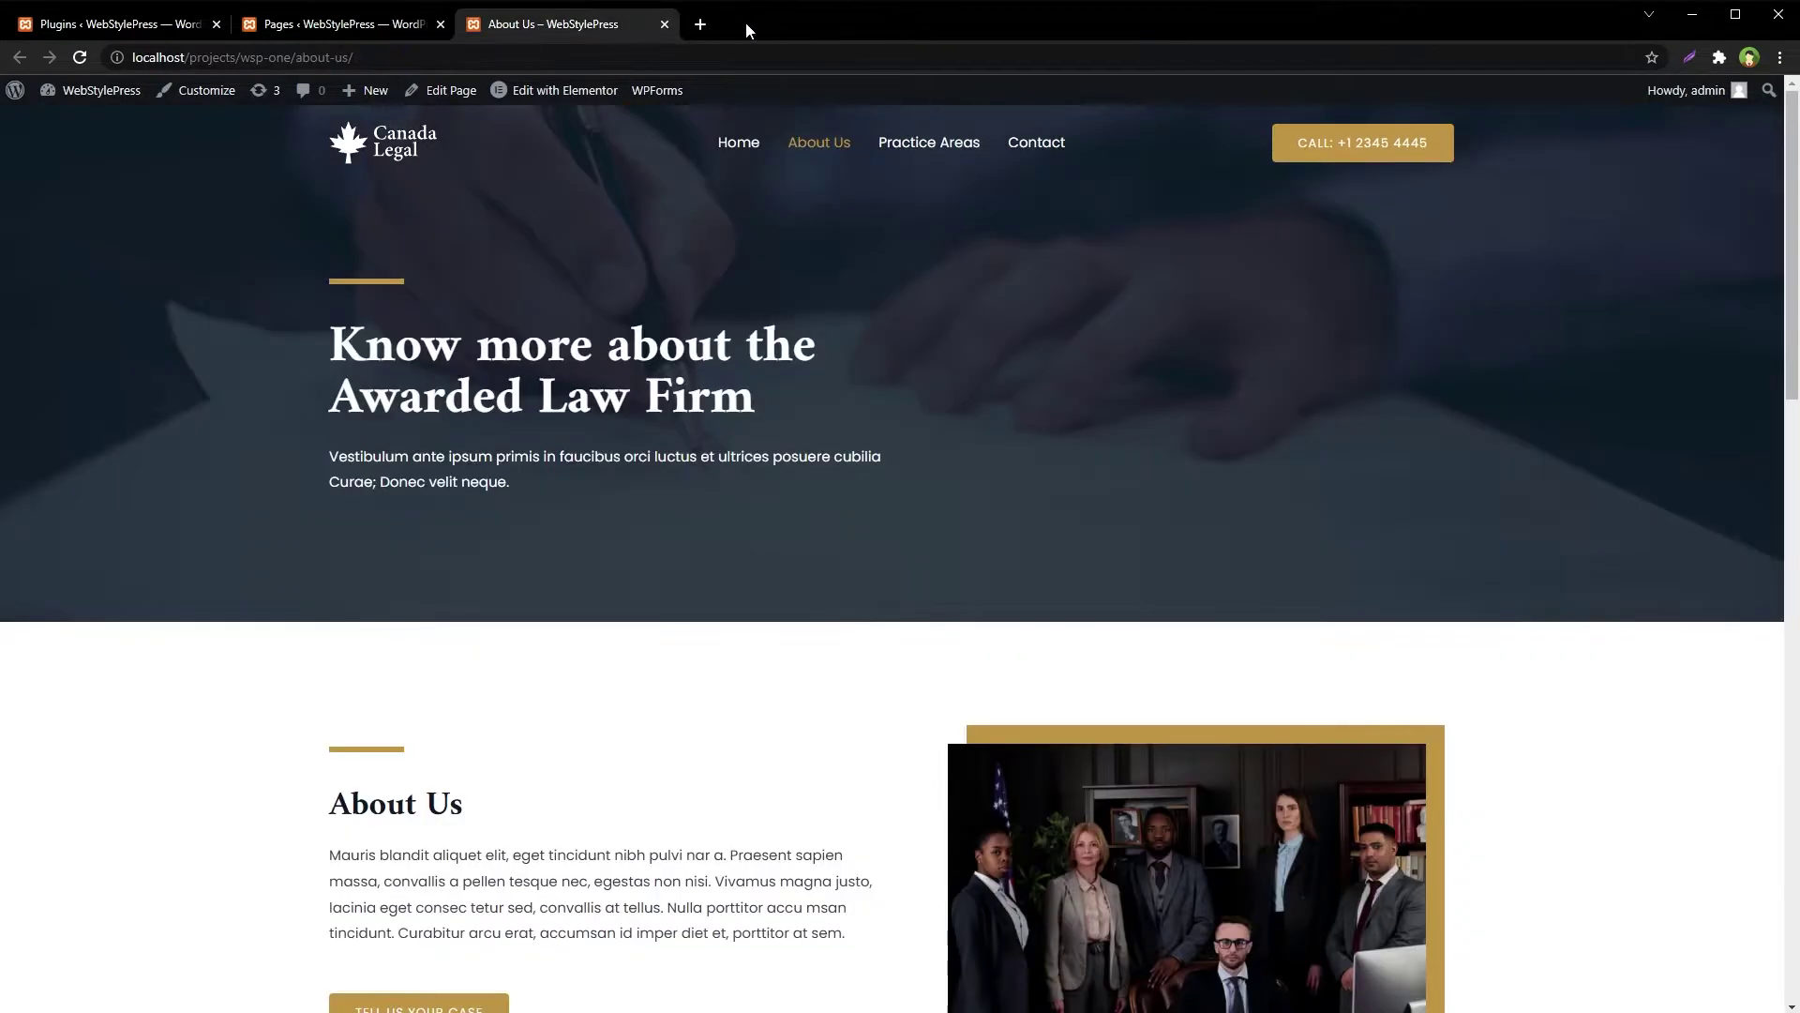
left_click(665, 24)
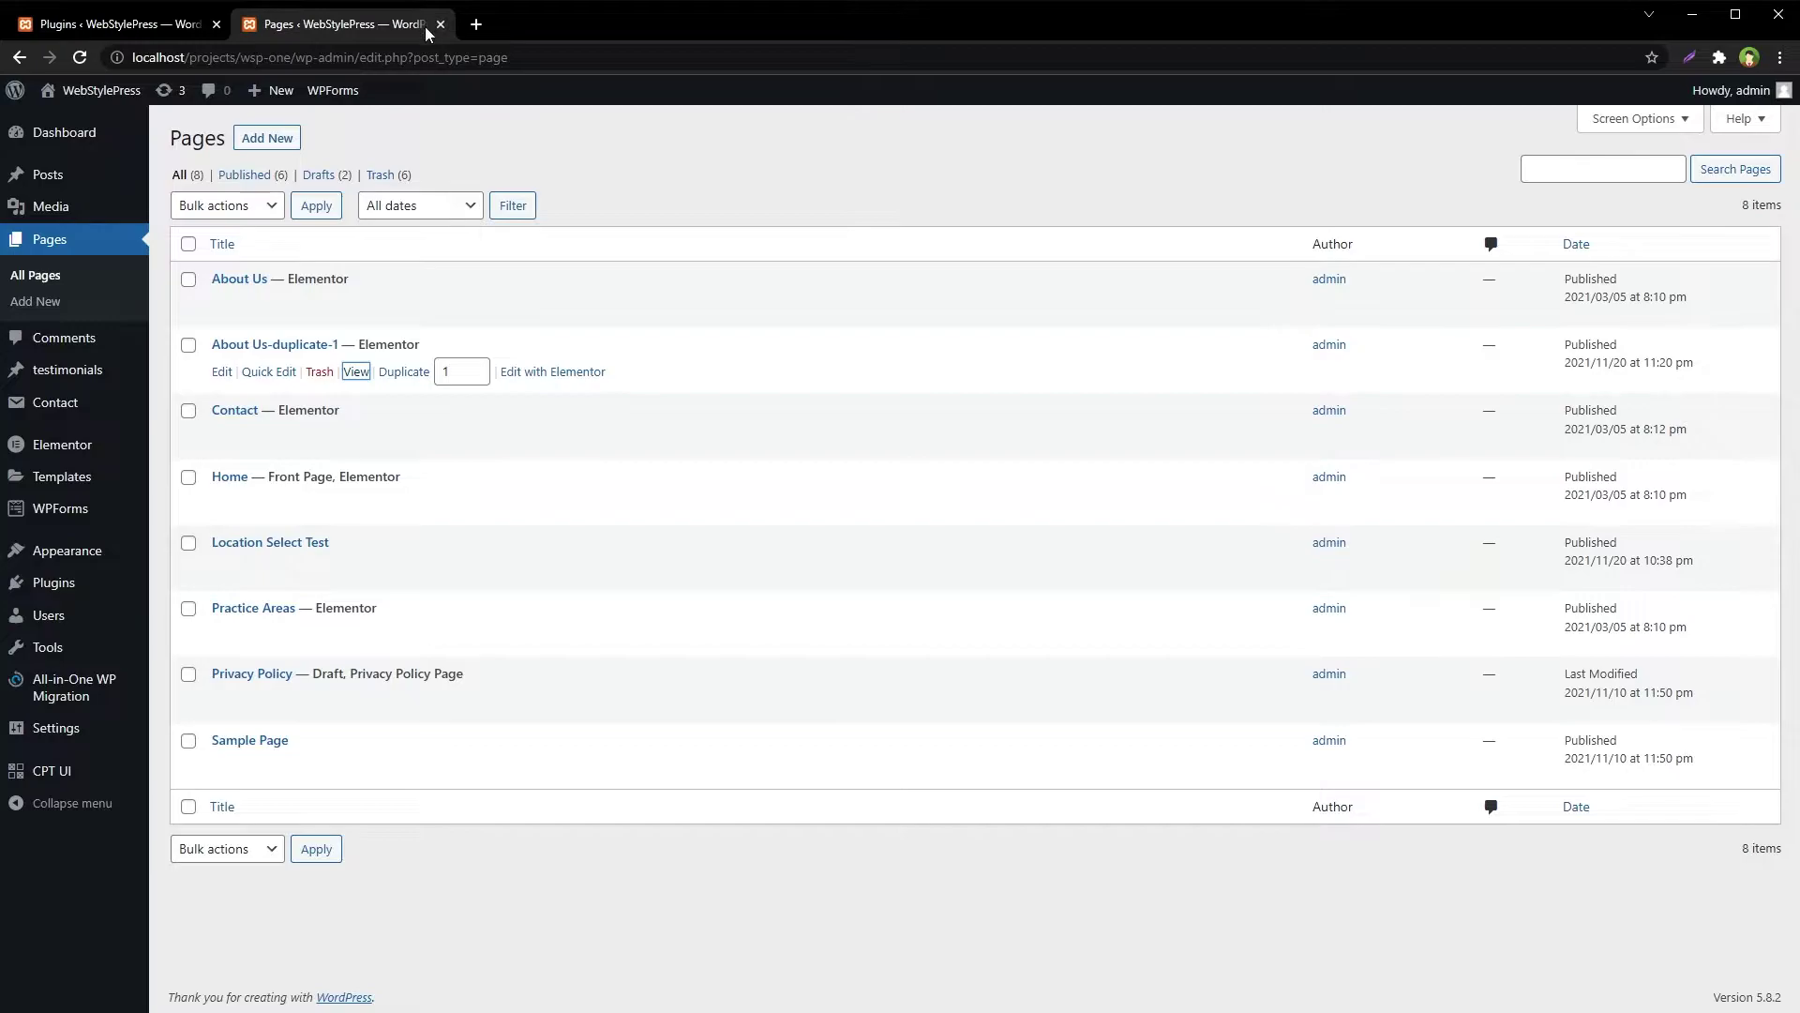
left_click(320, 373)
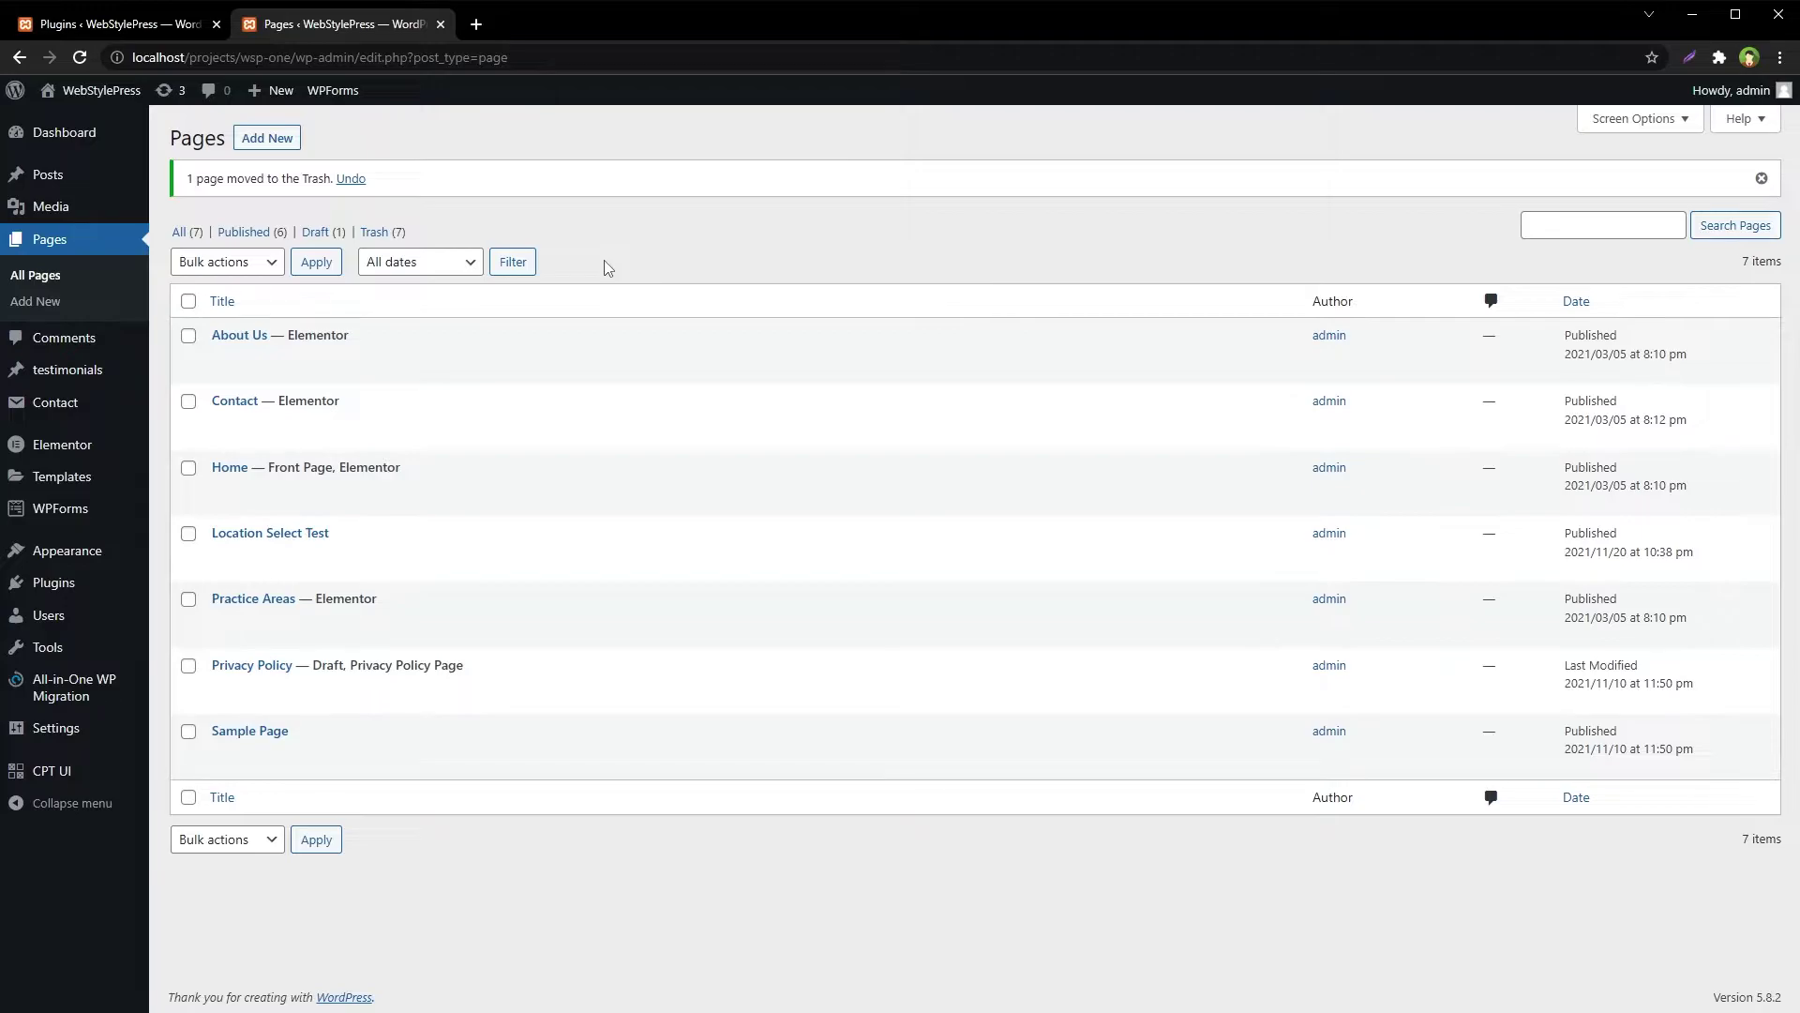
Search the plugin directory for 'essential addons' and install Essential Addons for Elementor
key("ctrl+1")
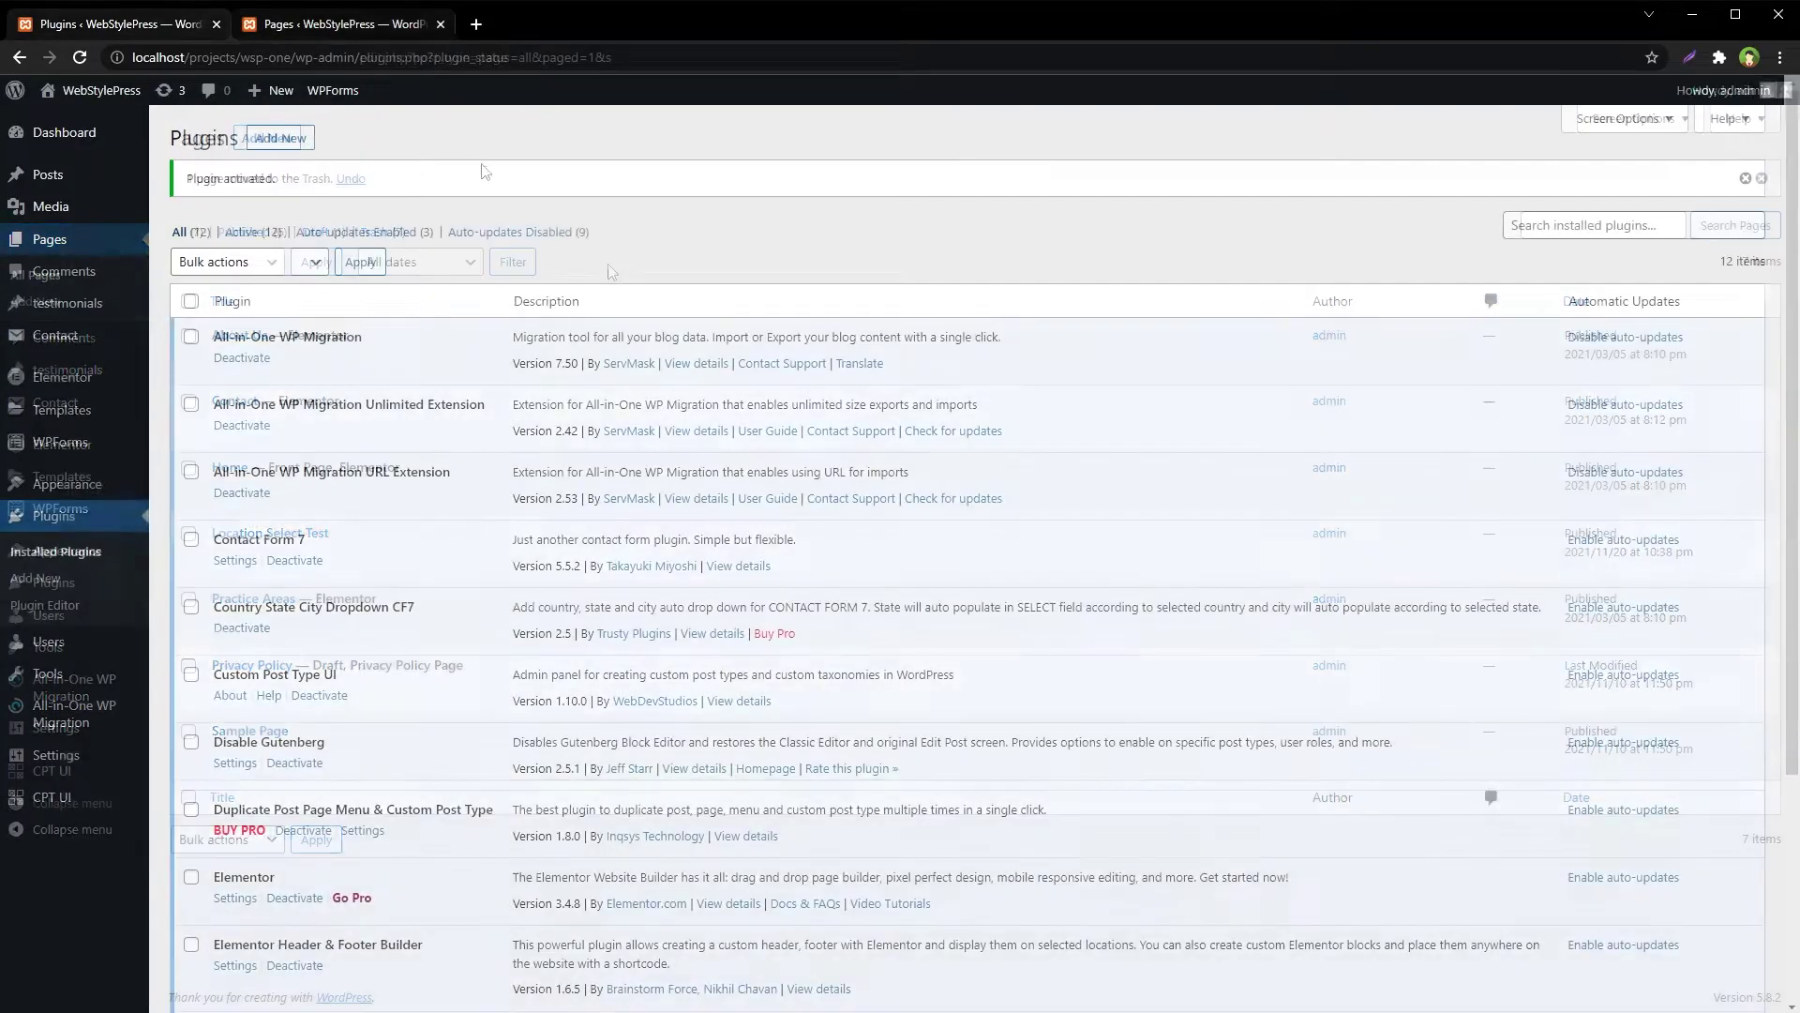
left_click(280, 138)
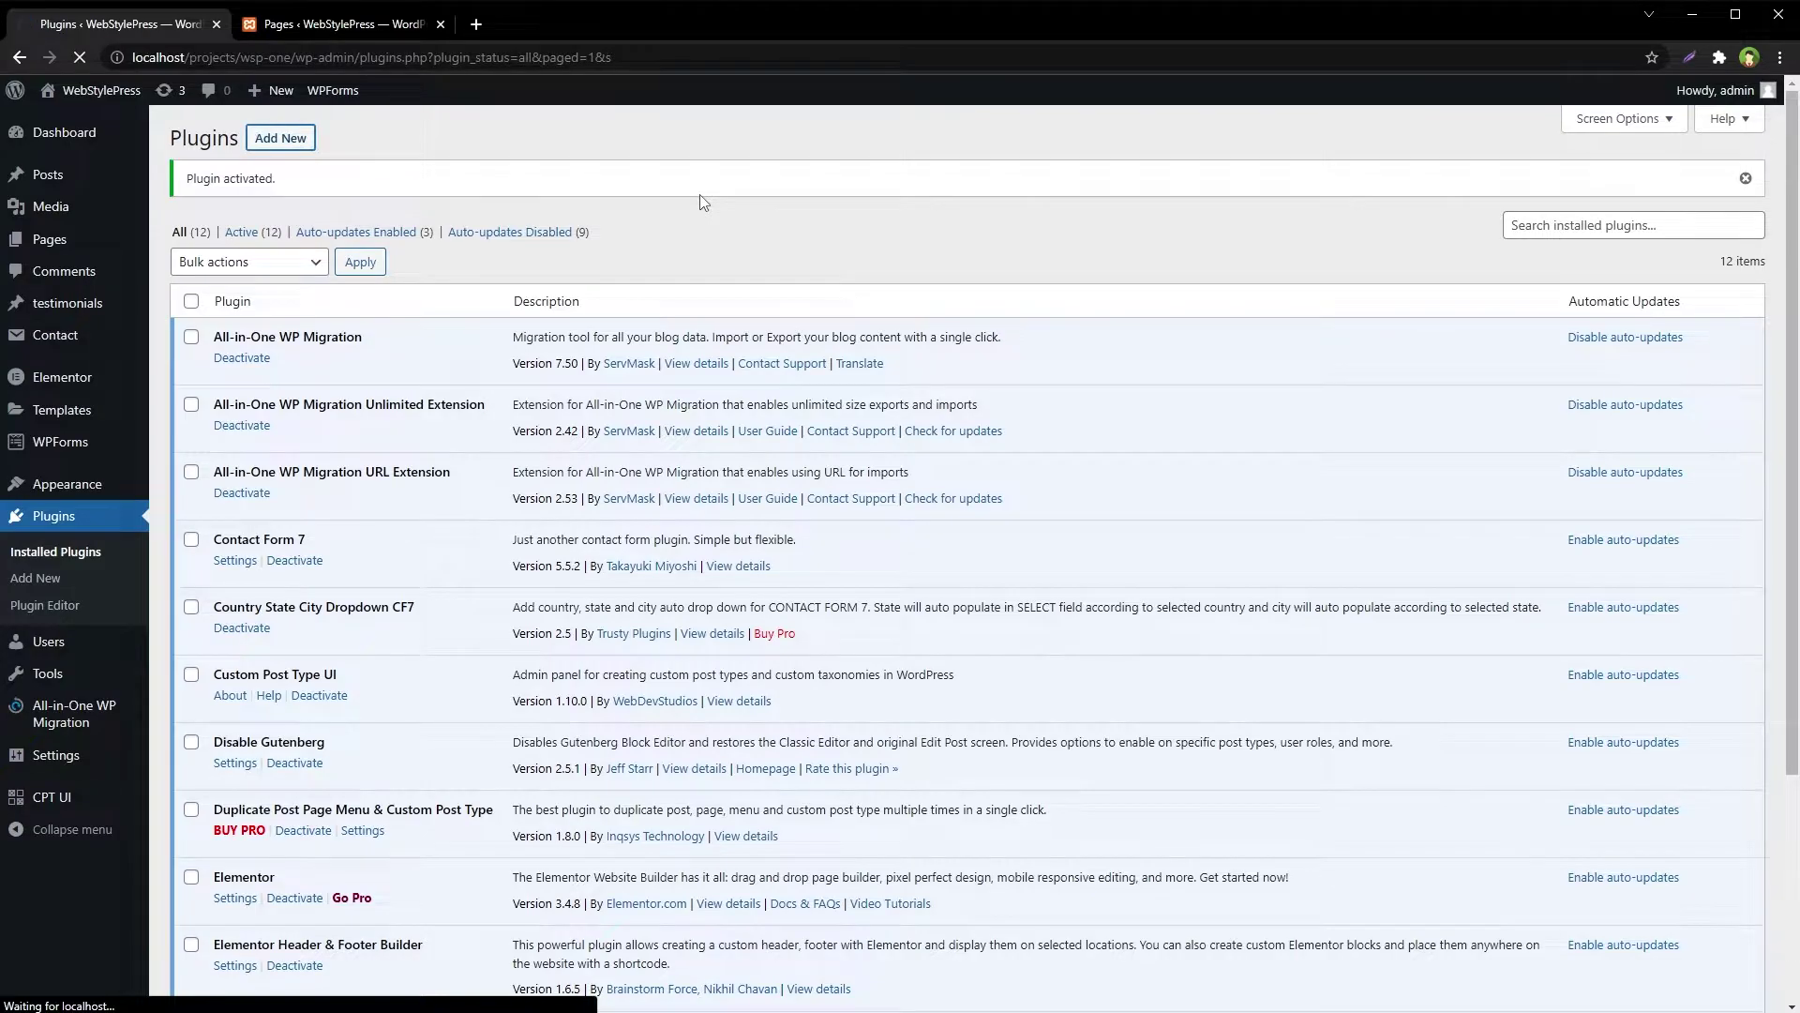
left_click(1645, 187)
type("essen")
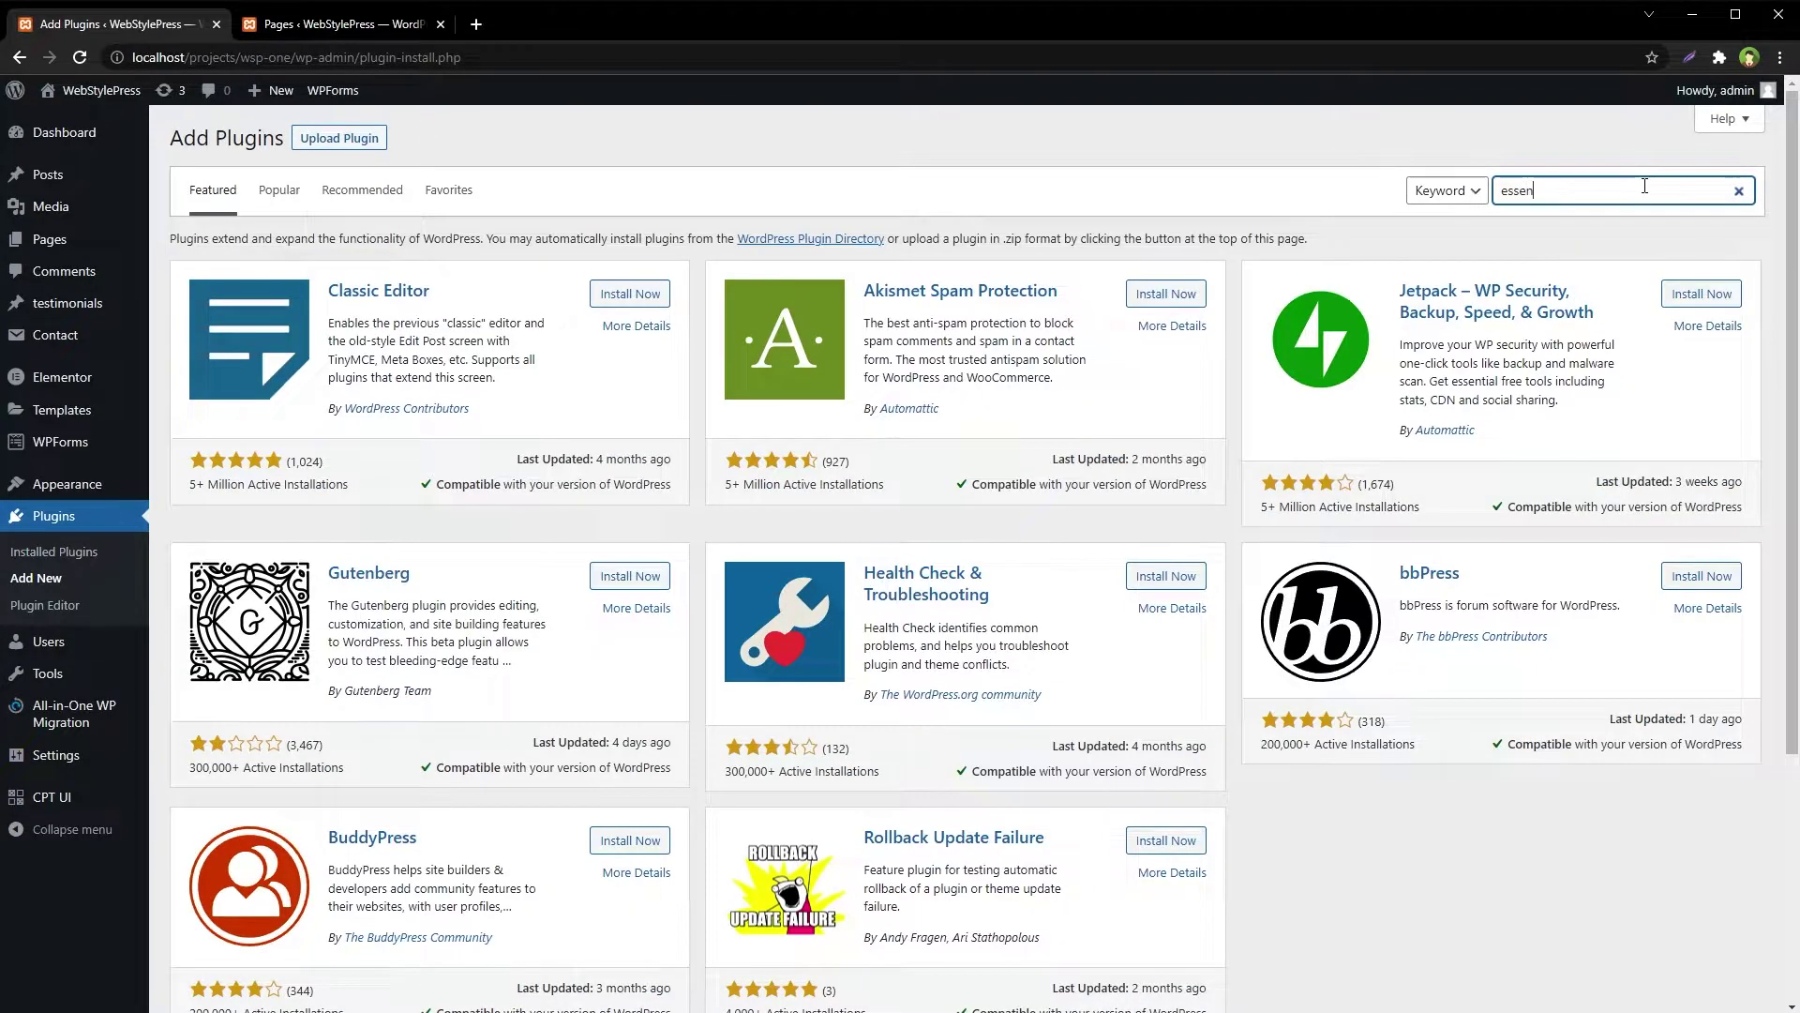
type("tial addons")
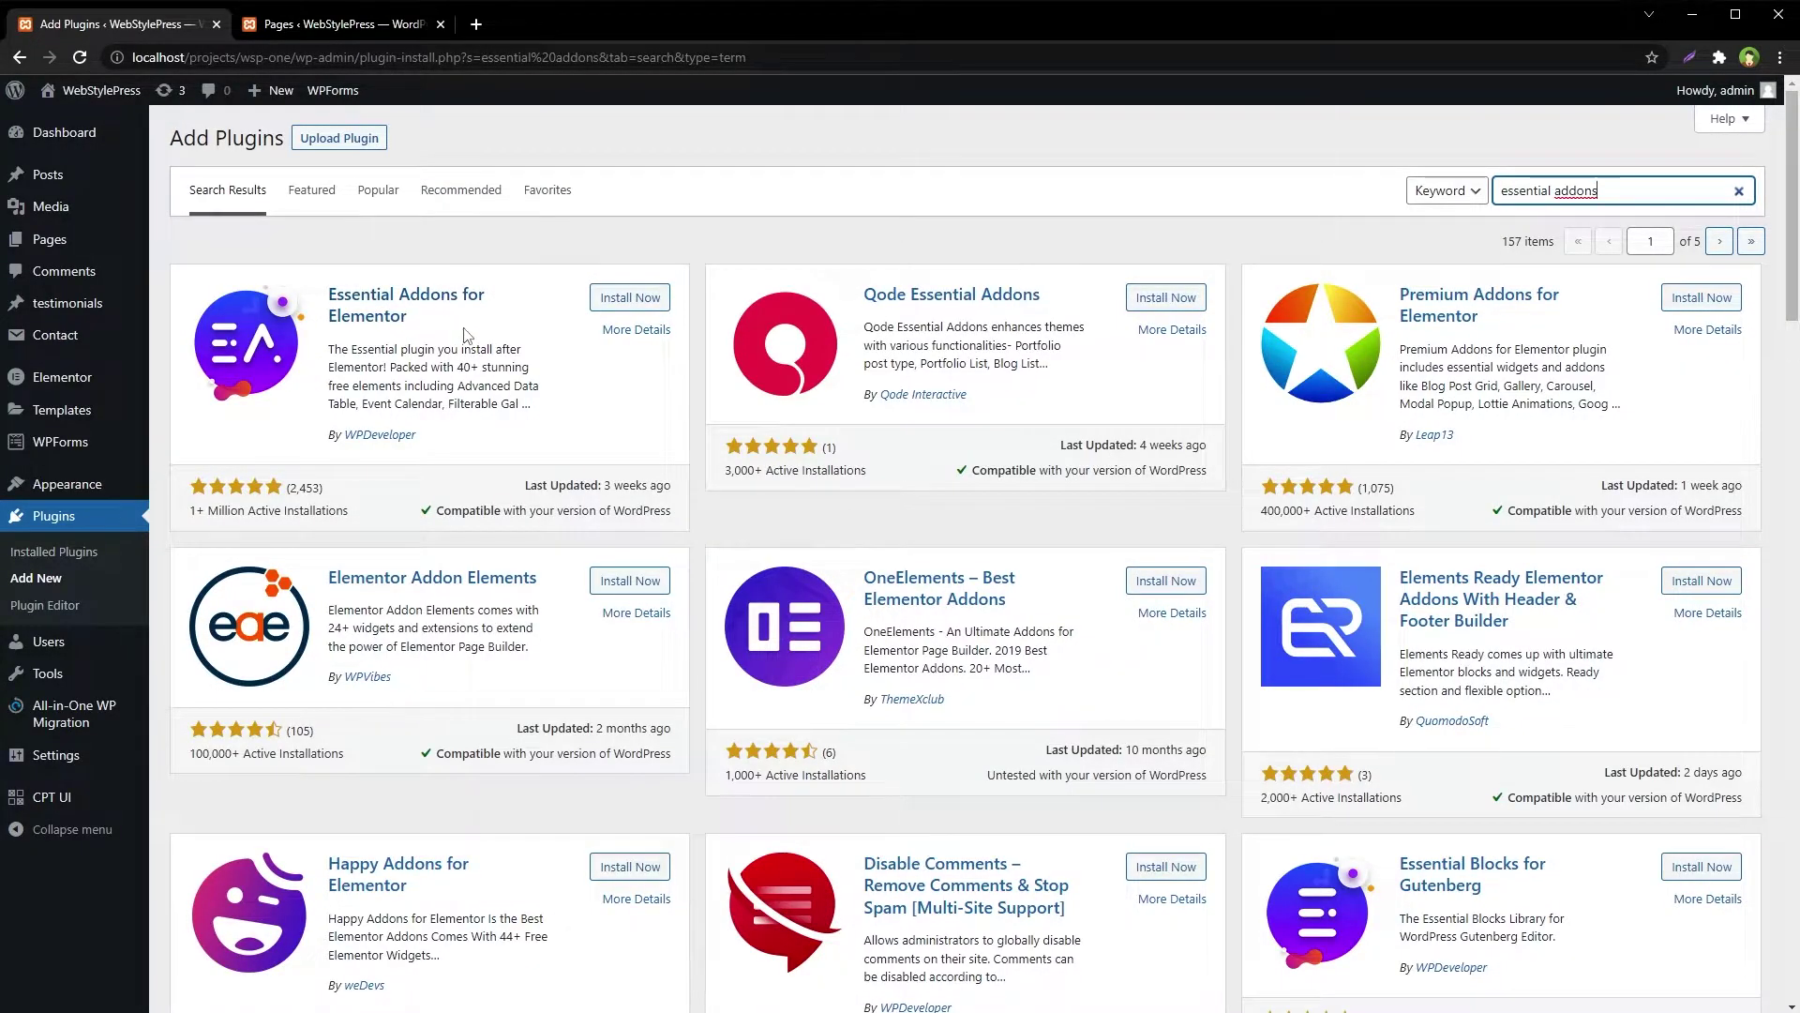
left_click(638, 298)
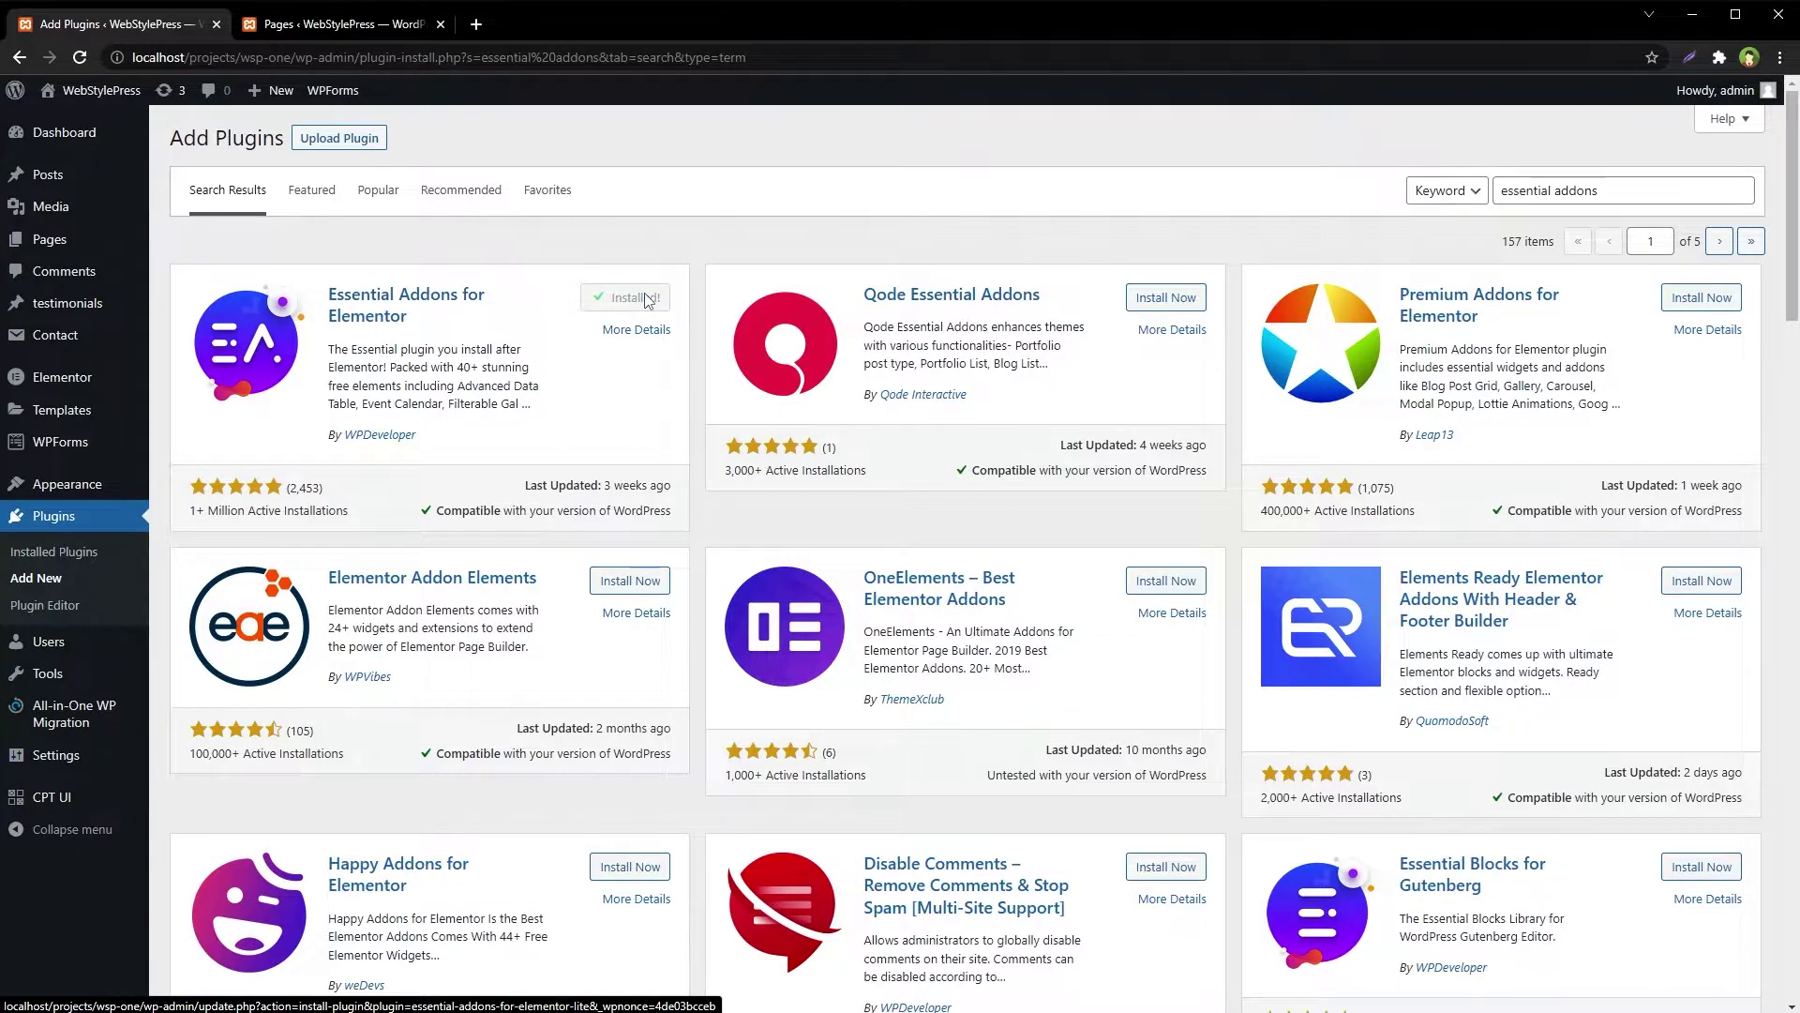
Activate Essential Addons for Elementor and open its settings
left_click(646, 298)
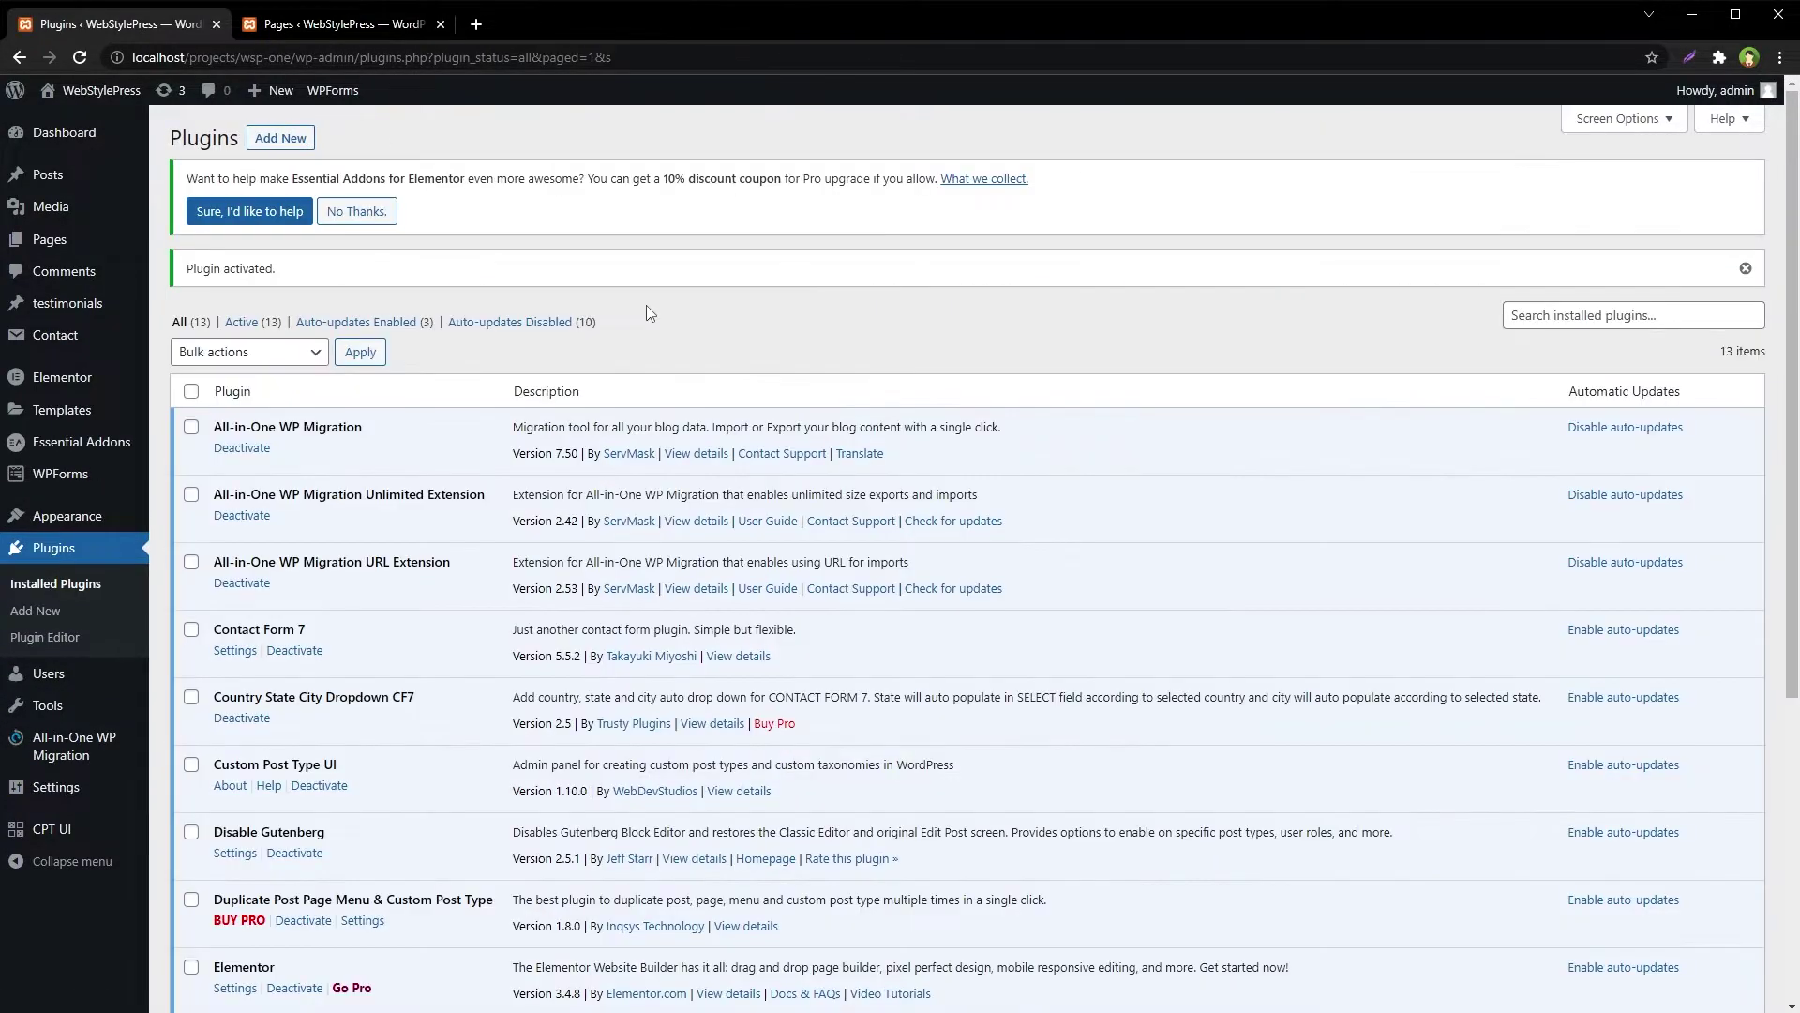
scroll(651, 319, "down", 5)
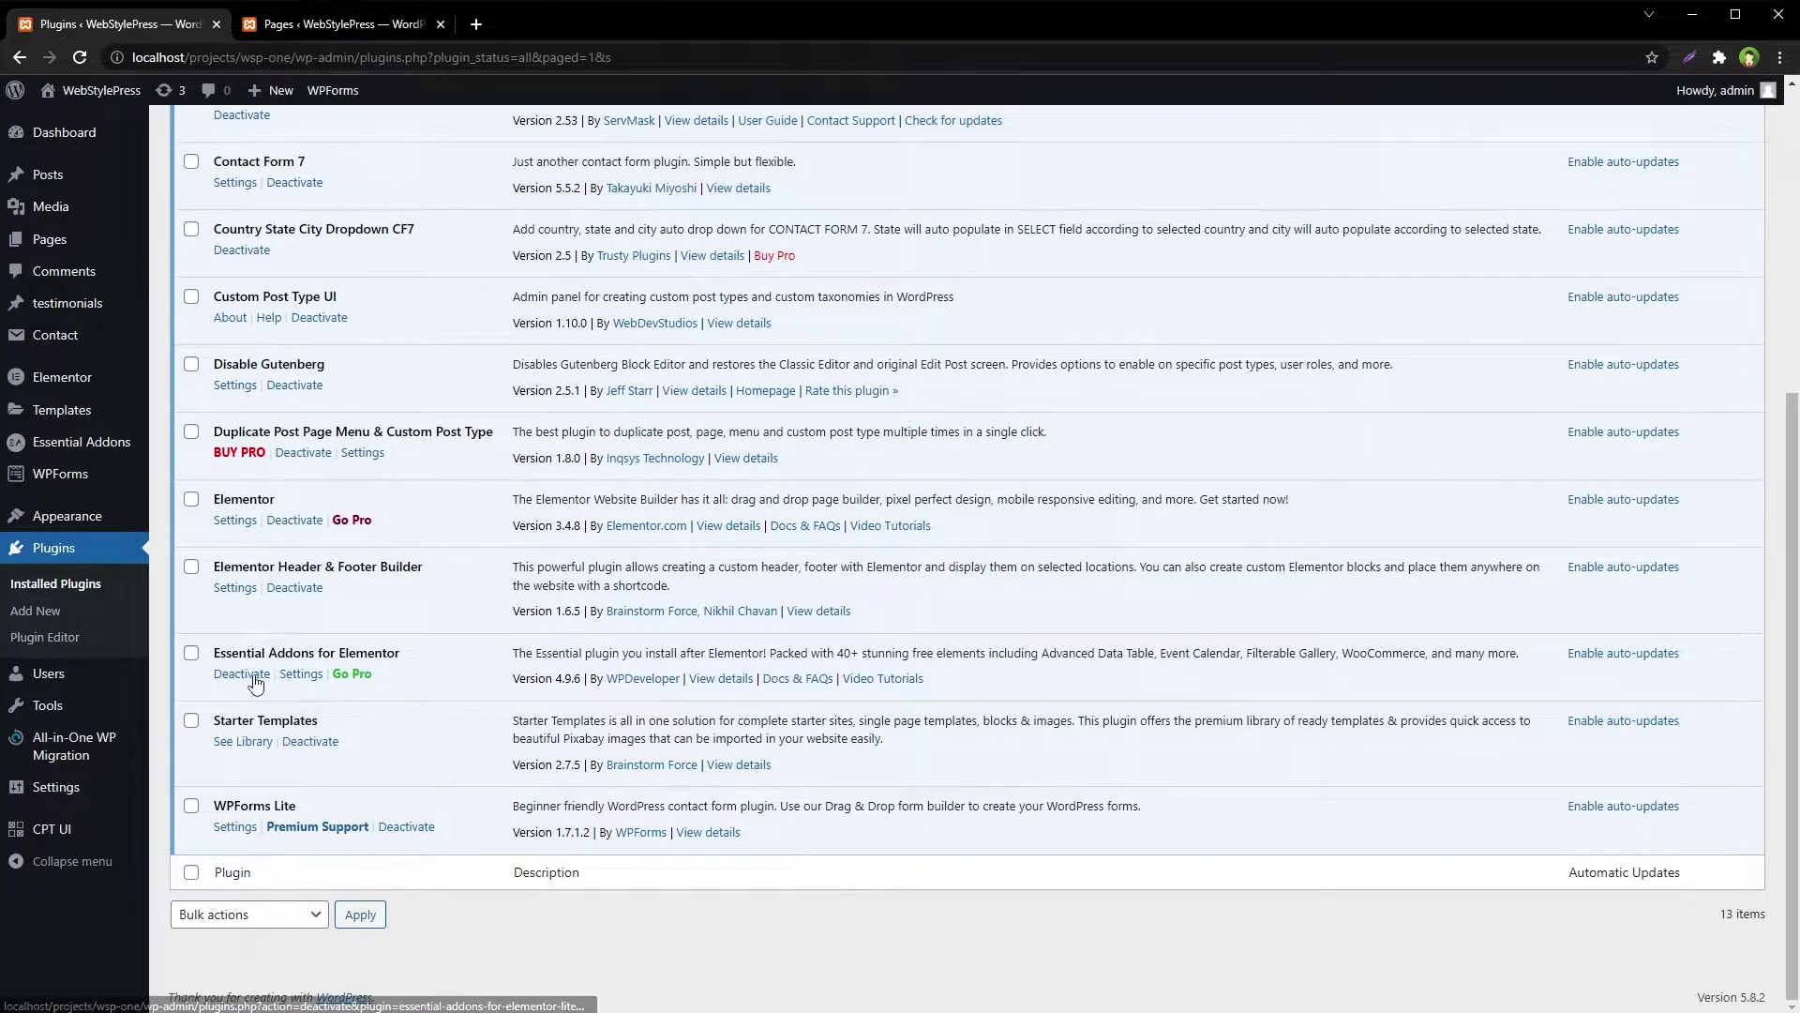
left_click(296, 676)
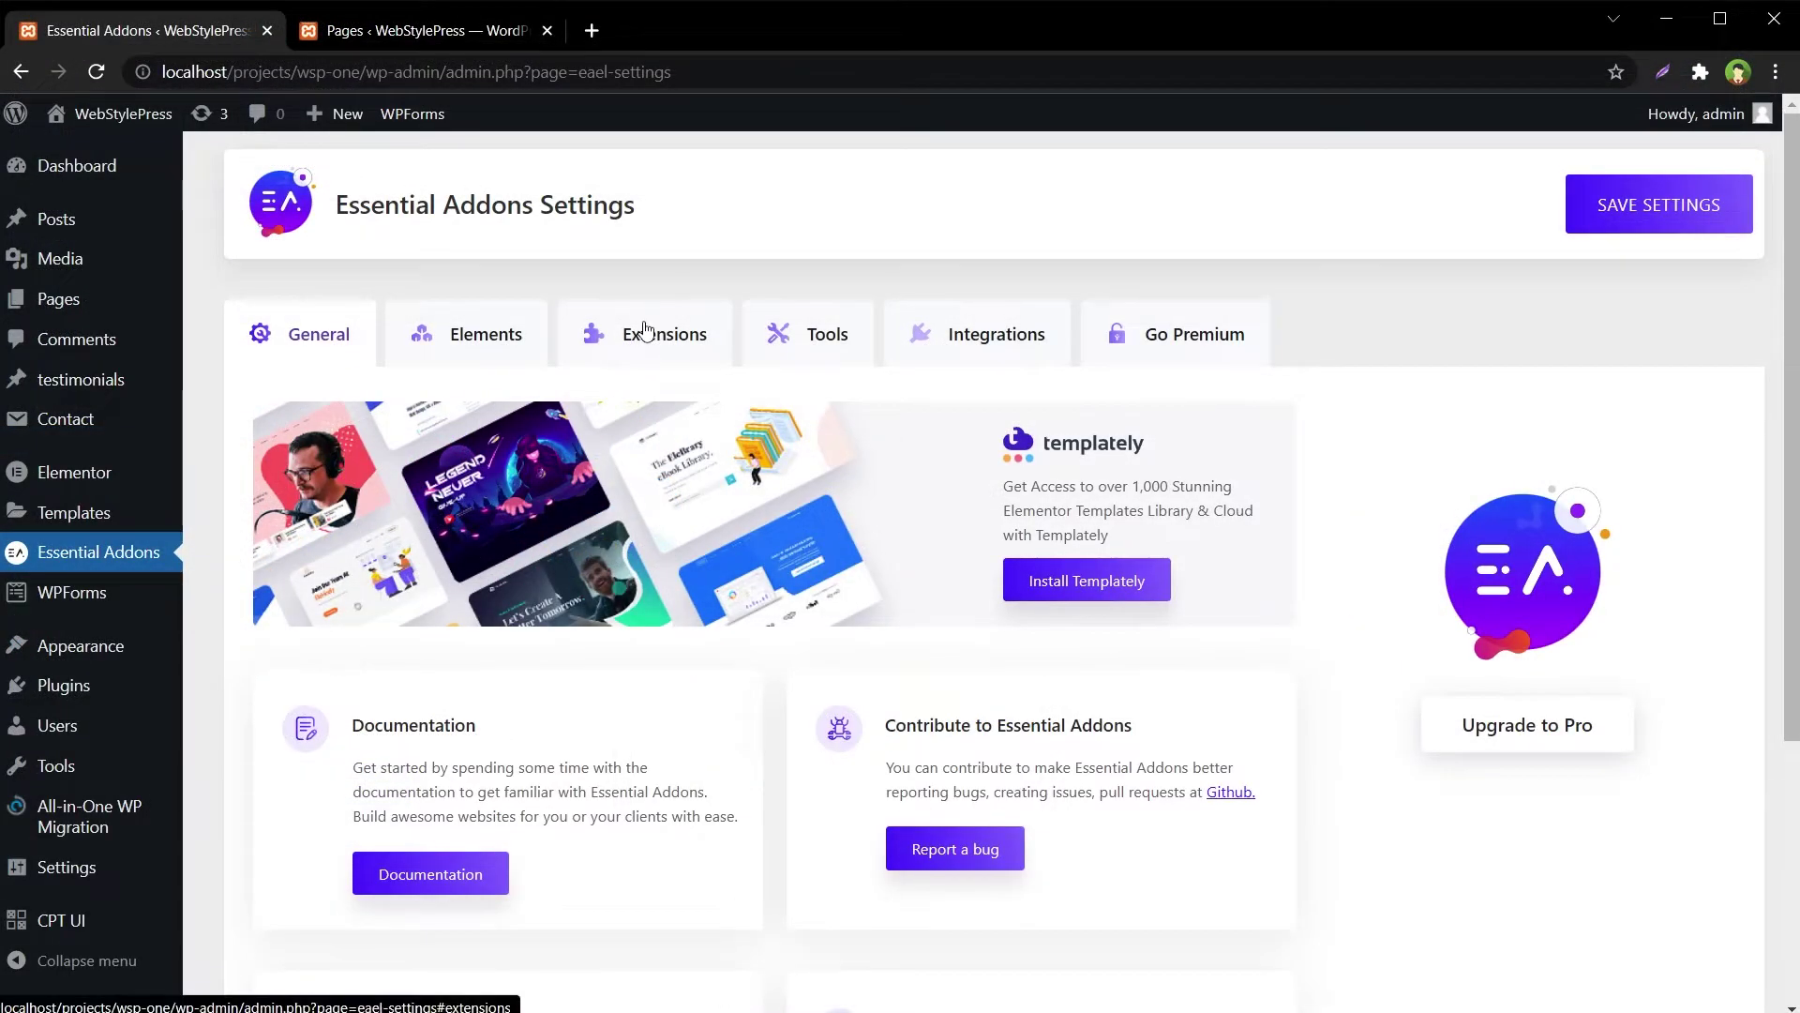
Enable the Duplicator extension and reload All Pages to reveal EA Duplicator on About Us
left_click(519, 344)
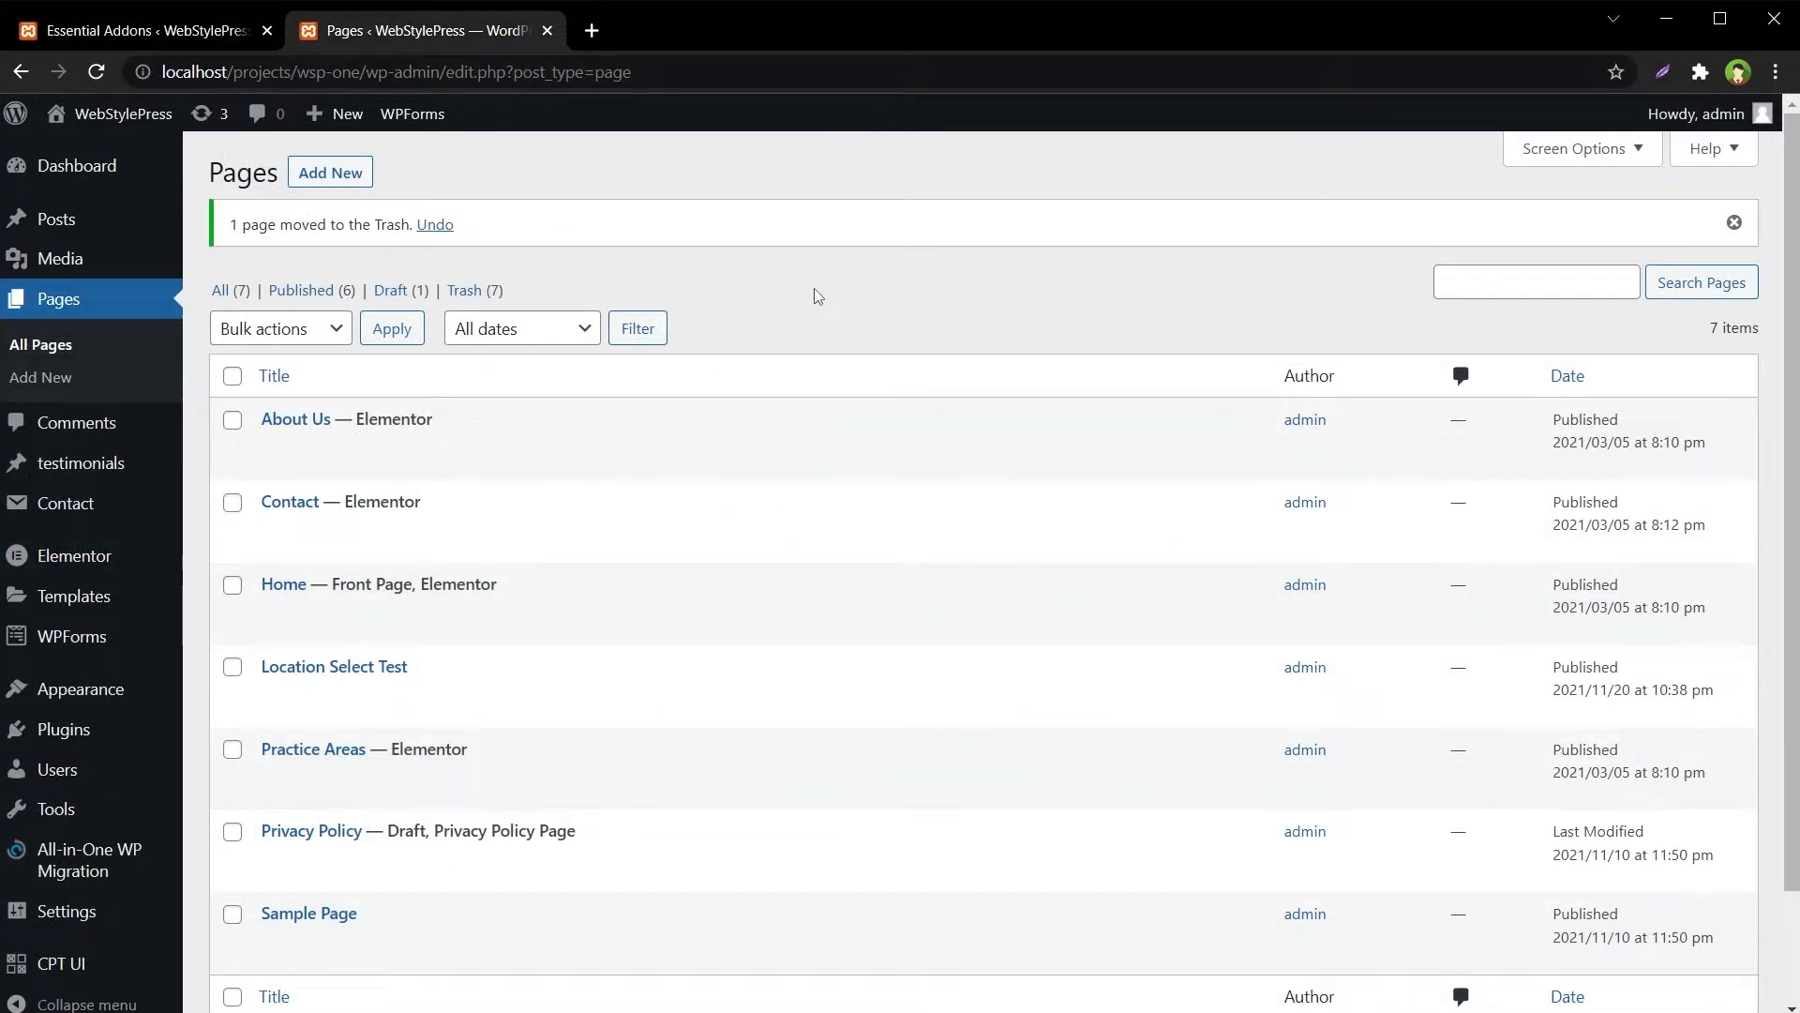
left_click(57, 347)
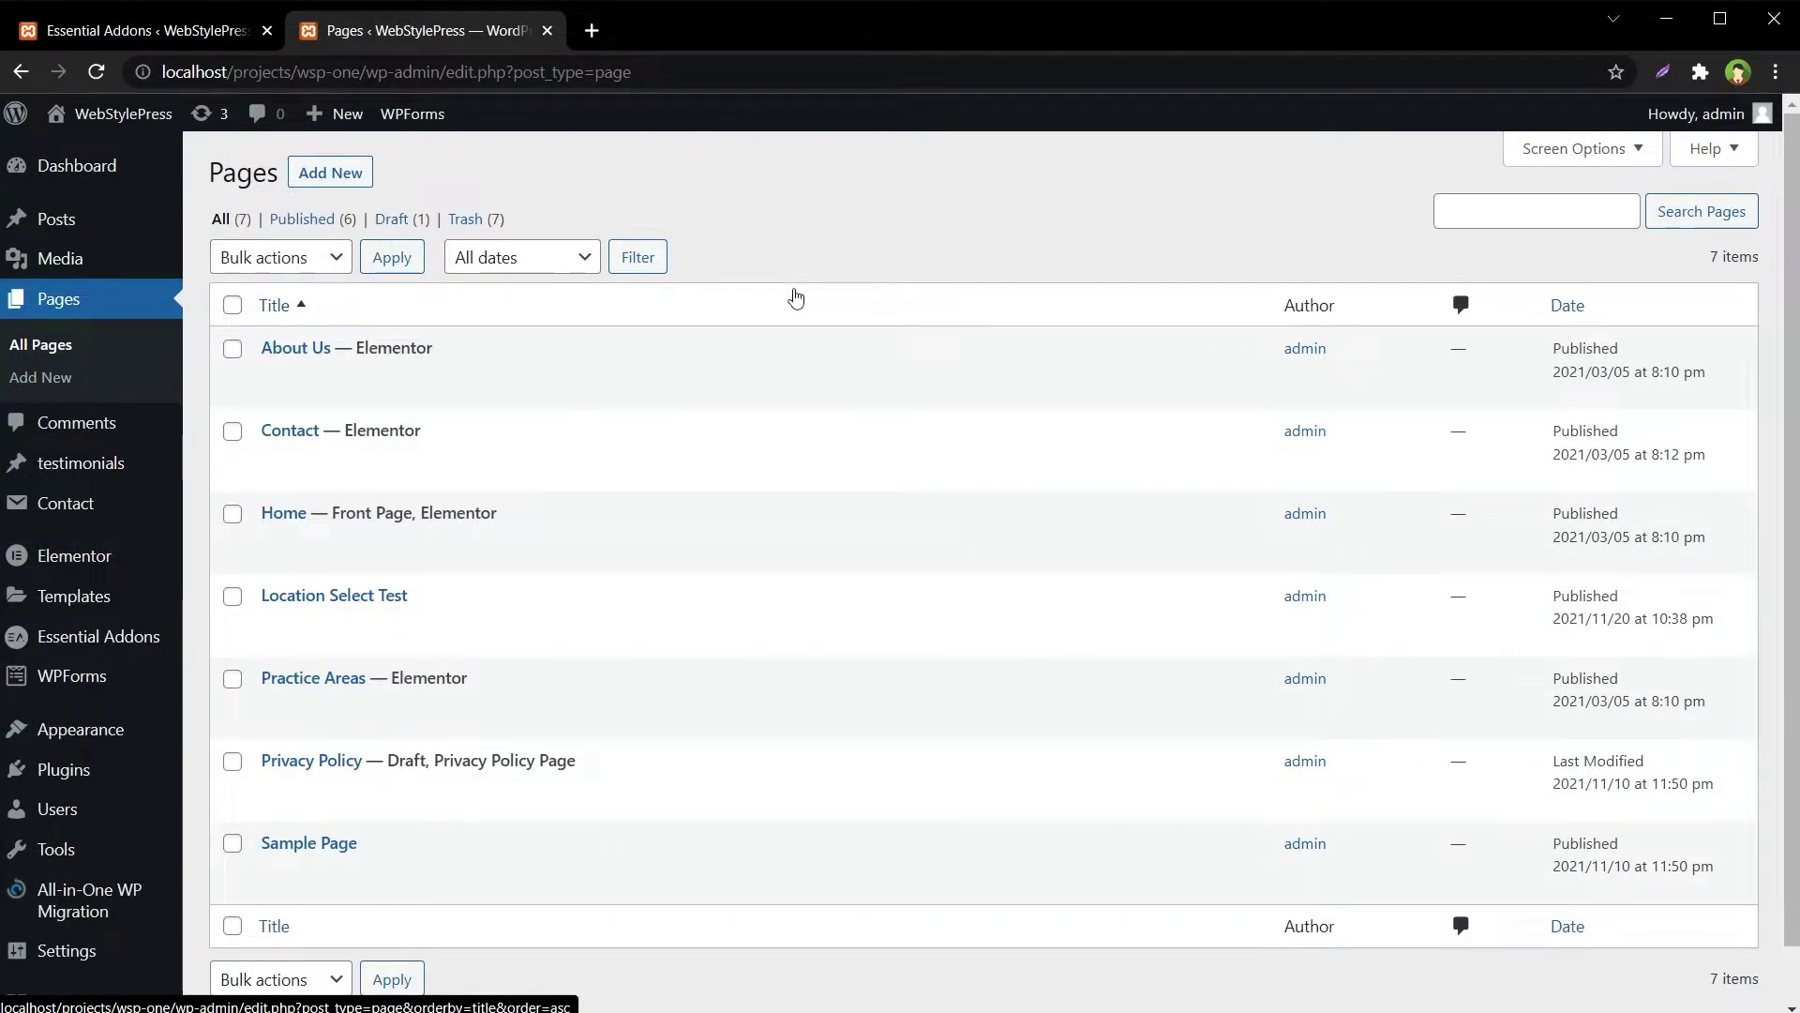
mouse_move(644, 387)
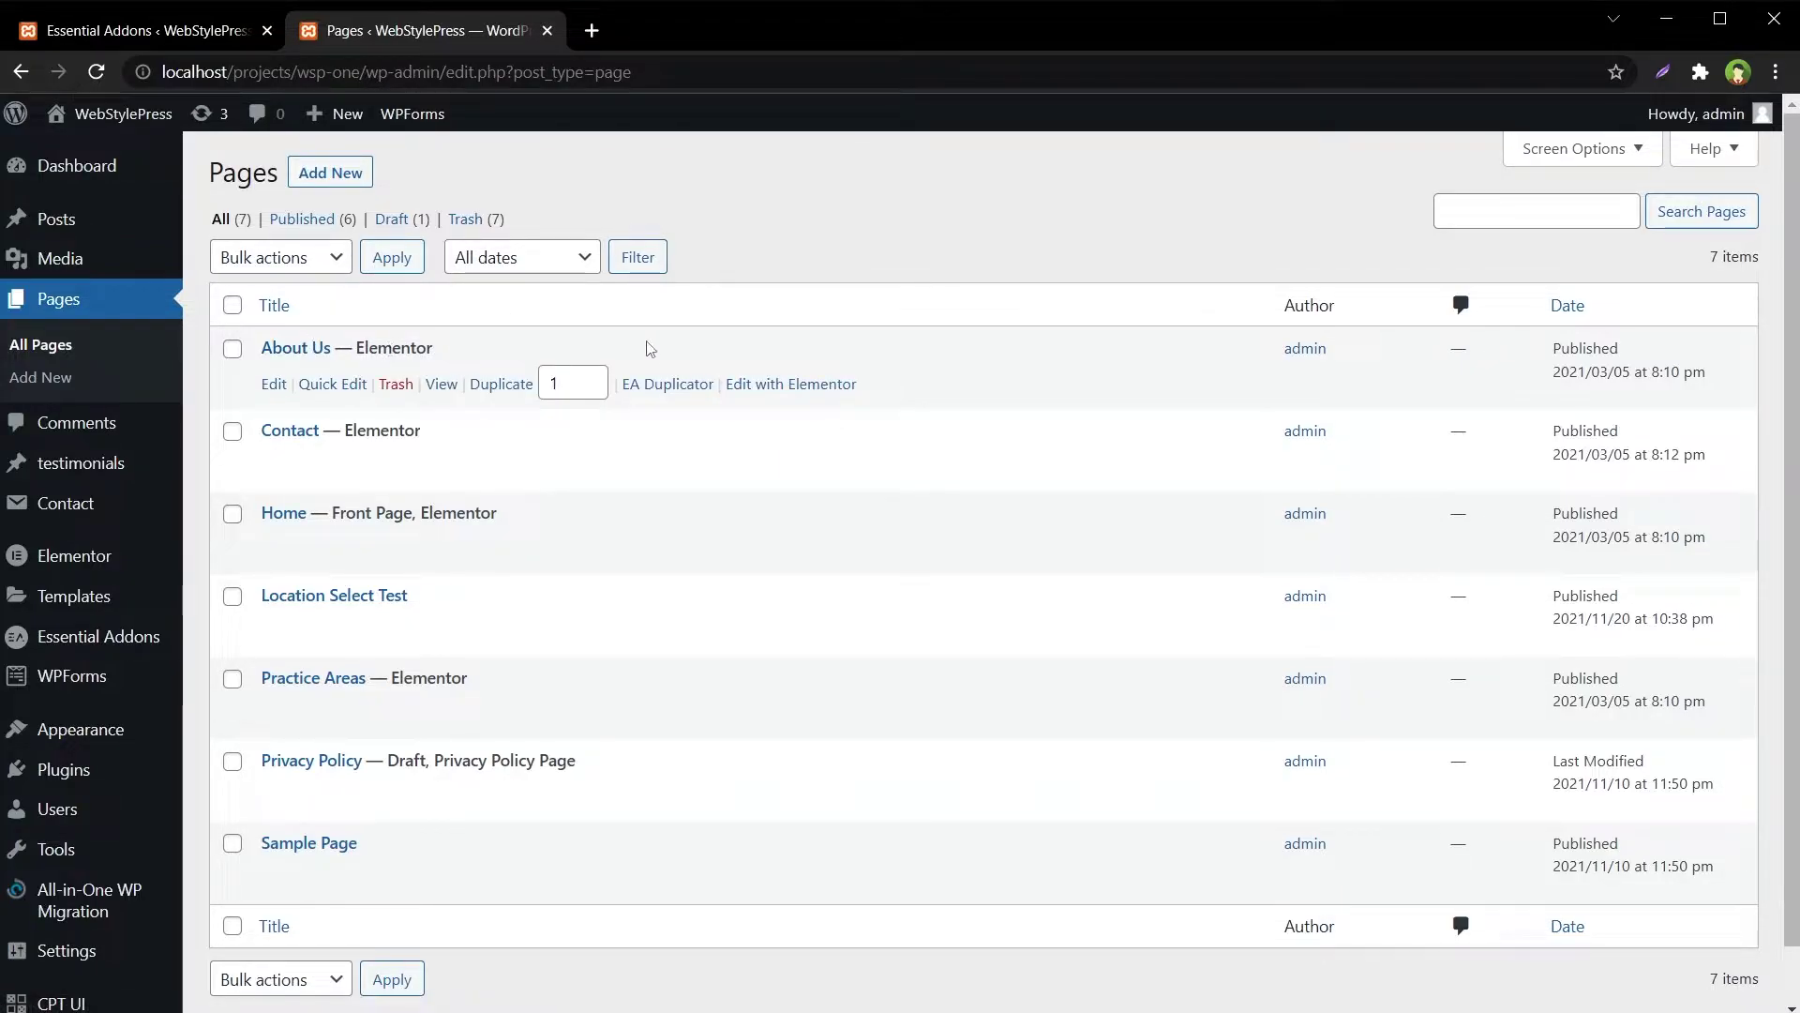
Duplicate About Us with EA Duplicator and review the original page in a new tab
left_click(659, 392)
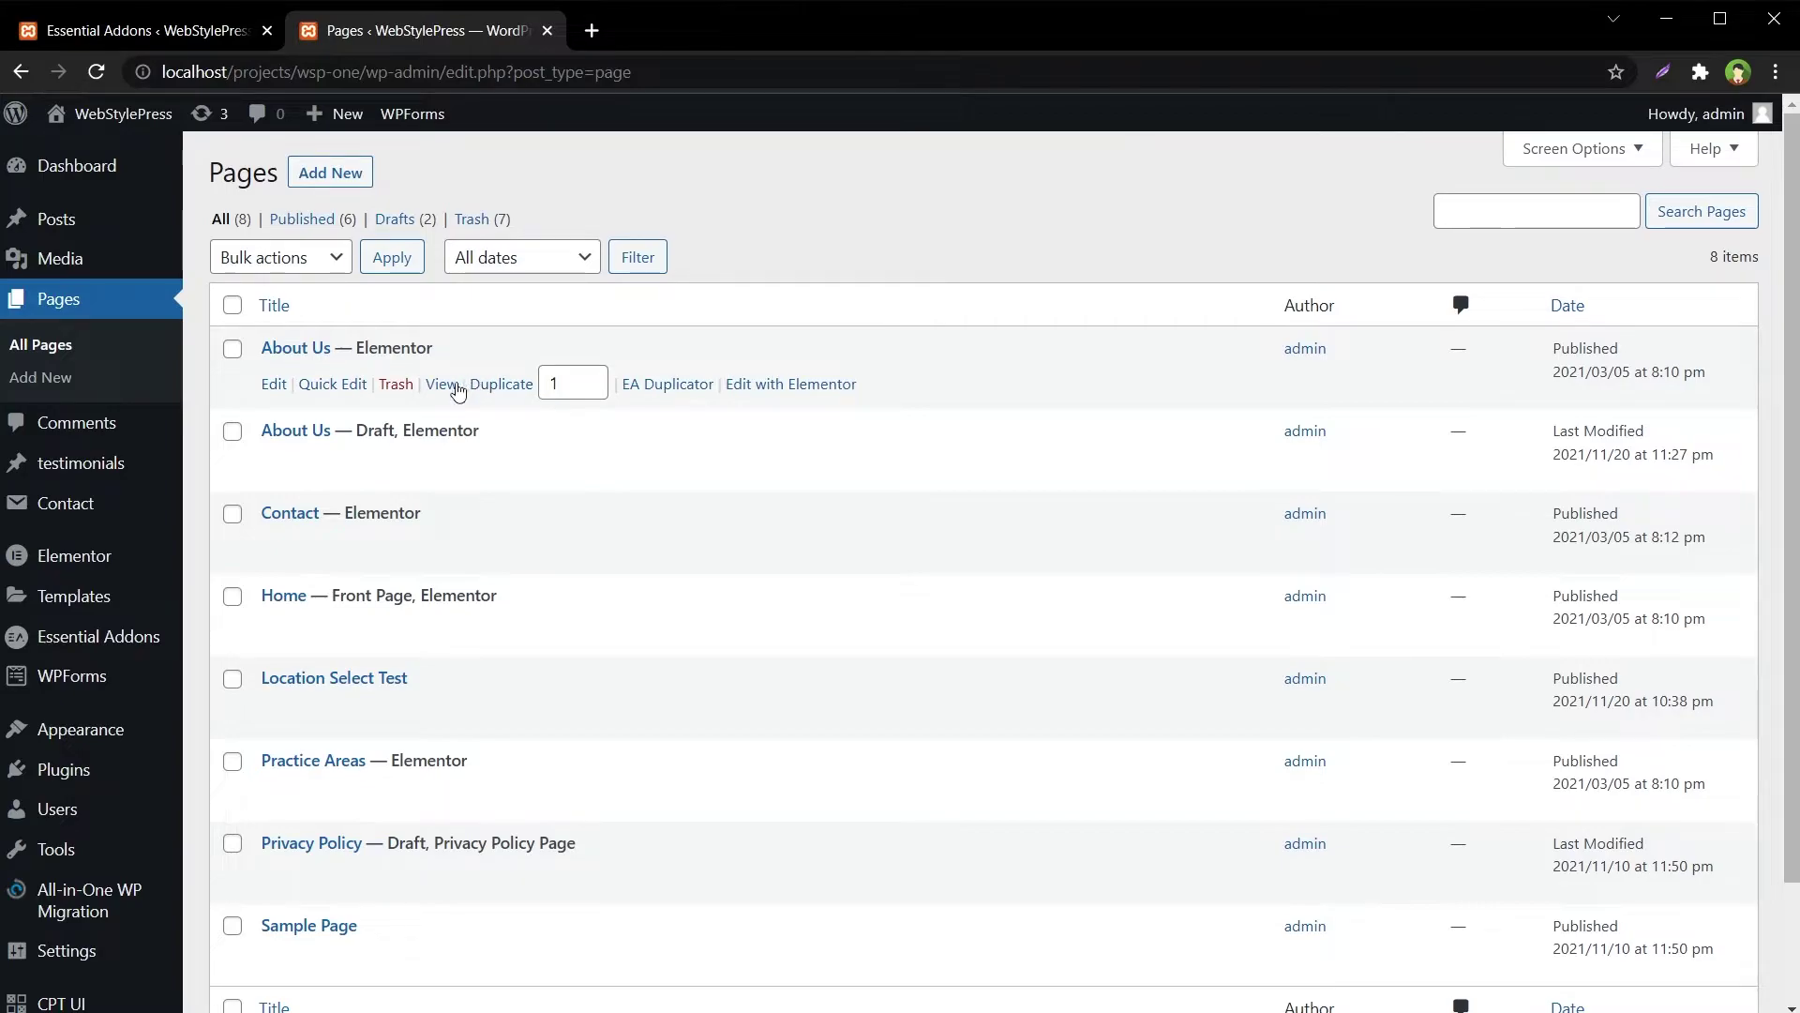
middle_click(441, 384)
left_click(662, 34)
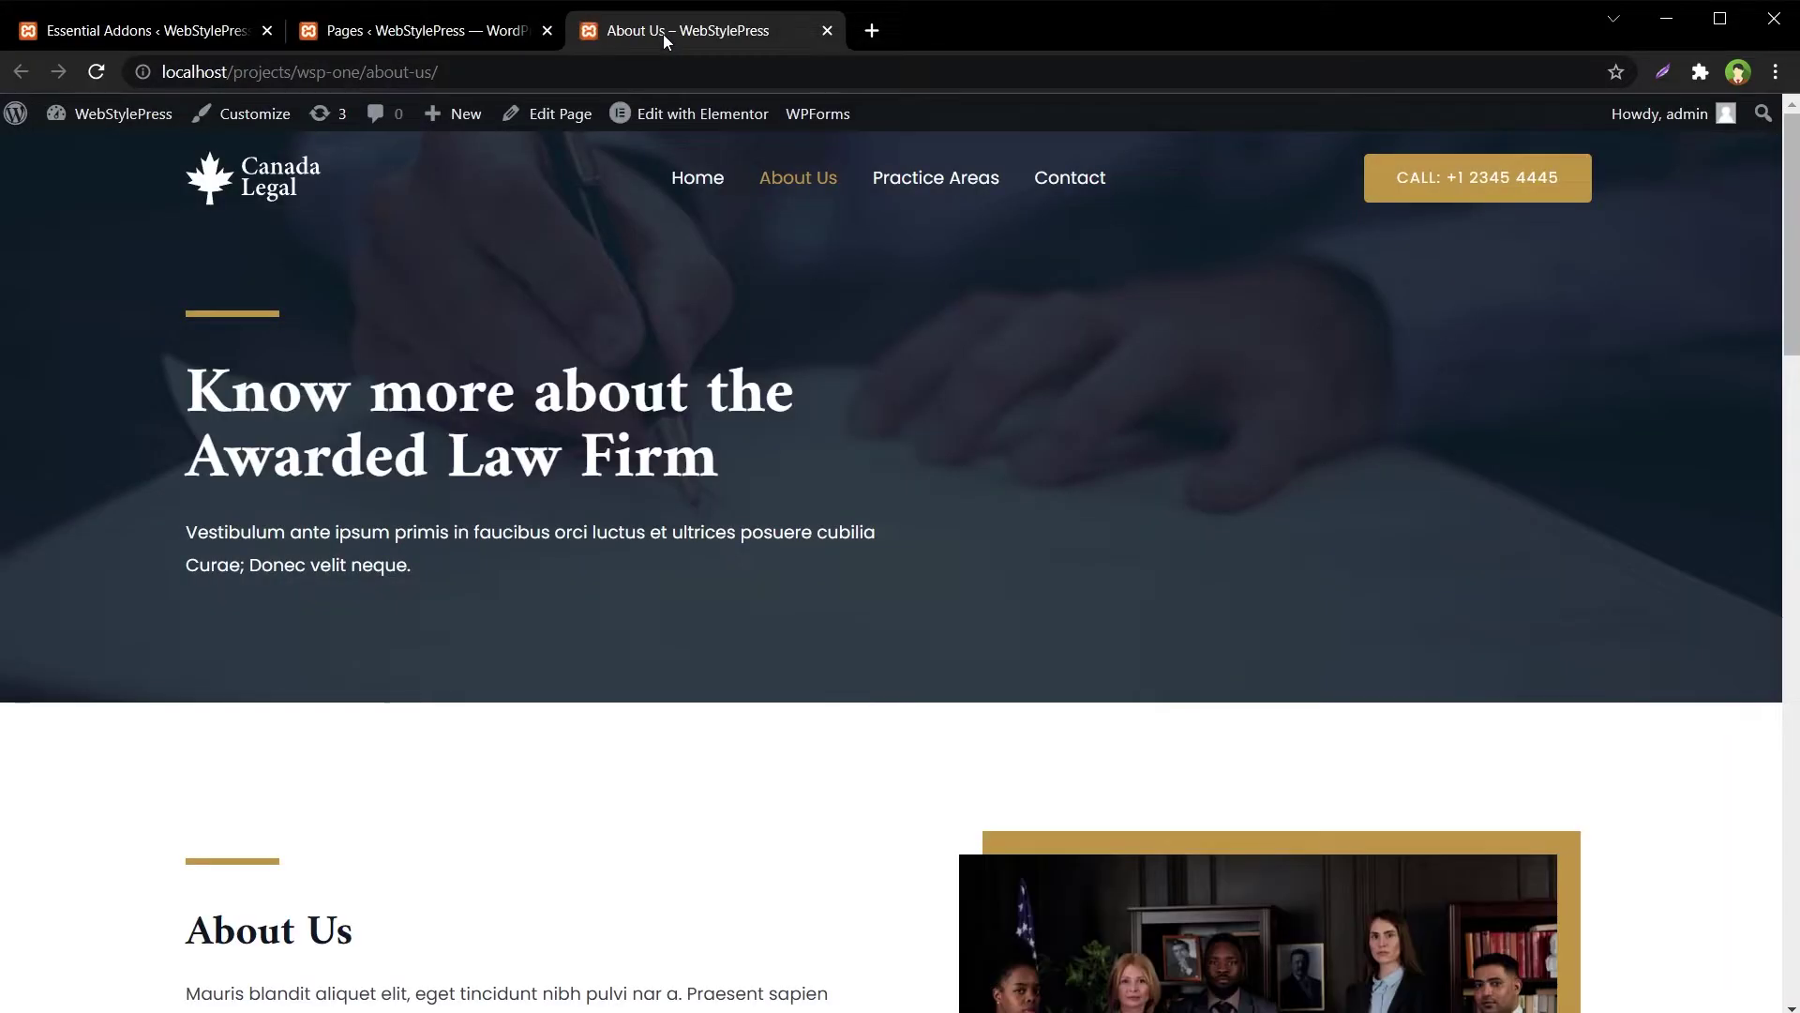
scroll(955, 489, "down", 15)
scroll(958, 494, "down", 5)
scroll(960, 570, "up", 20)
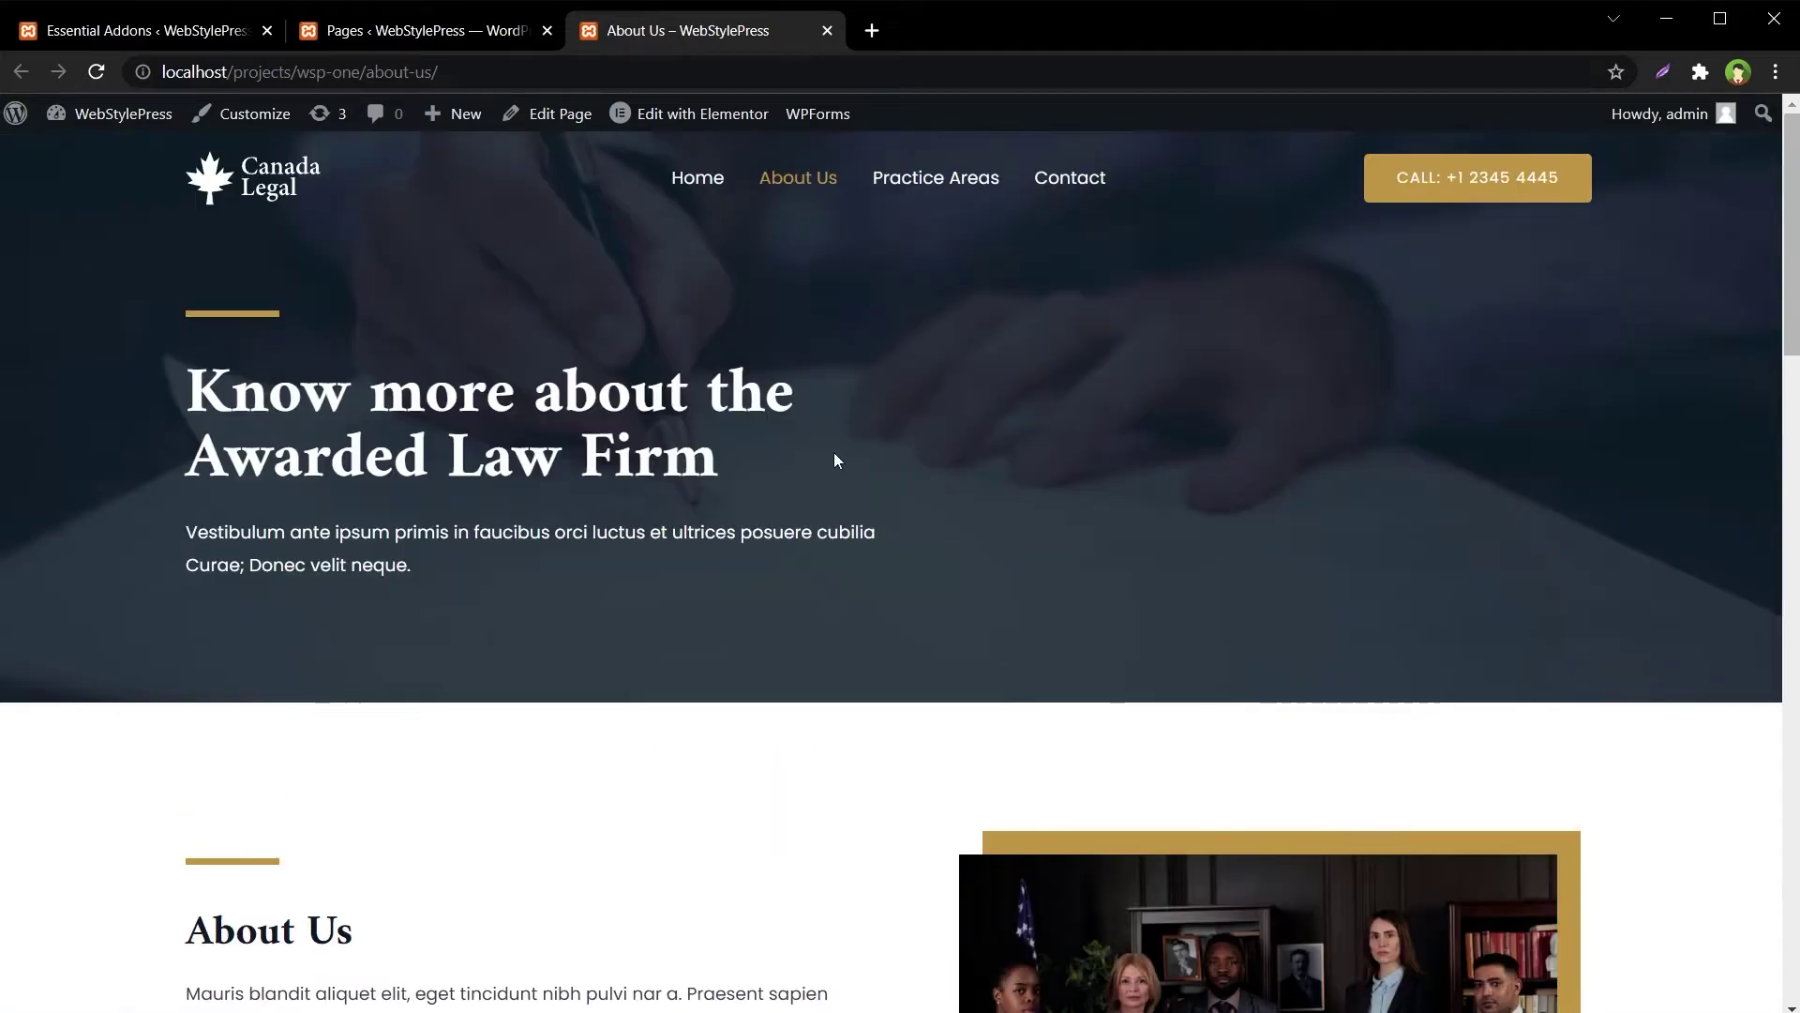
left_click(315, 34)
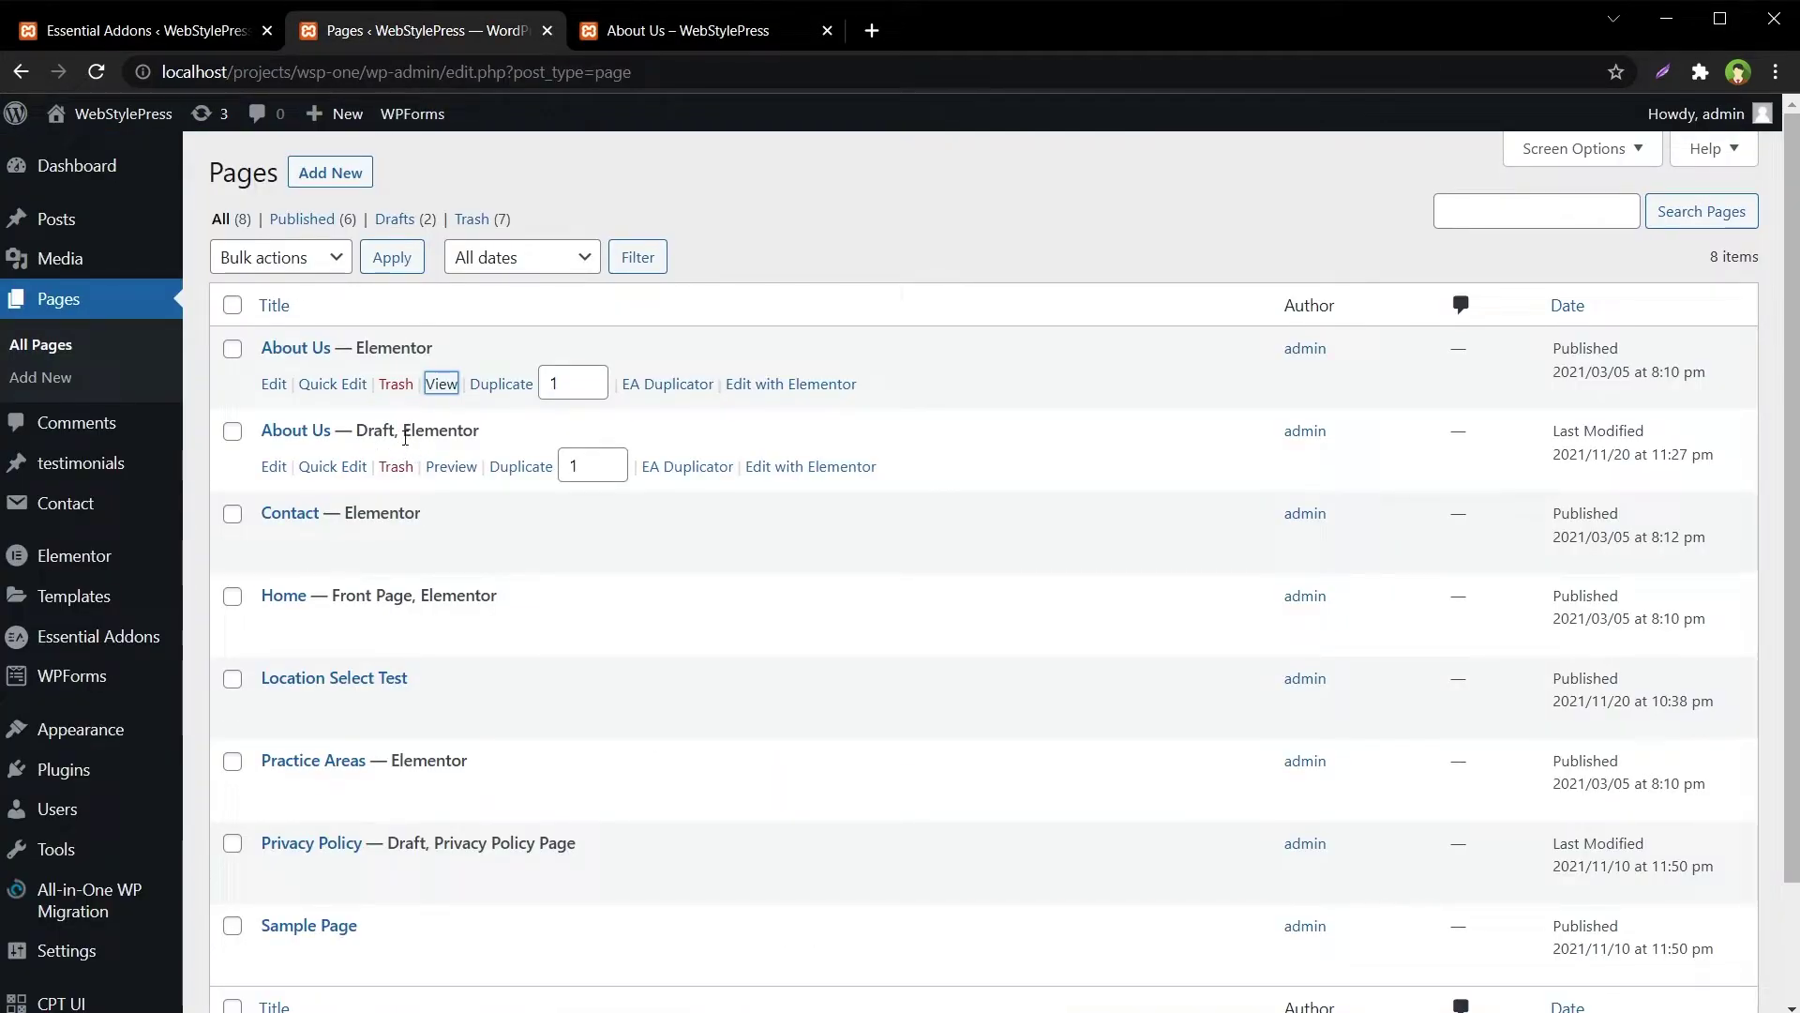
Preview the draft About Us copy in a new tab and compare it with the original
middle_click(466, 467)
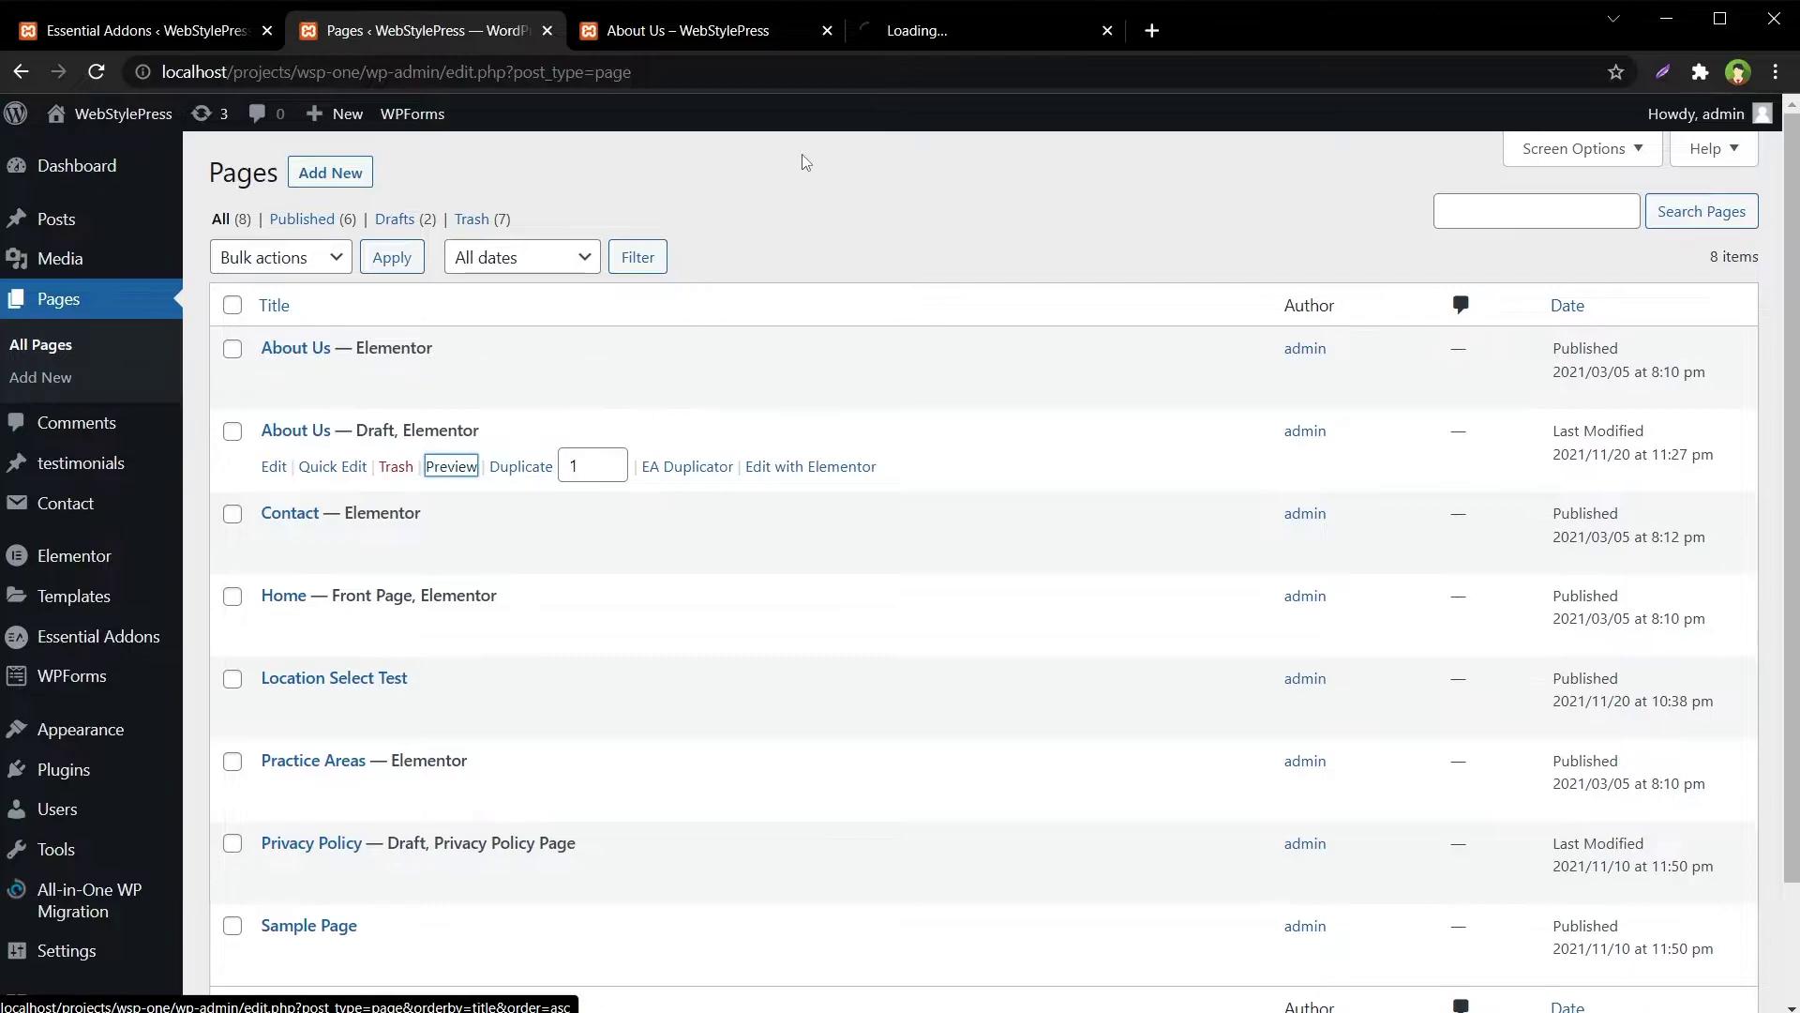
left_click(911, 35)
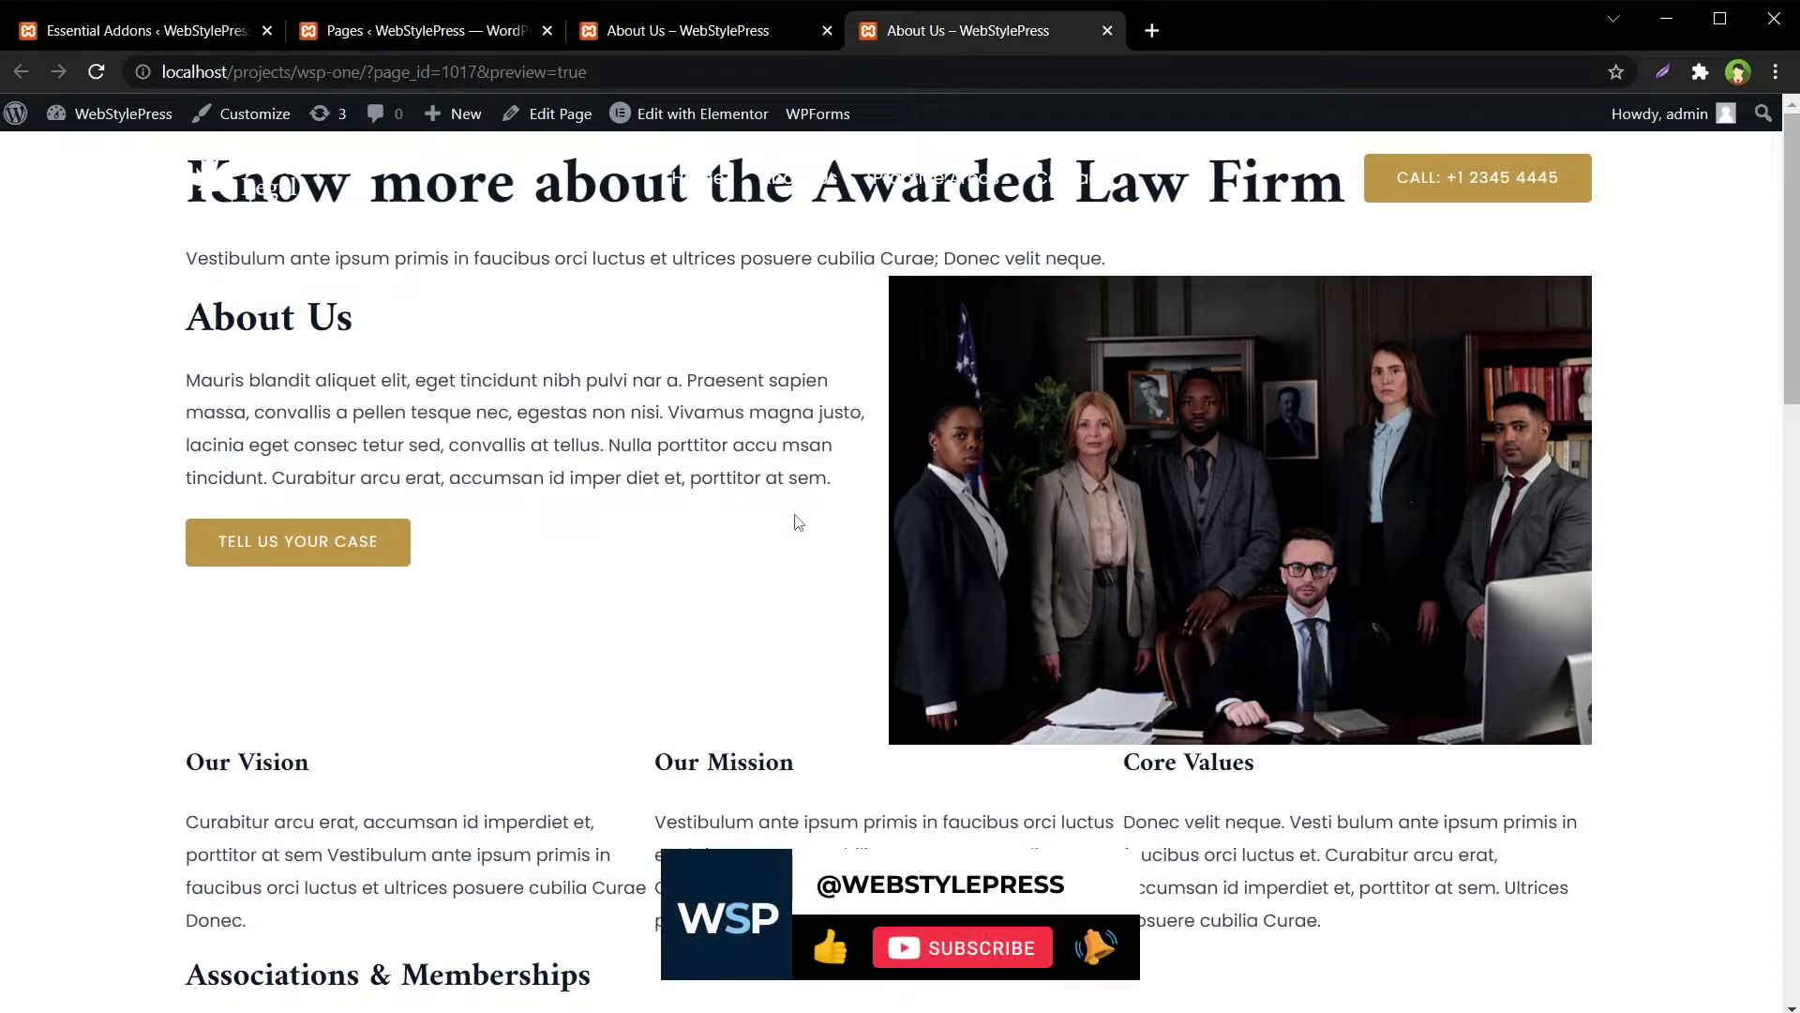
scroll(793, 530, "down", 10)
scroll(793, 539, "up", 20)
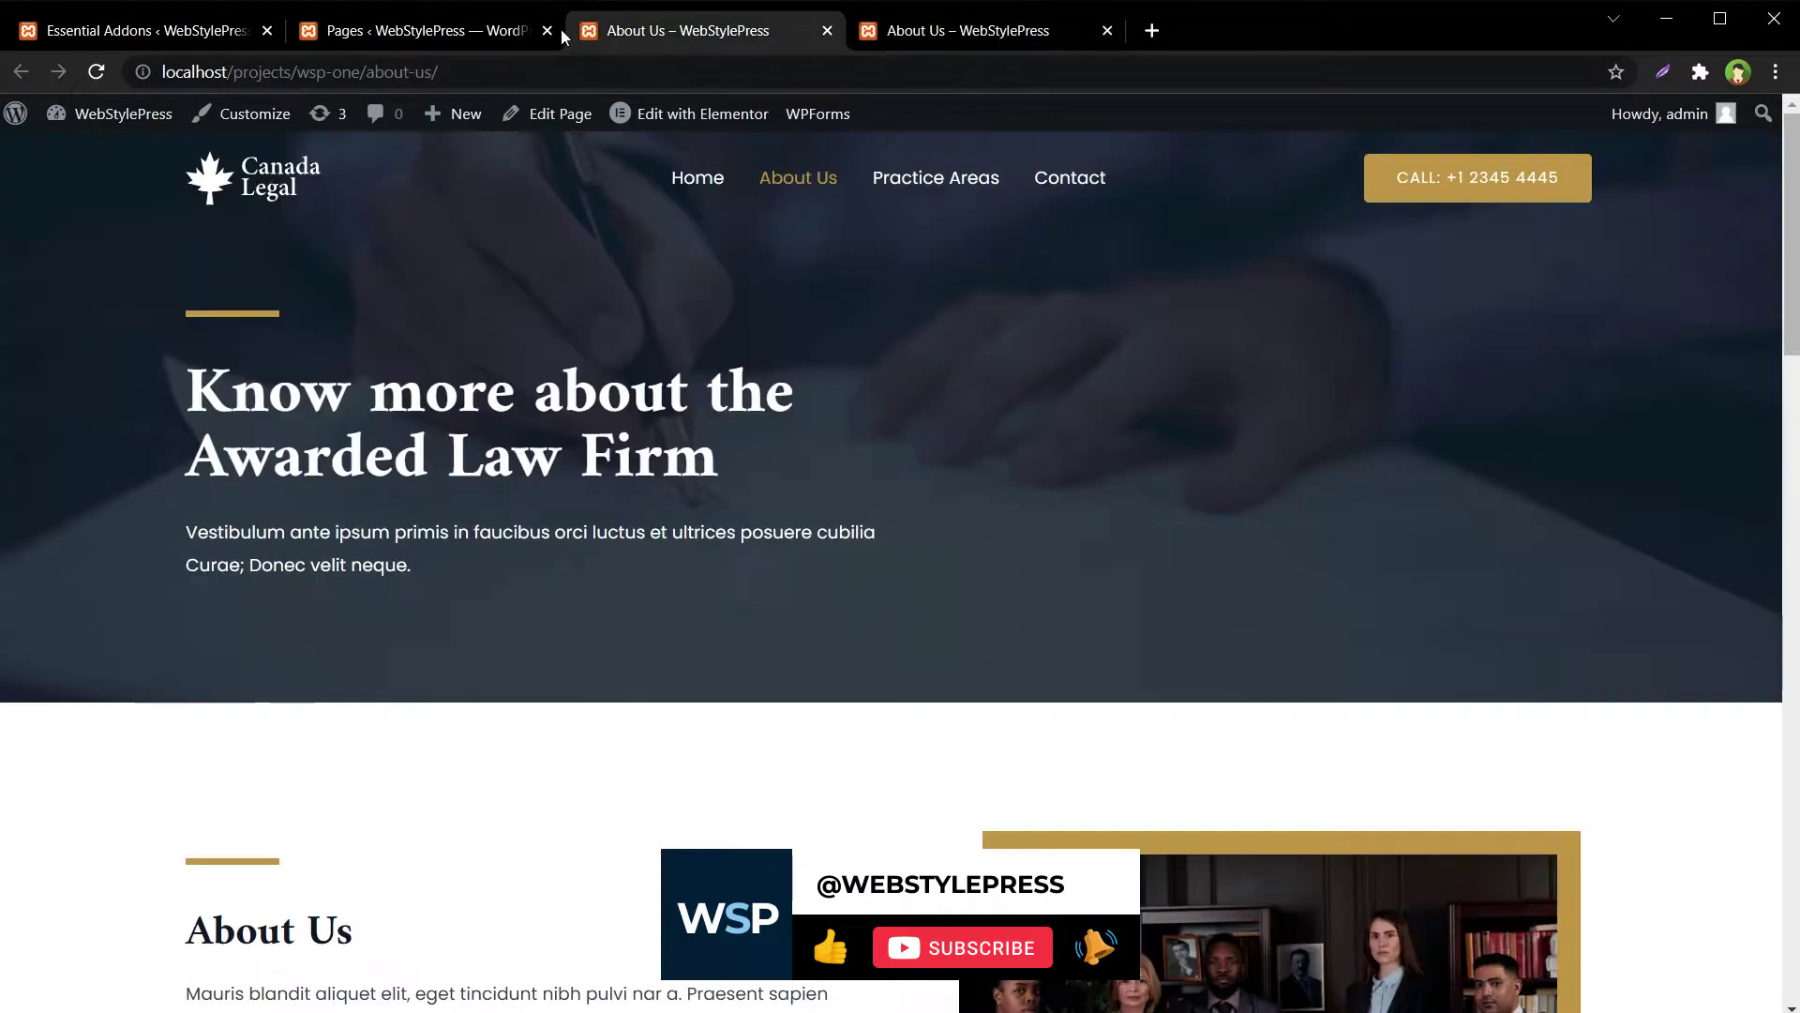
left_click(475, 28)
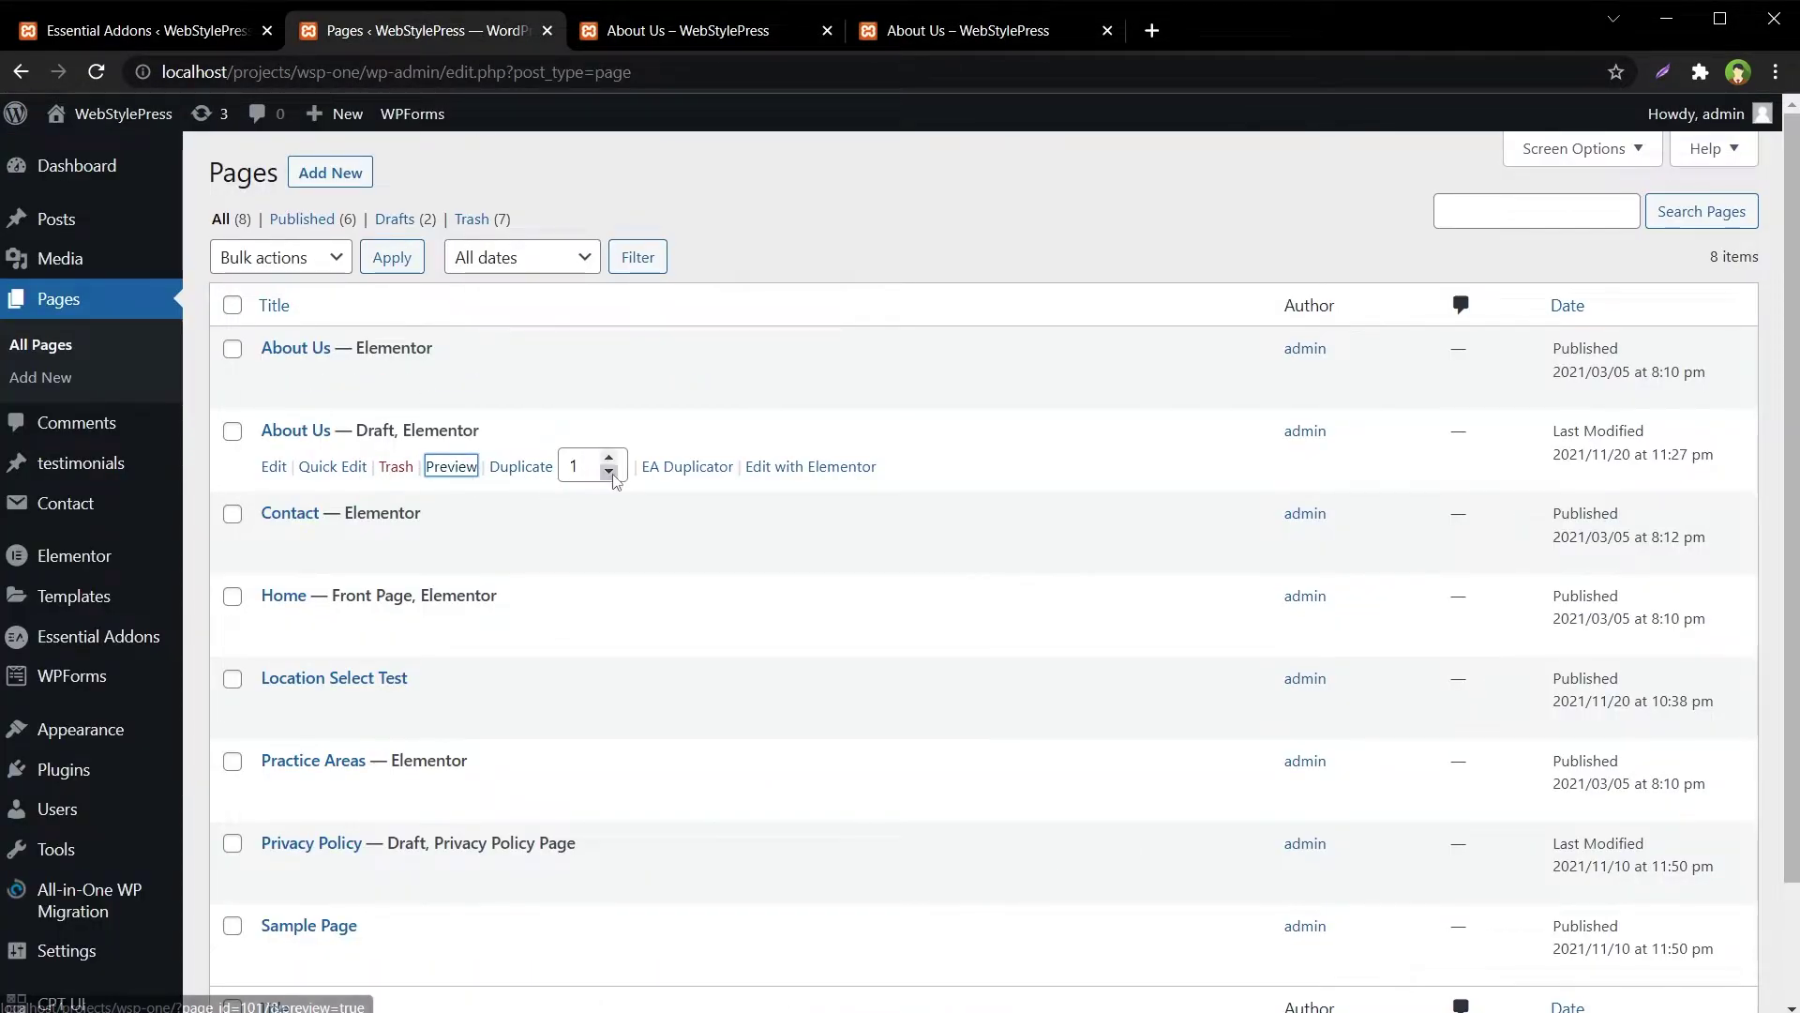
Quick Edit the EA Duplicator copy of About Us and change its status to Published
left_click(324, 472)
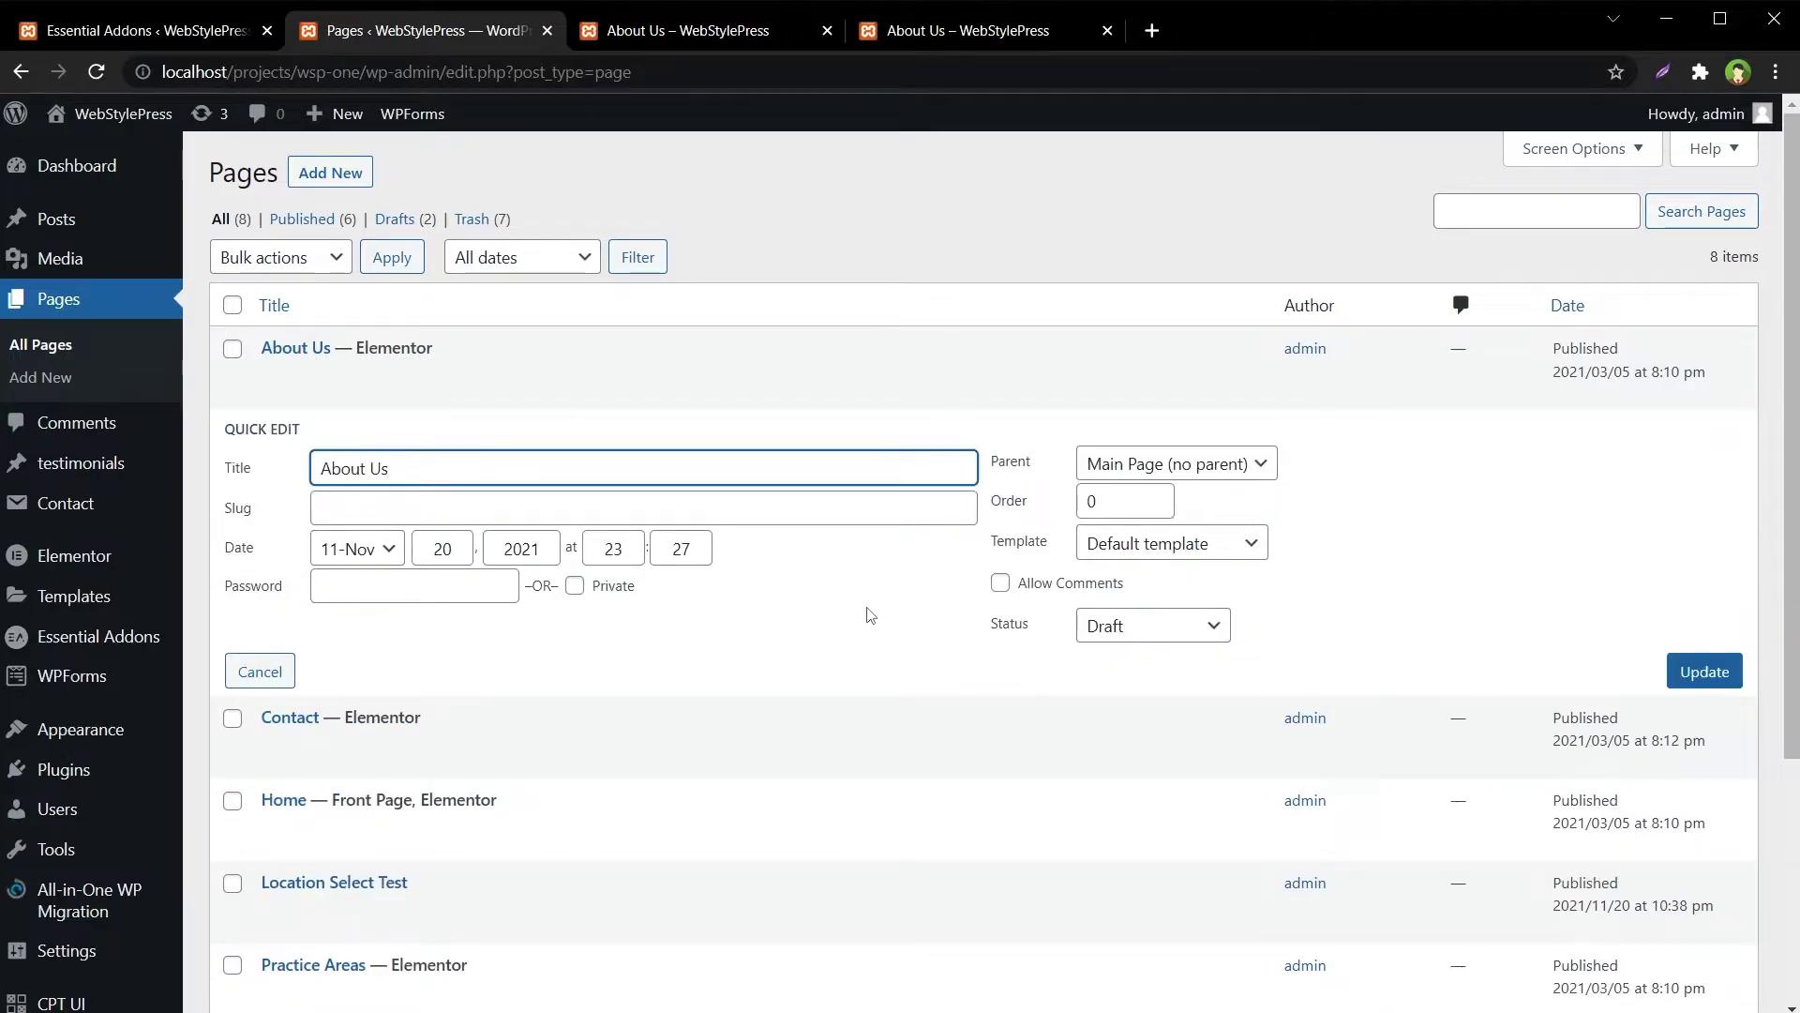
left_click(1129, 628)
left_click(1136, 653)
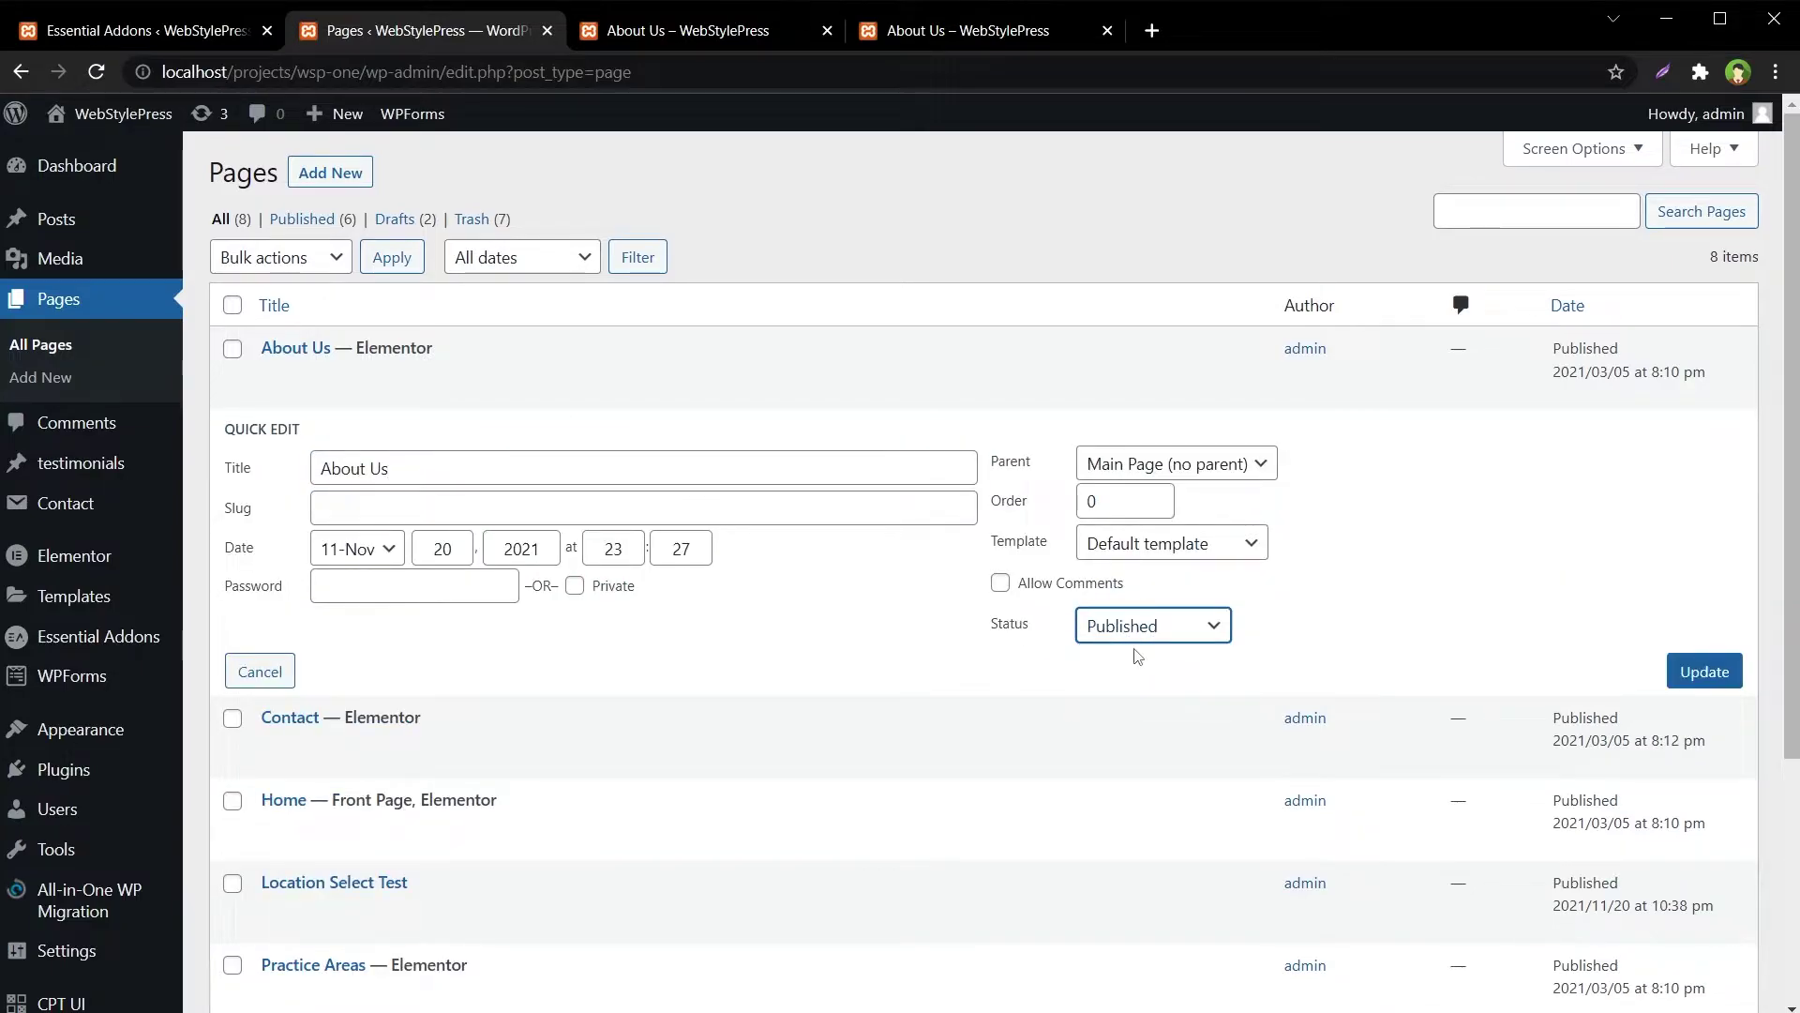
left_click(1716, 672)
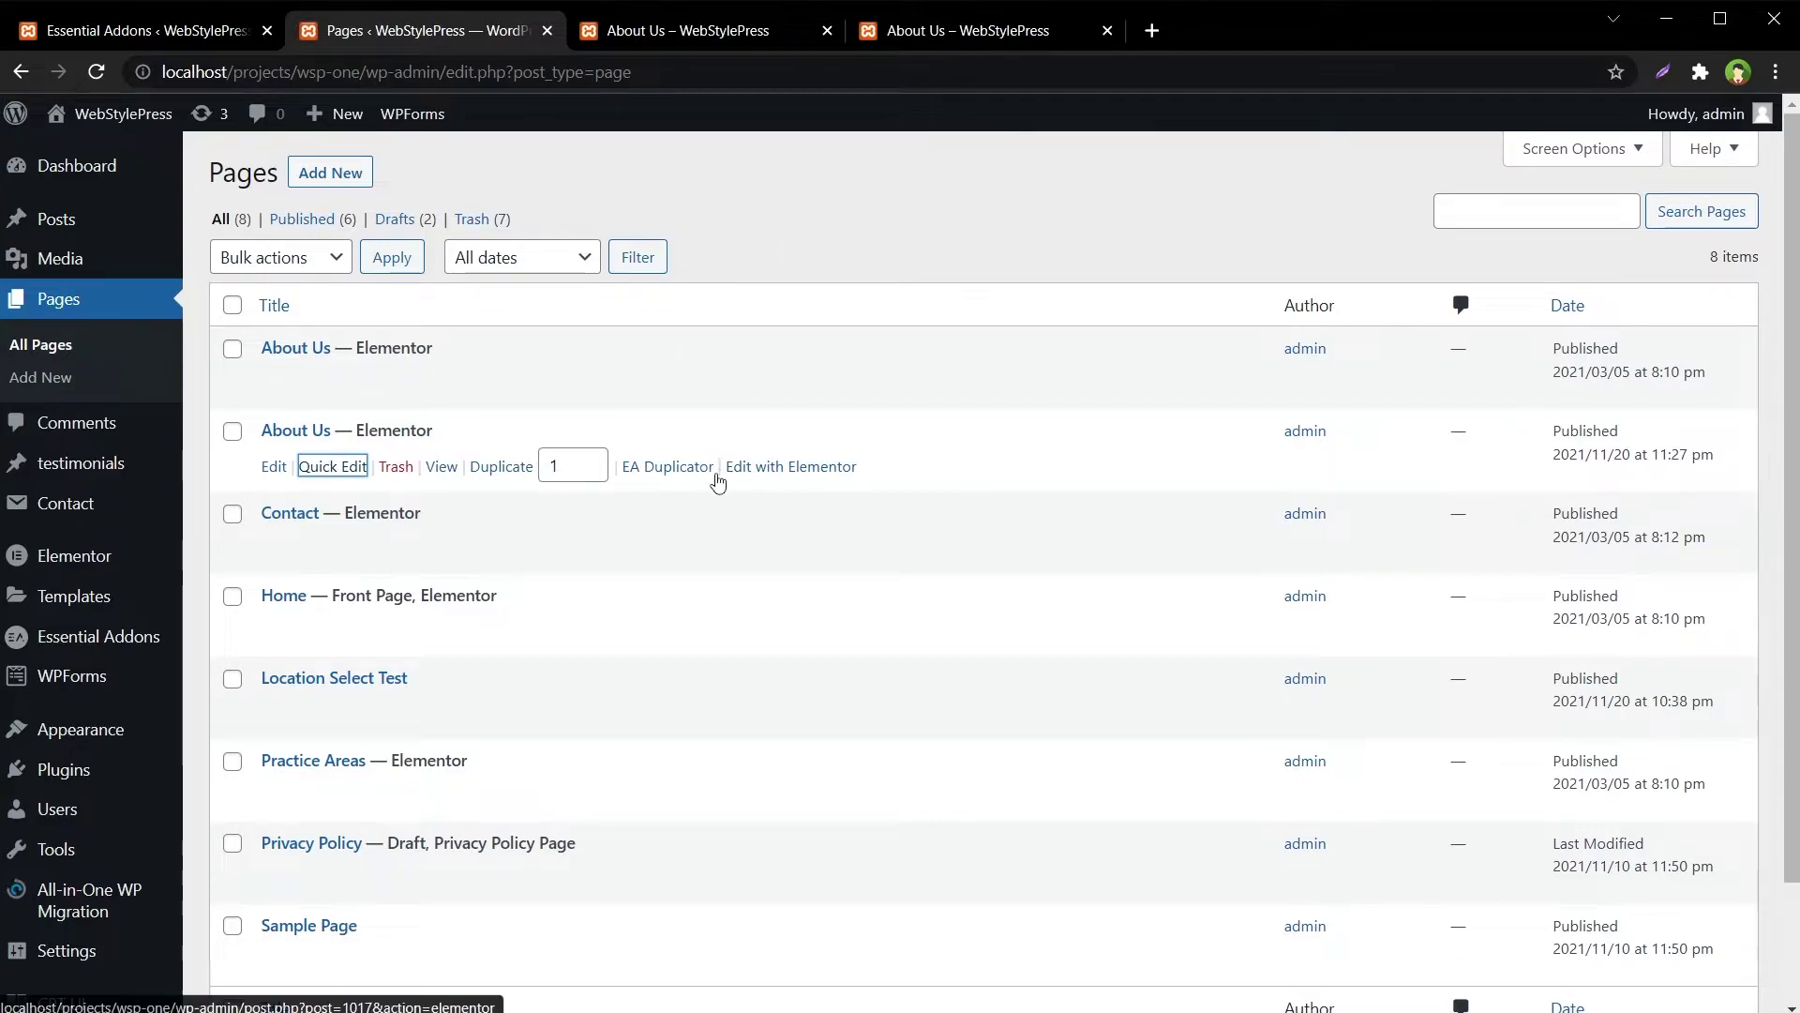
Open the published copy in a new tab and inspect its heading in the Elementor editor
left_click(441, 467, "ctrl")
left_click(1234, 30)
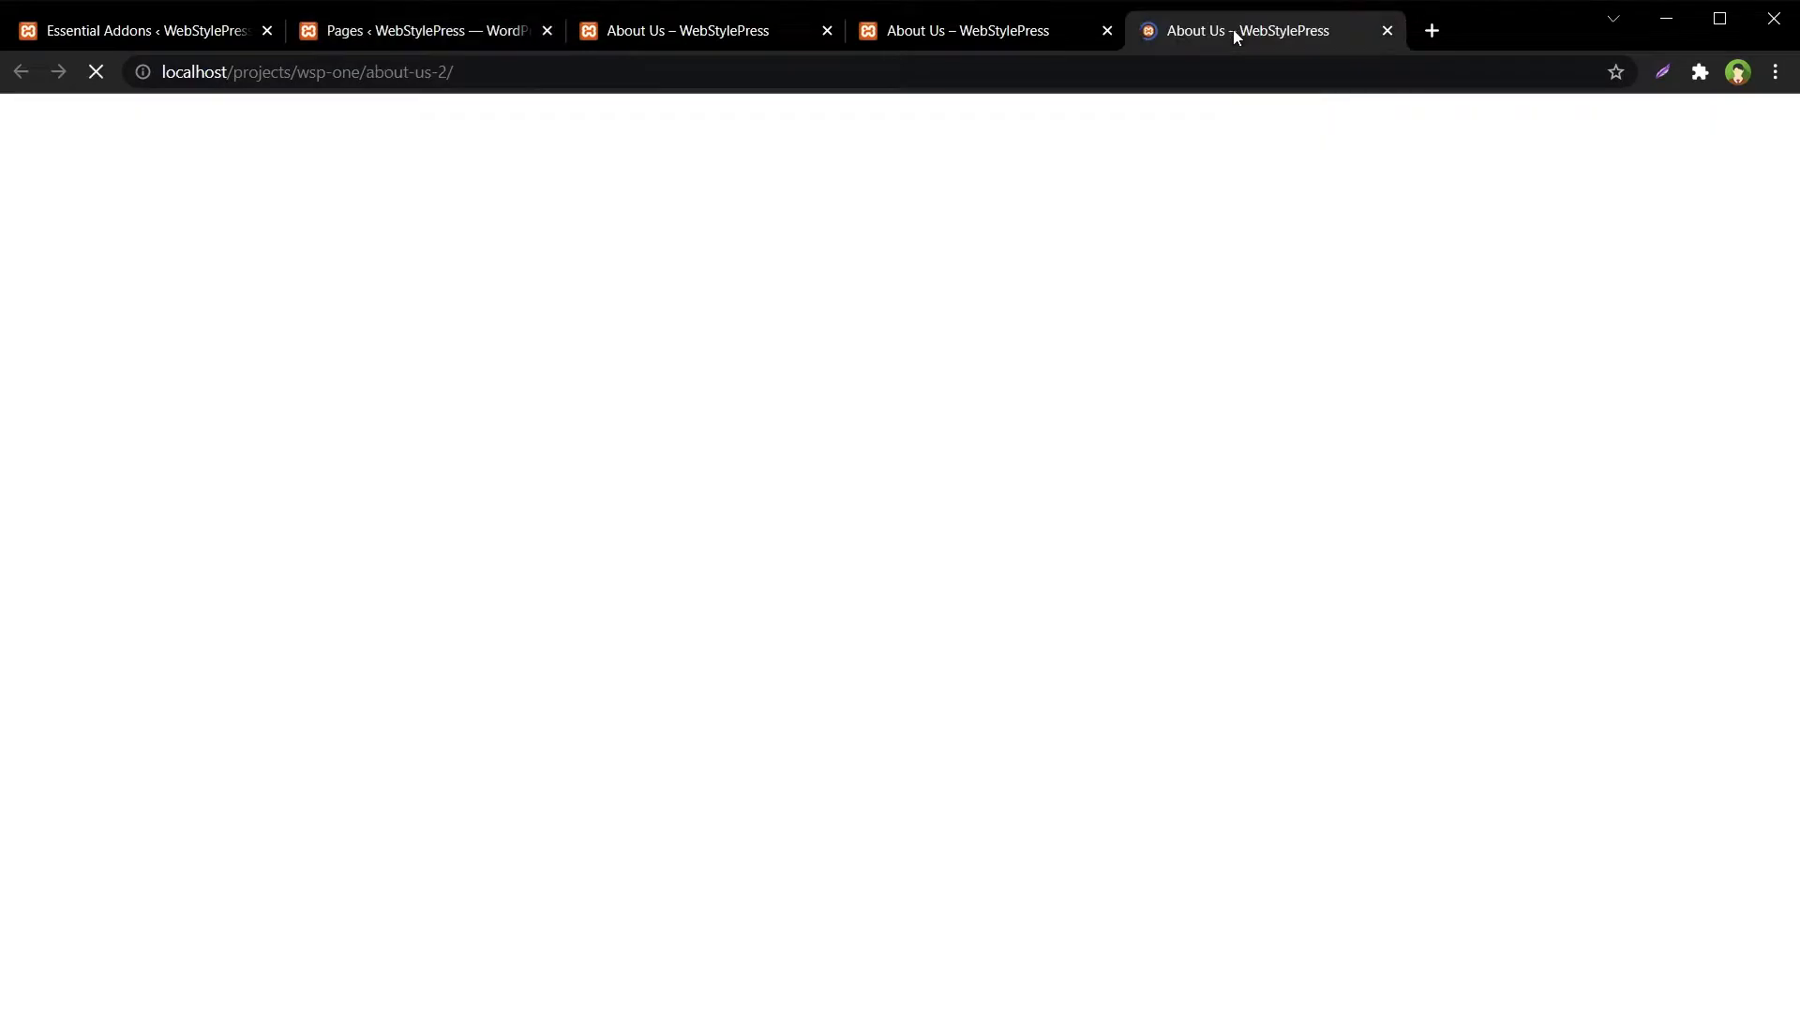
left_click(684, 136)
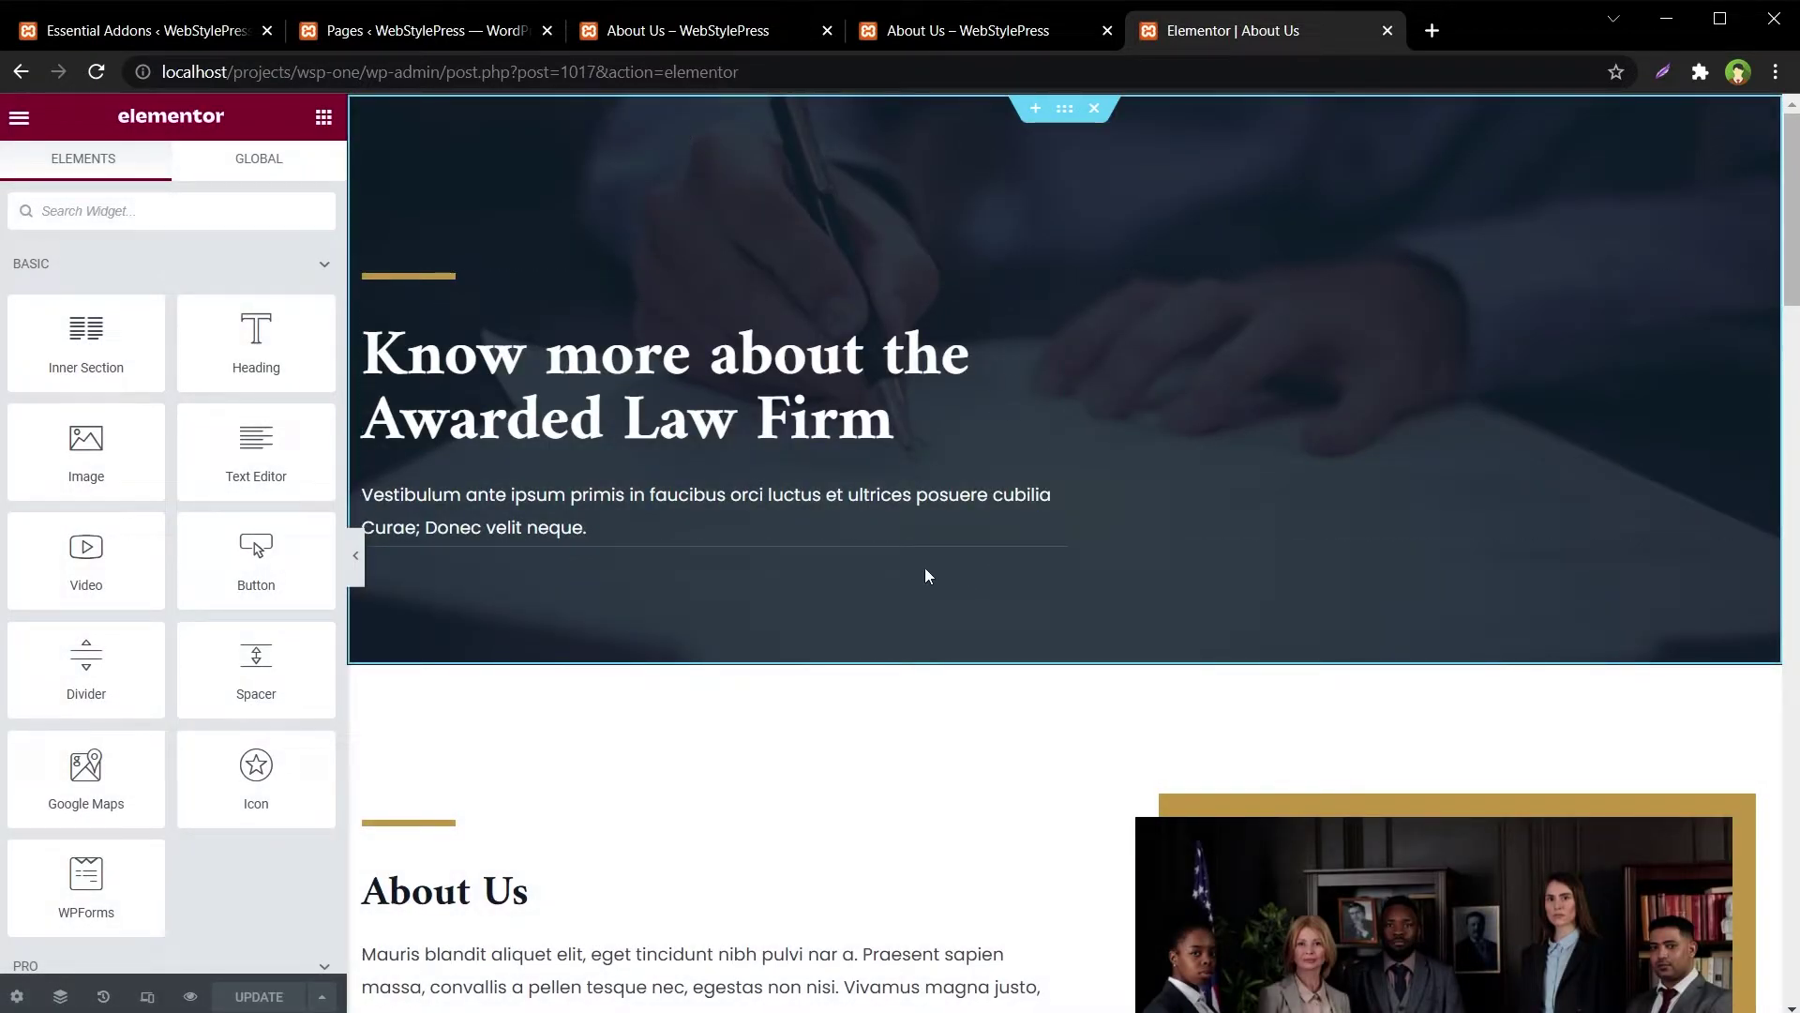
left_click(907, 414)
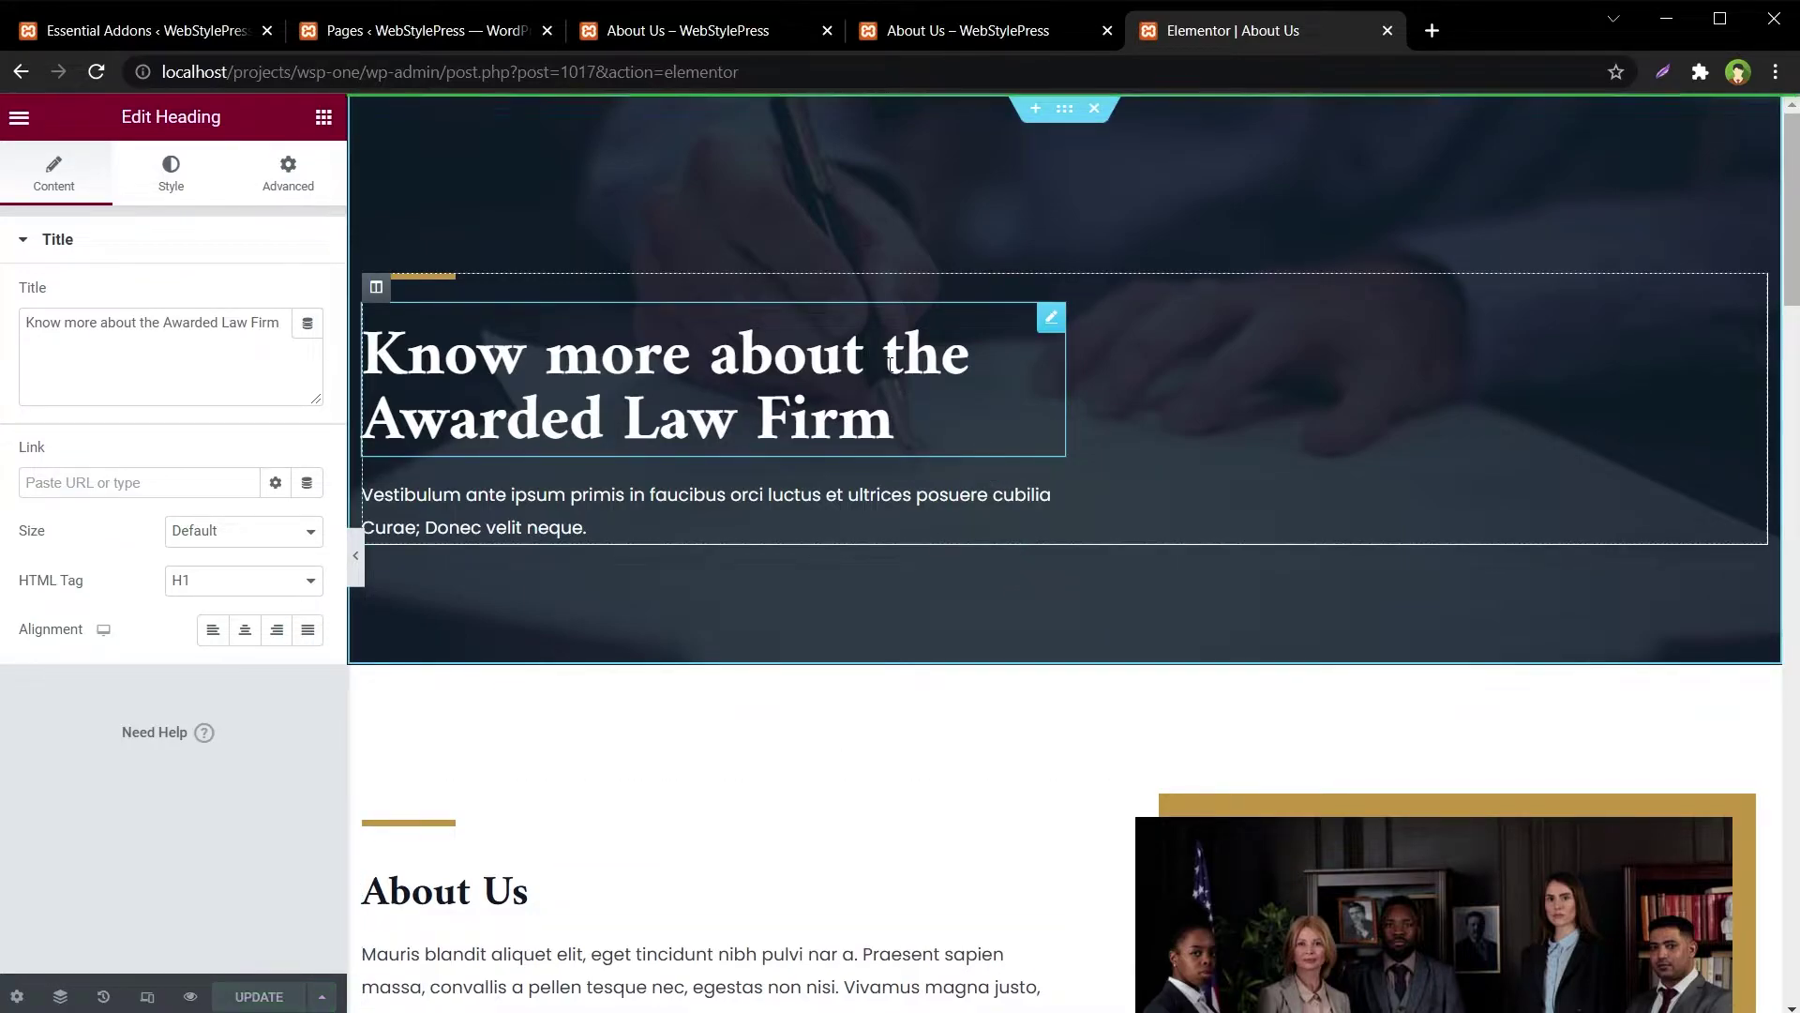
Reload the /about-us-2/ page and scroll through to confirm it matches the original
left_click(960, 36)
key("F5")
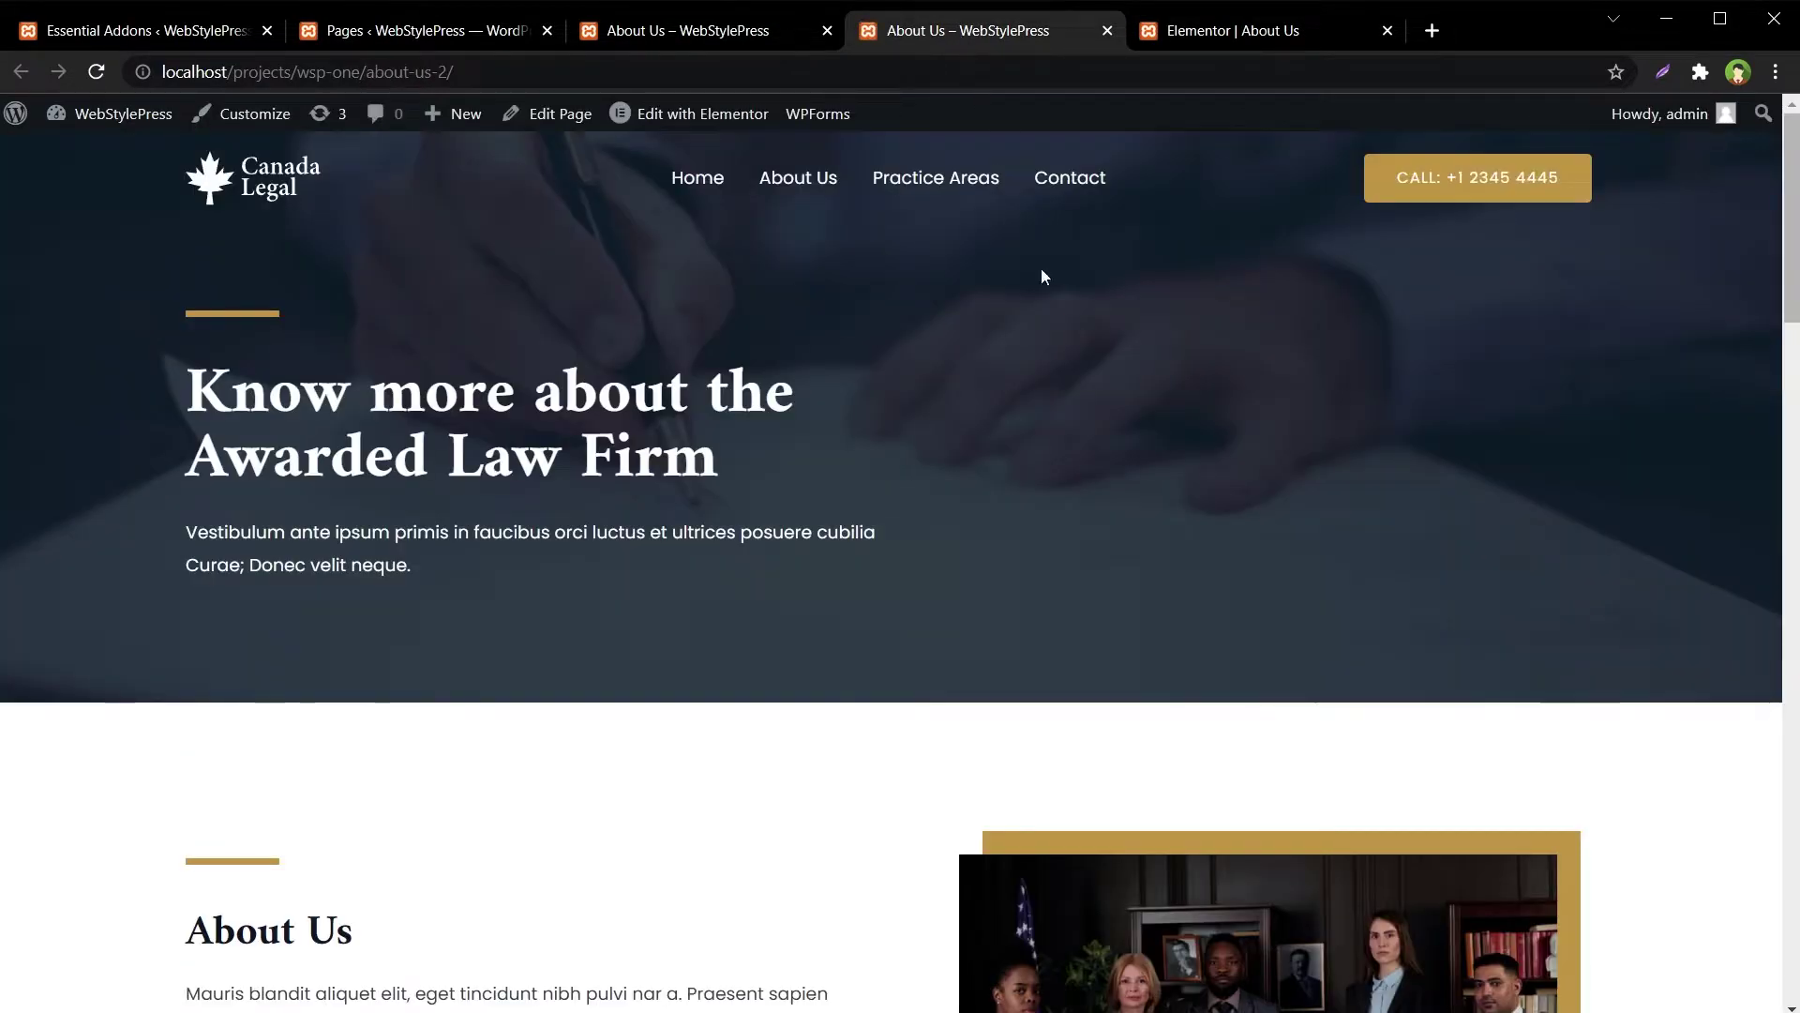
scroll(1093, 519, "down", 5)
scroll(1093, 520, "down", 20)
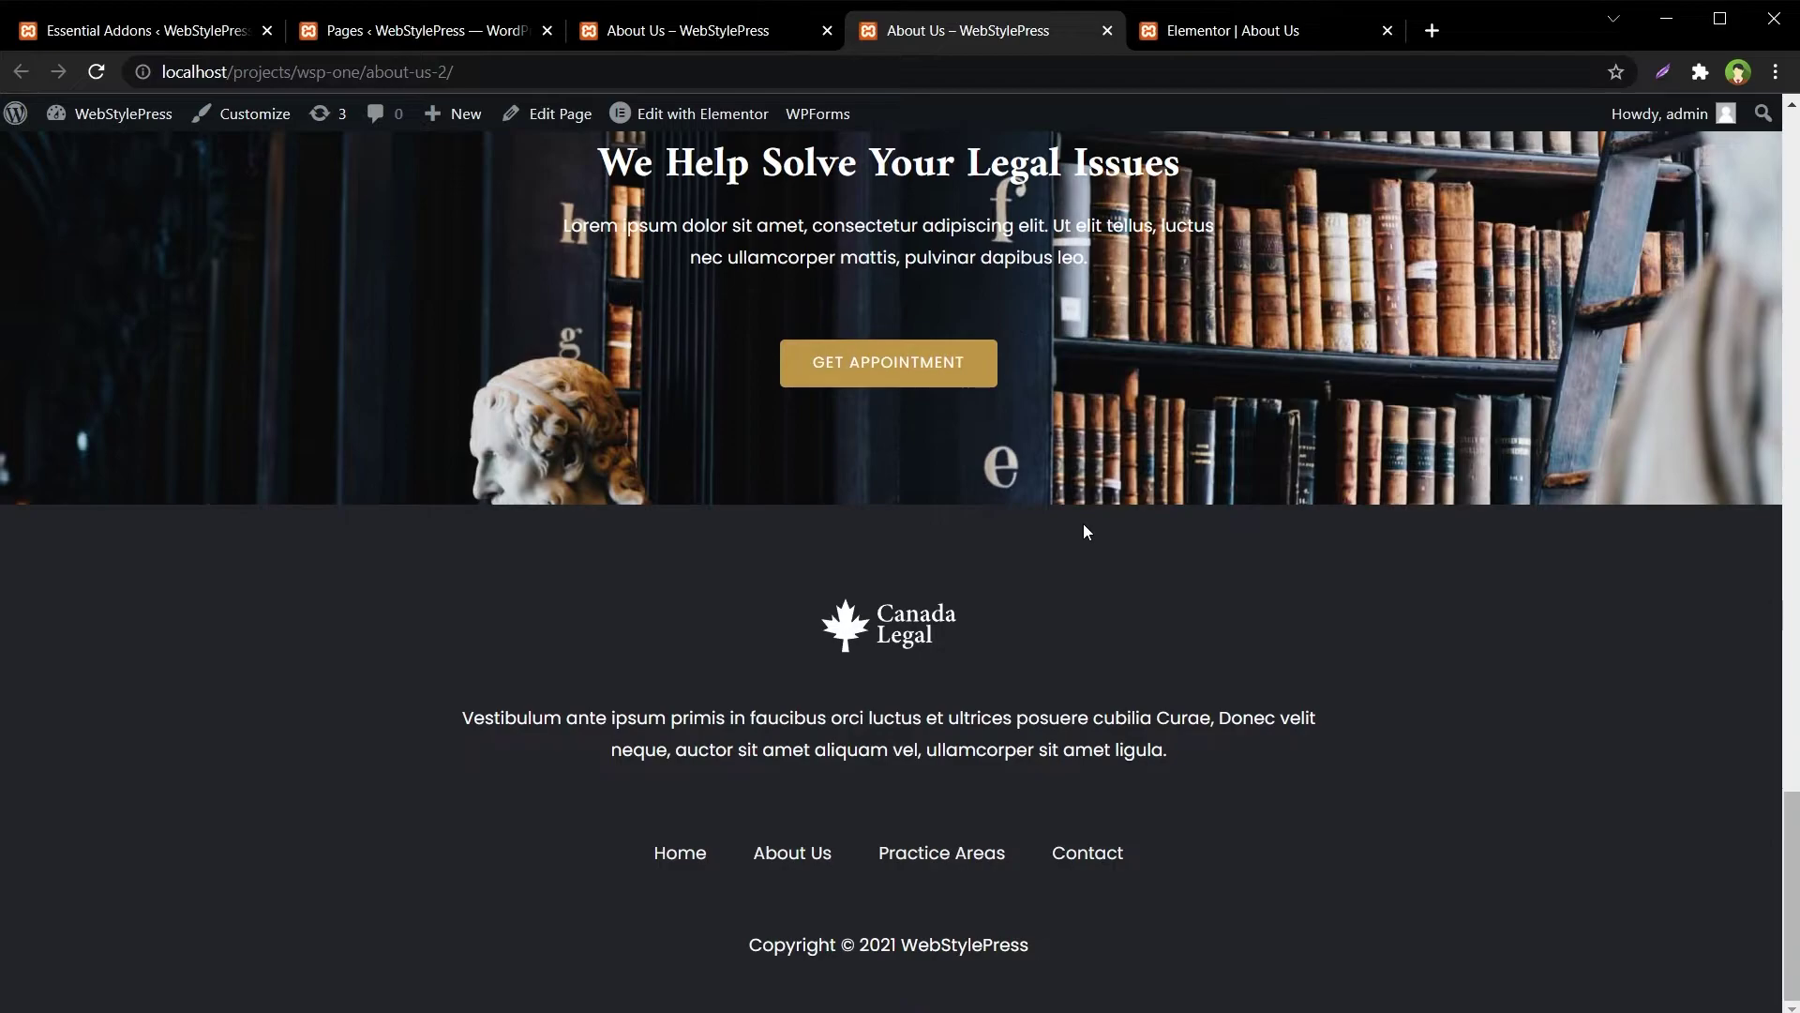
scroll(1083, 523, "up", 9)
scroll(1086, 532, "up", 20)
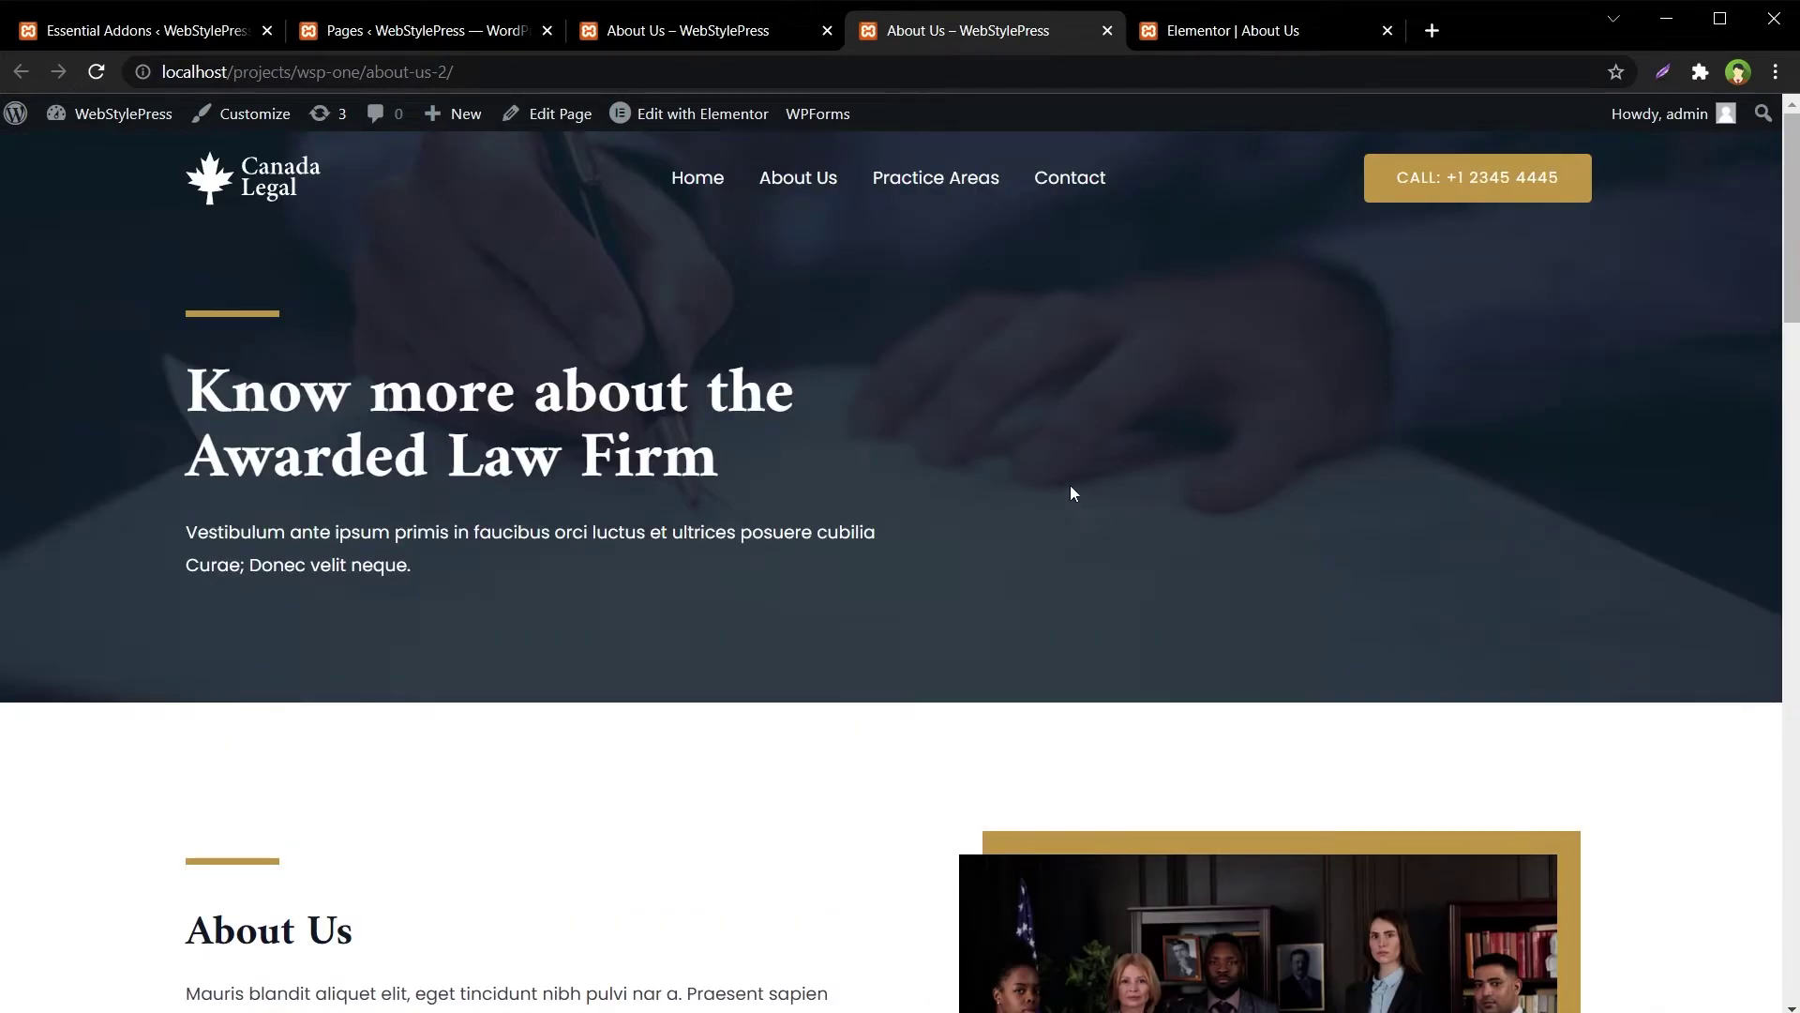
Close the Elementor editor, the copy's page, and the original About Us tabs
left_click(1195, 34)
left_click(1386, 31)
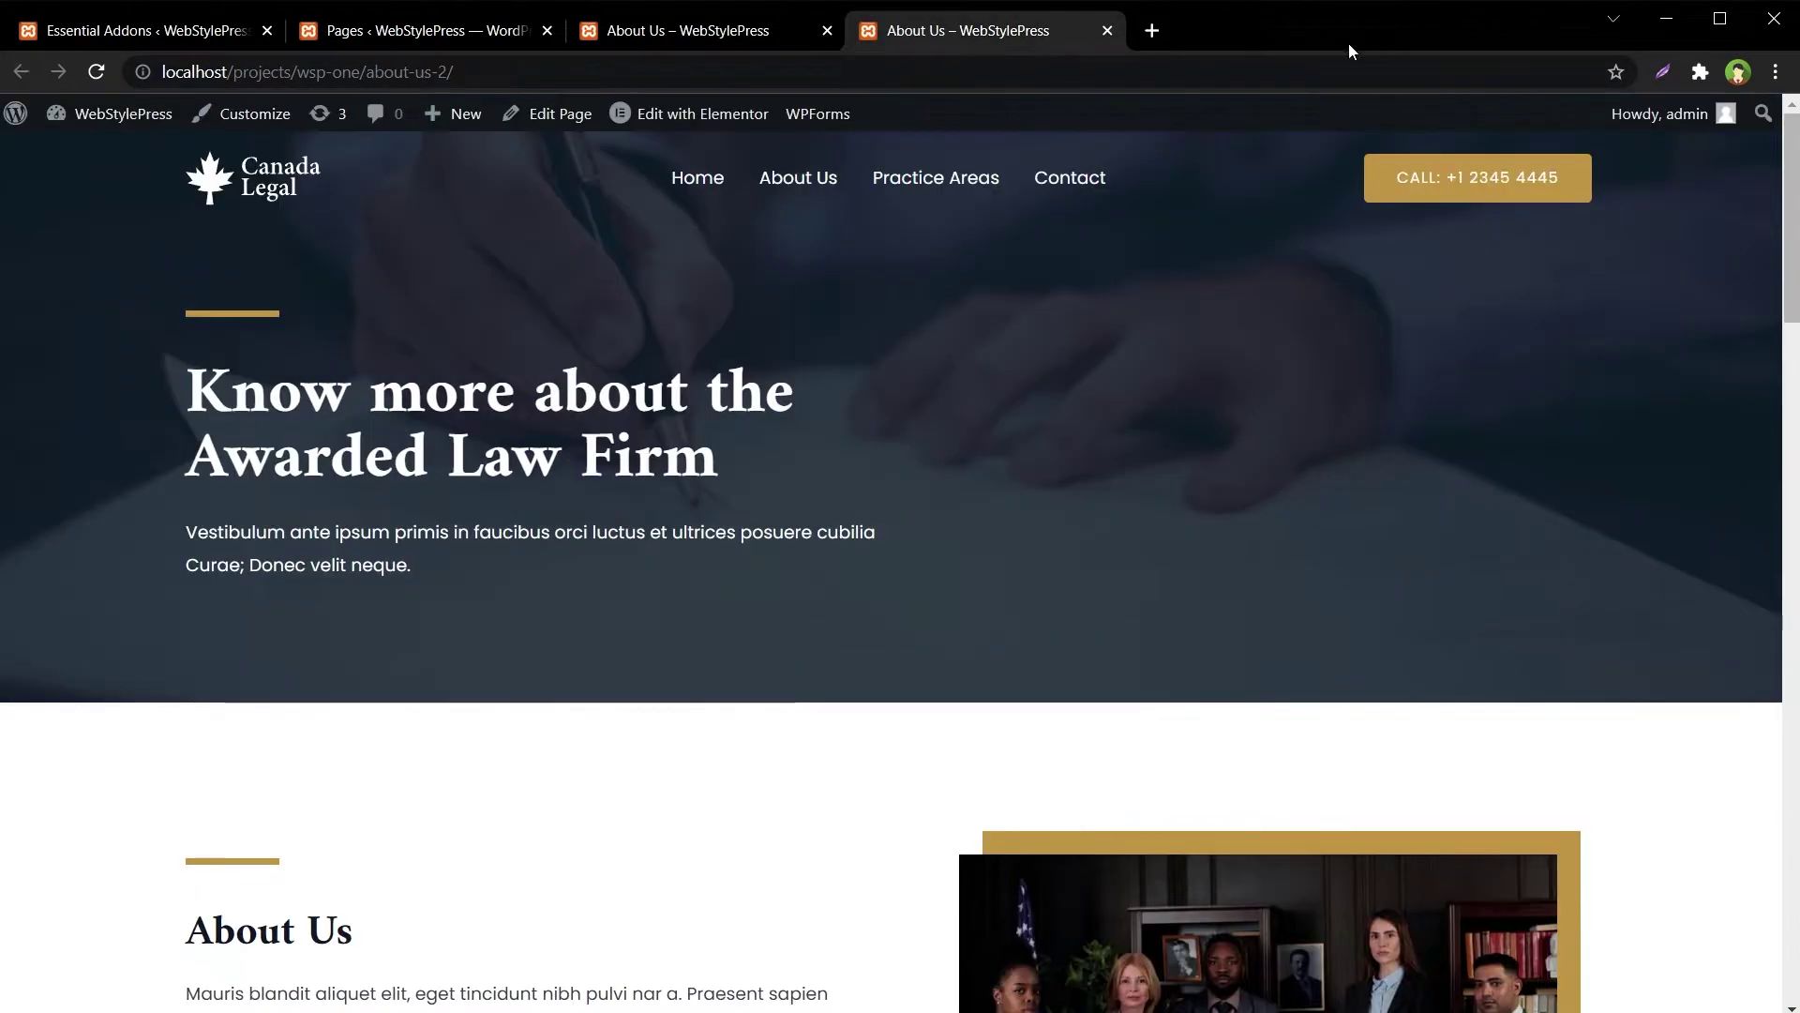
left_click(1107, 31)
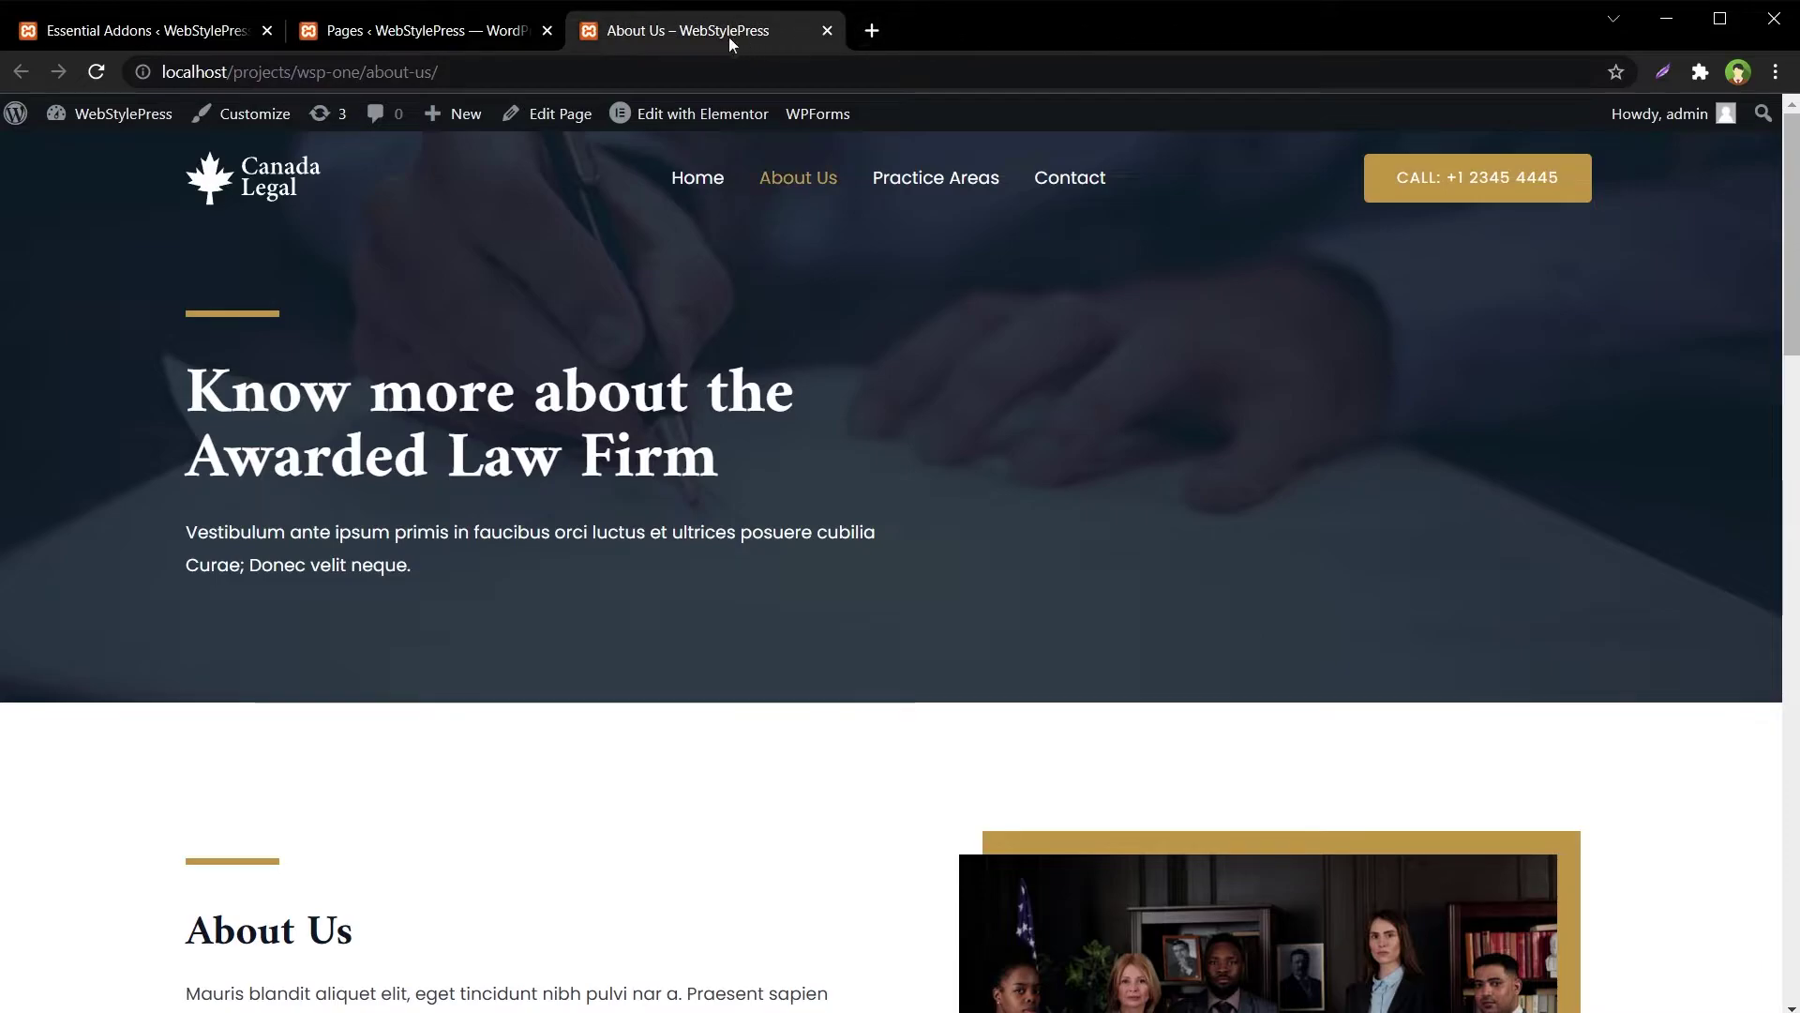
left_click(827, 31)
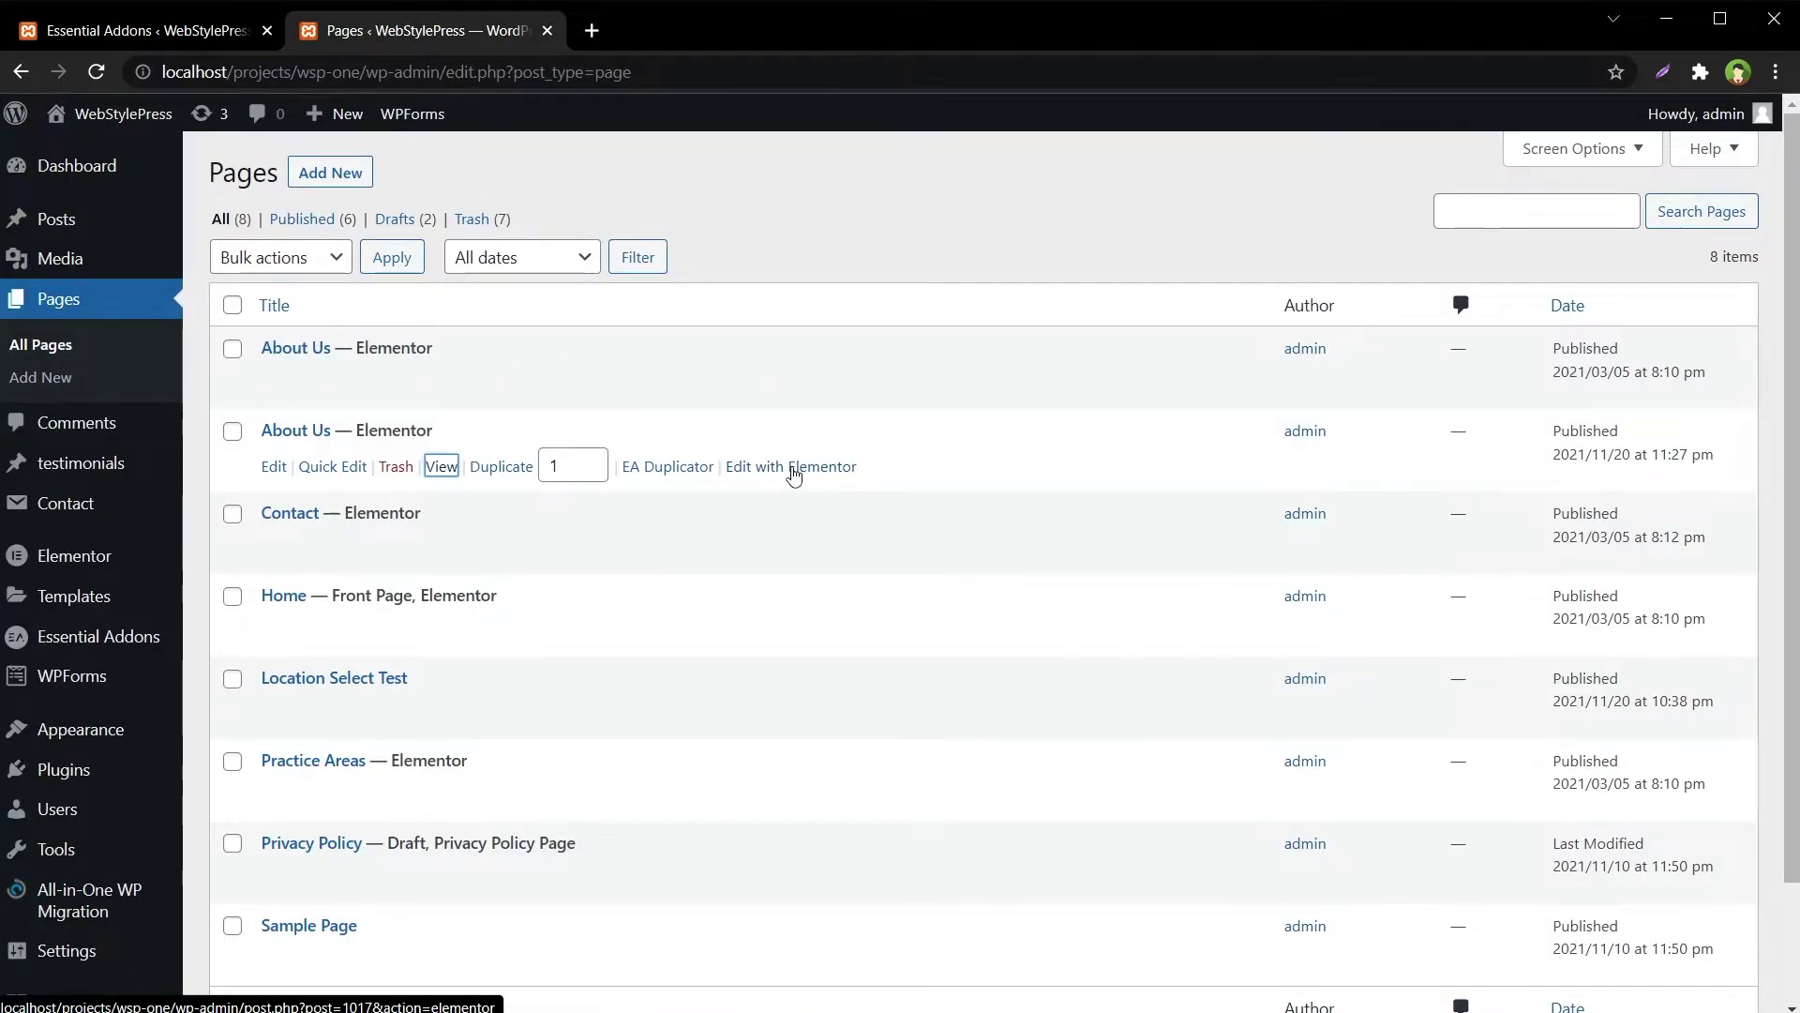
Trash the copy, re-duplicate About Us with EA Duplicator, and open the new draft in Elementor
left_click(396, 476)
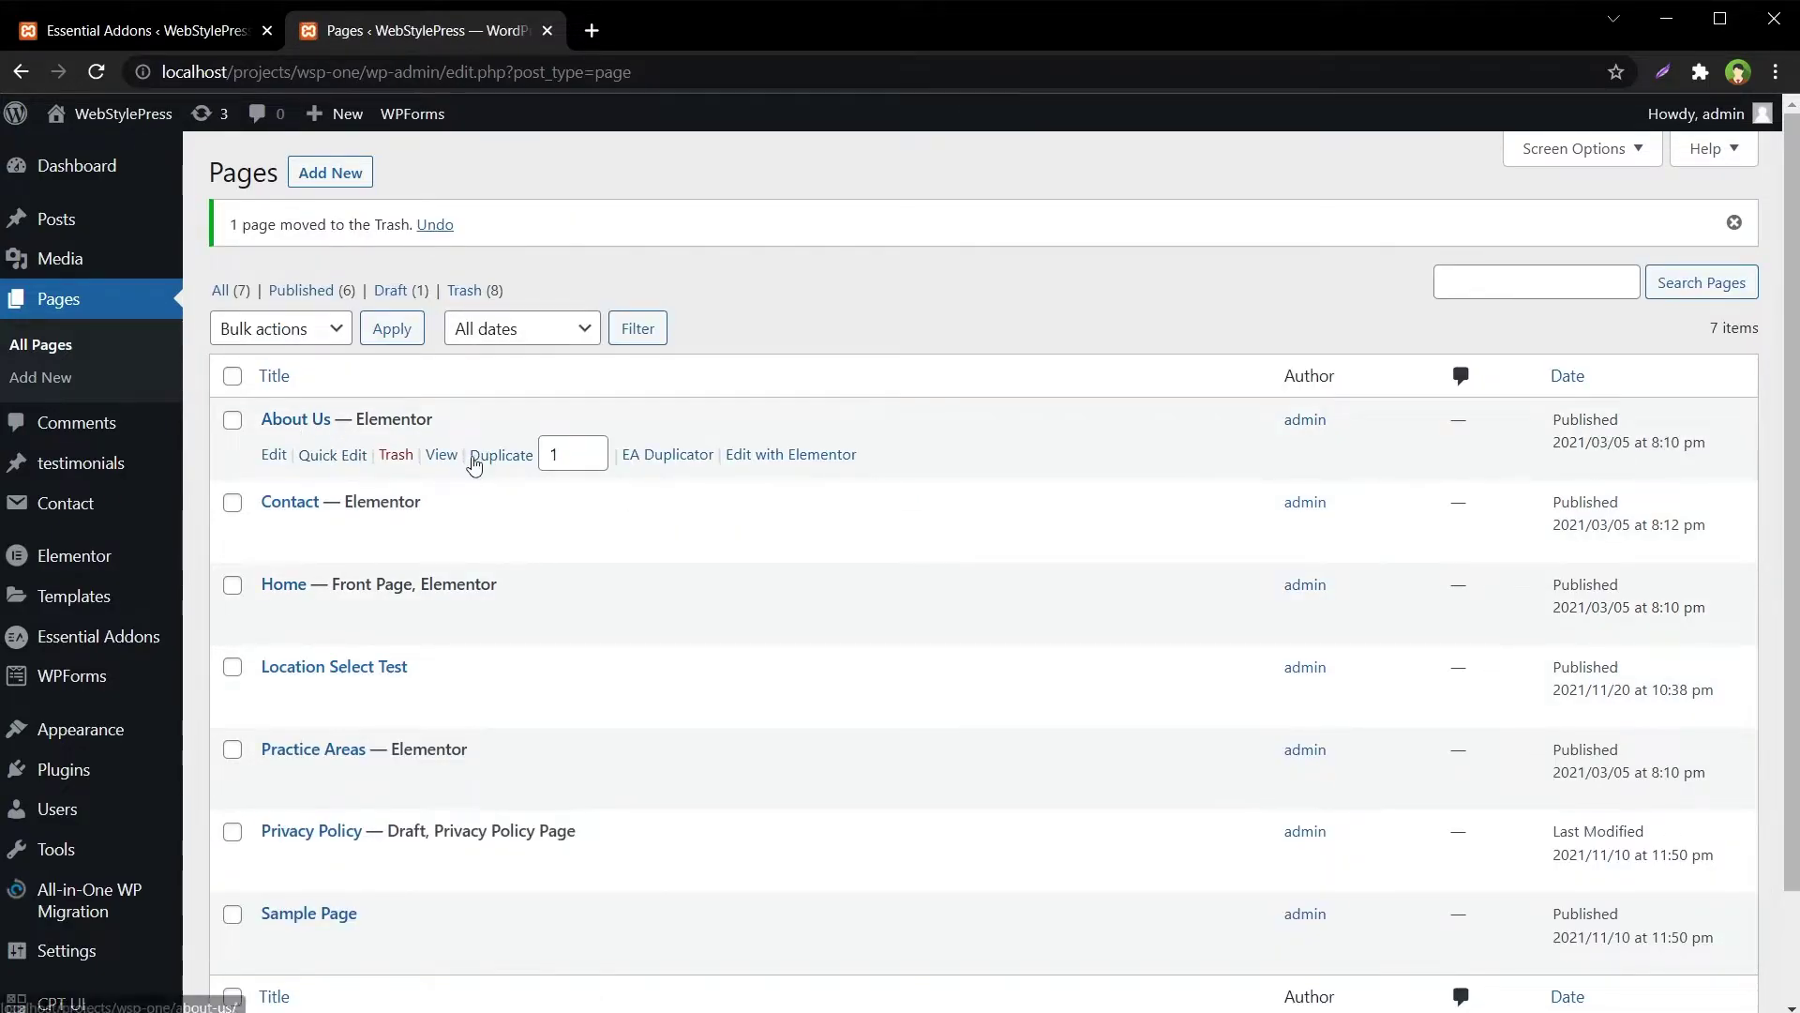
left_click(674, 463)
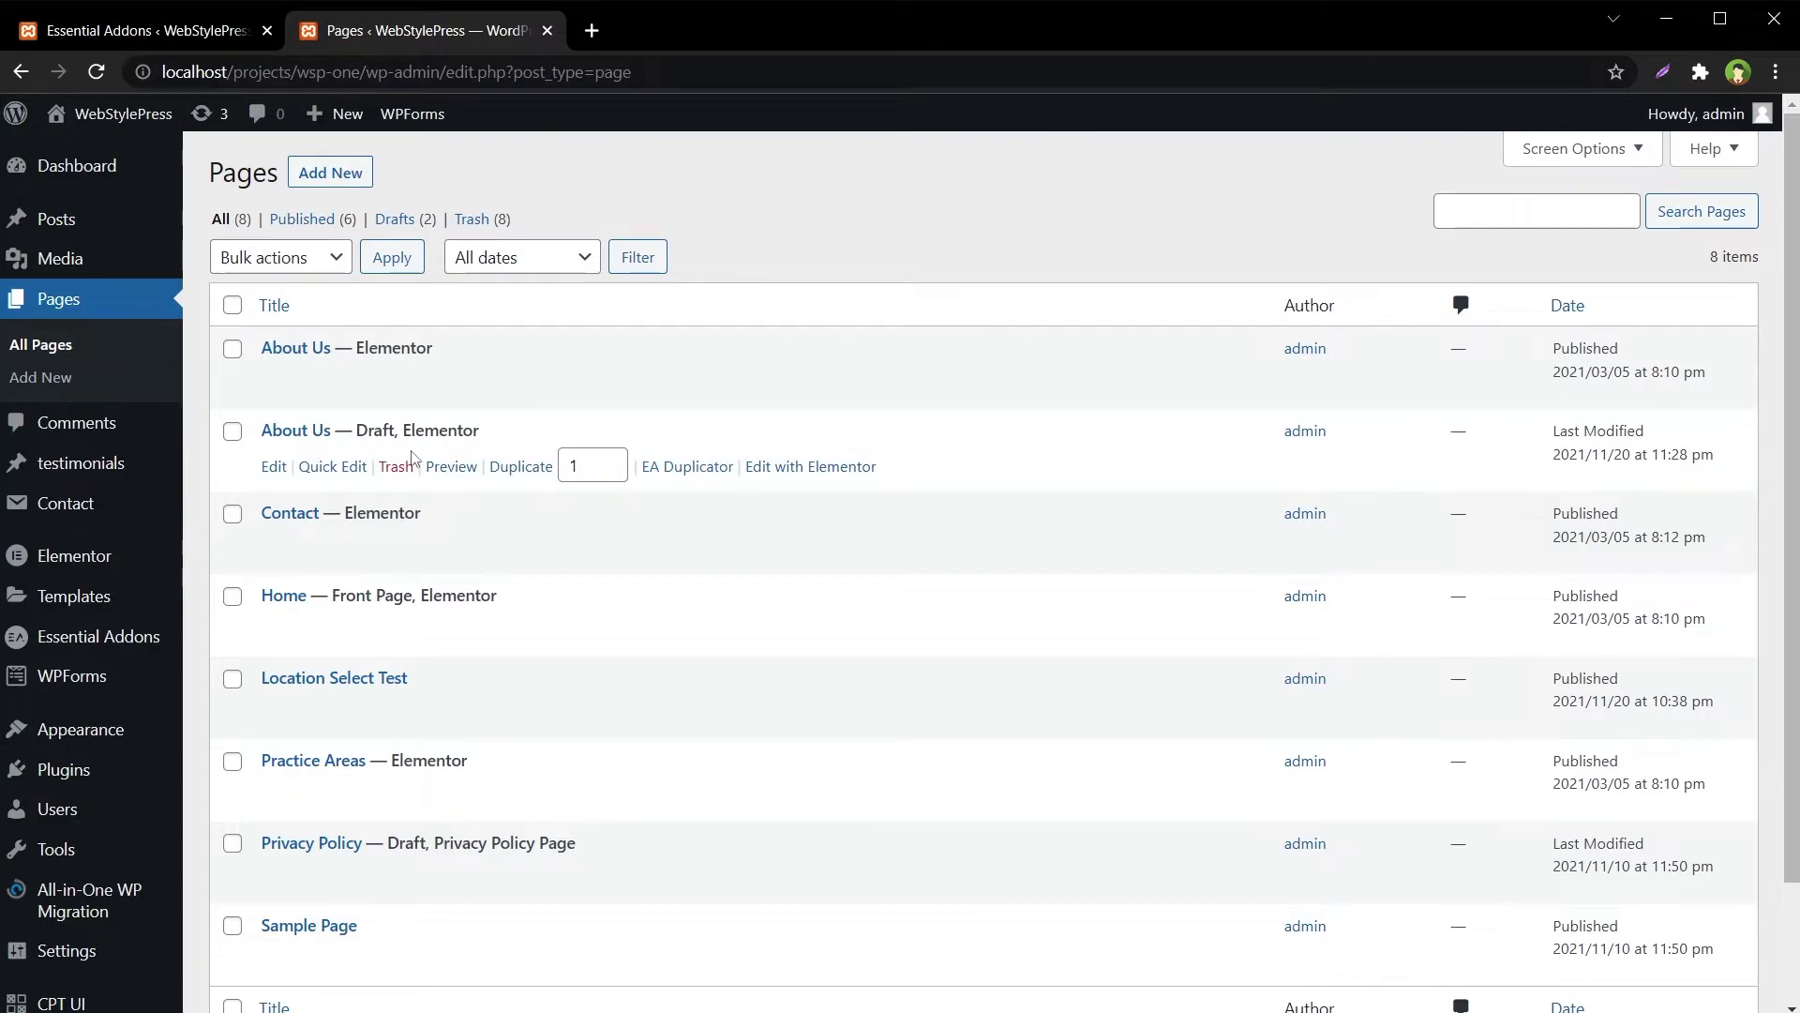
middle_click(823, 476)
Publish the About Us copy in Elementor and view it live via Have a Look
left_click(645, 37)
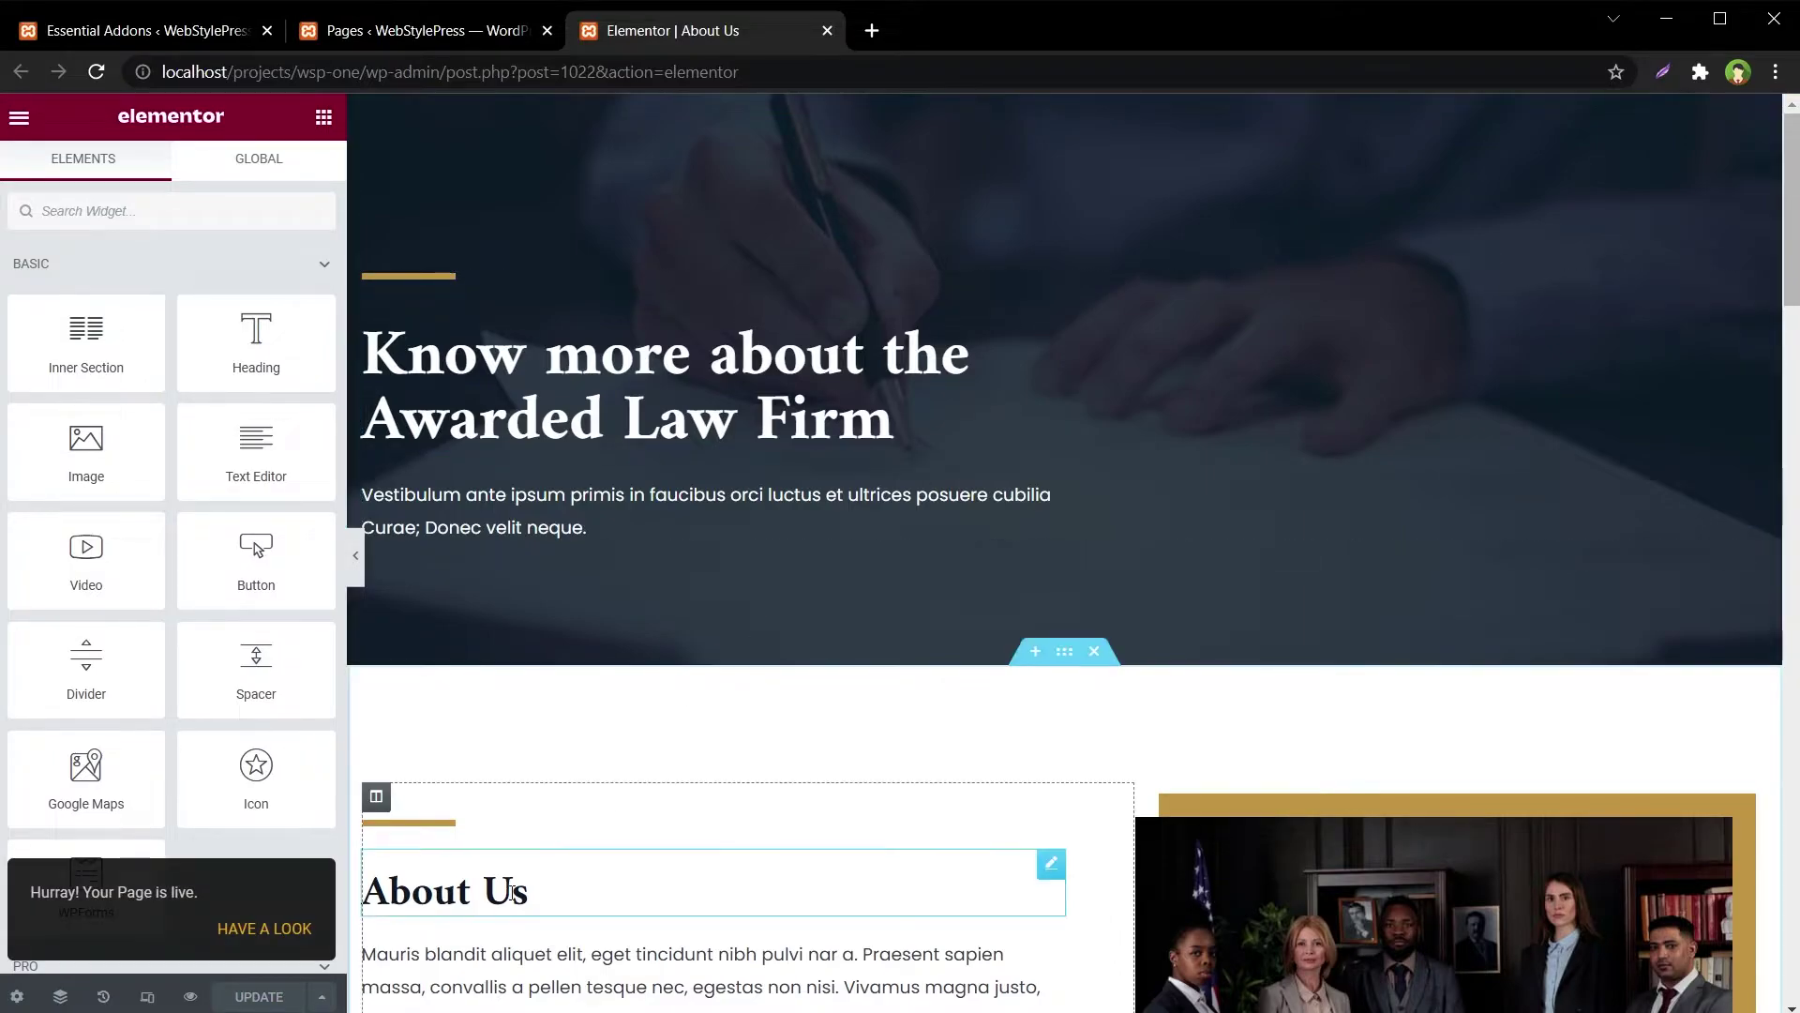
left_click(267, 928)
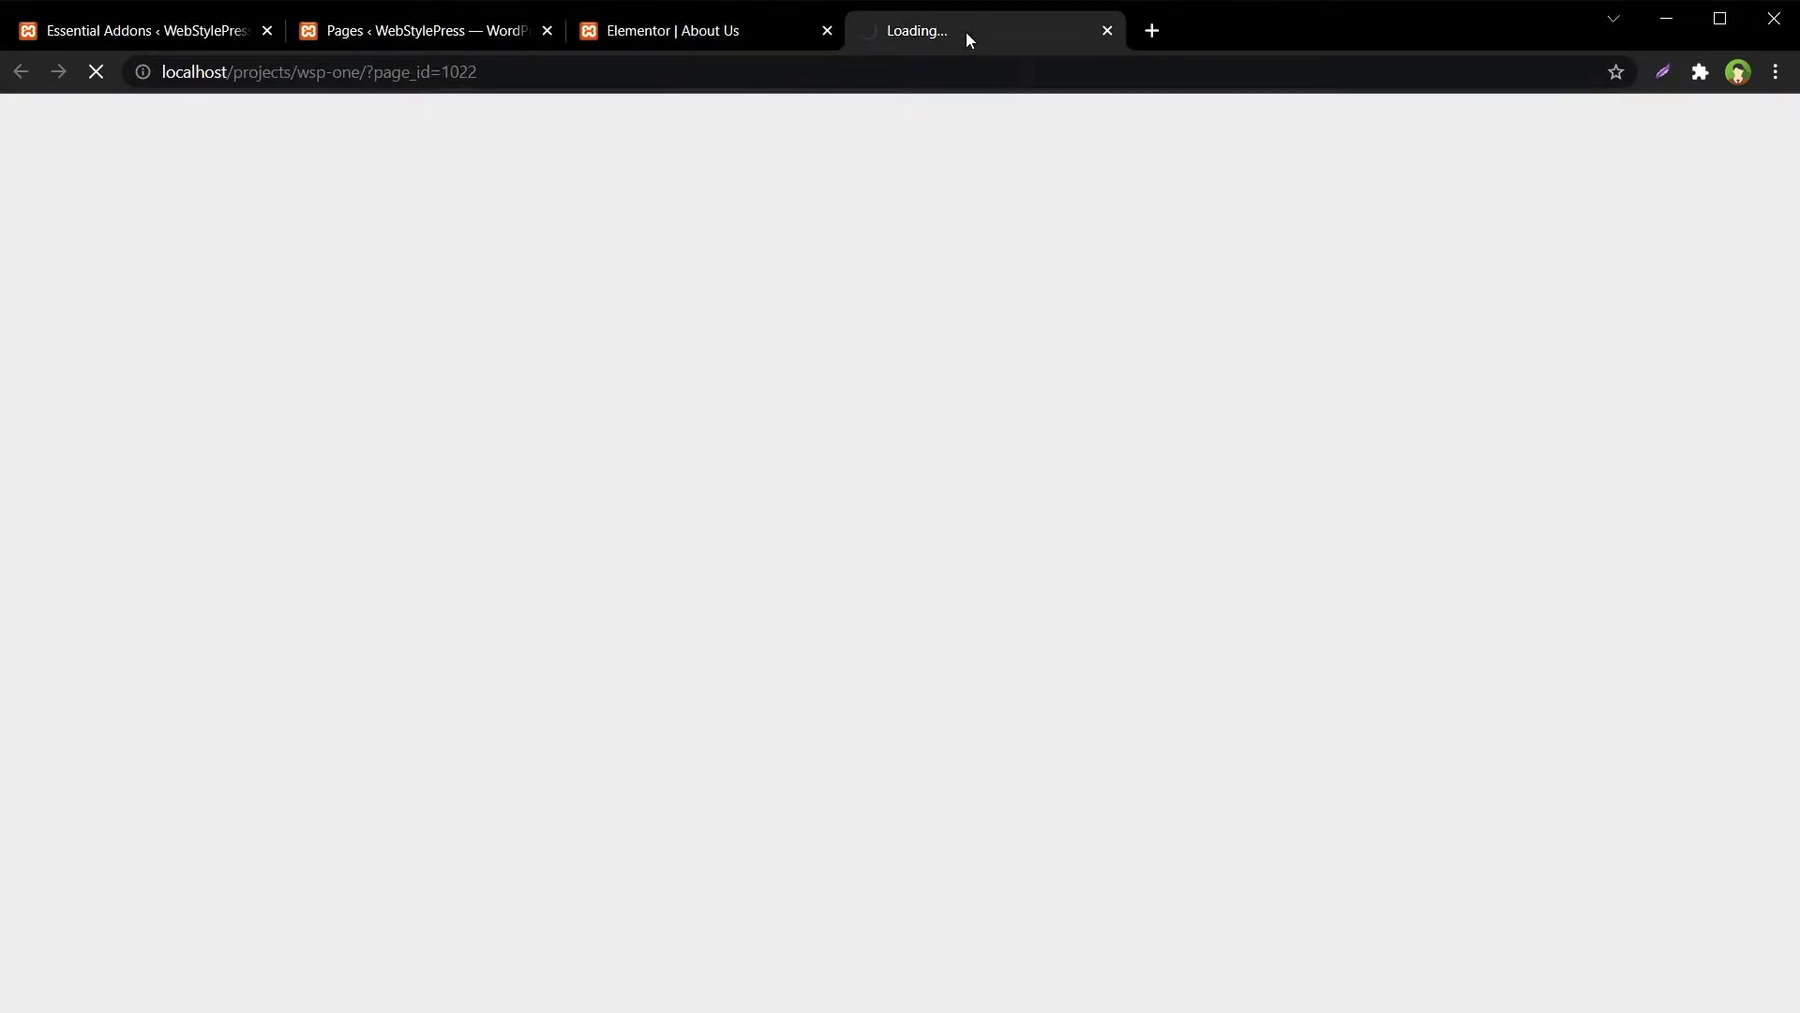
scroll(947, 661, "down", 20)
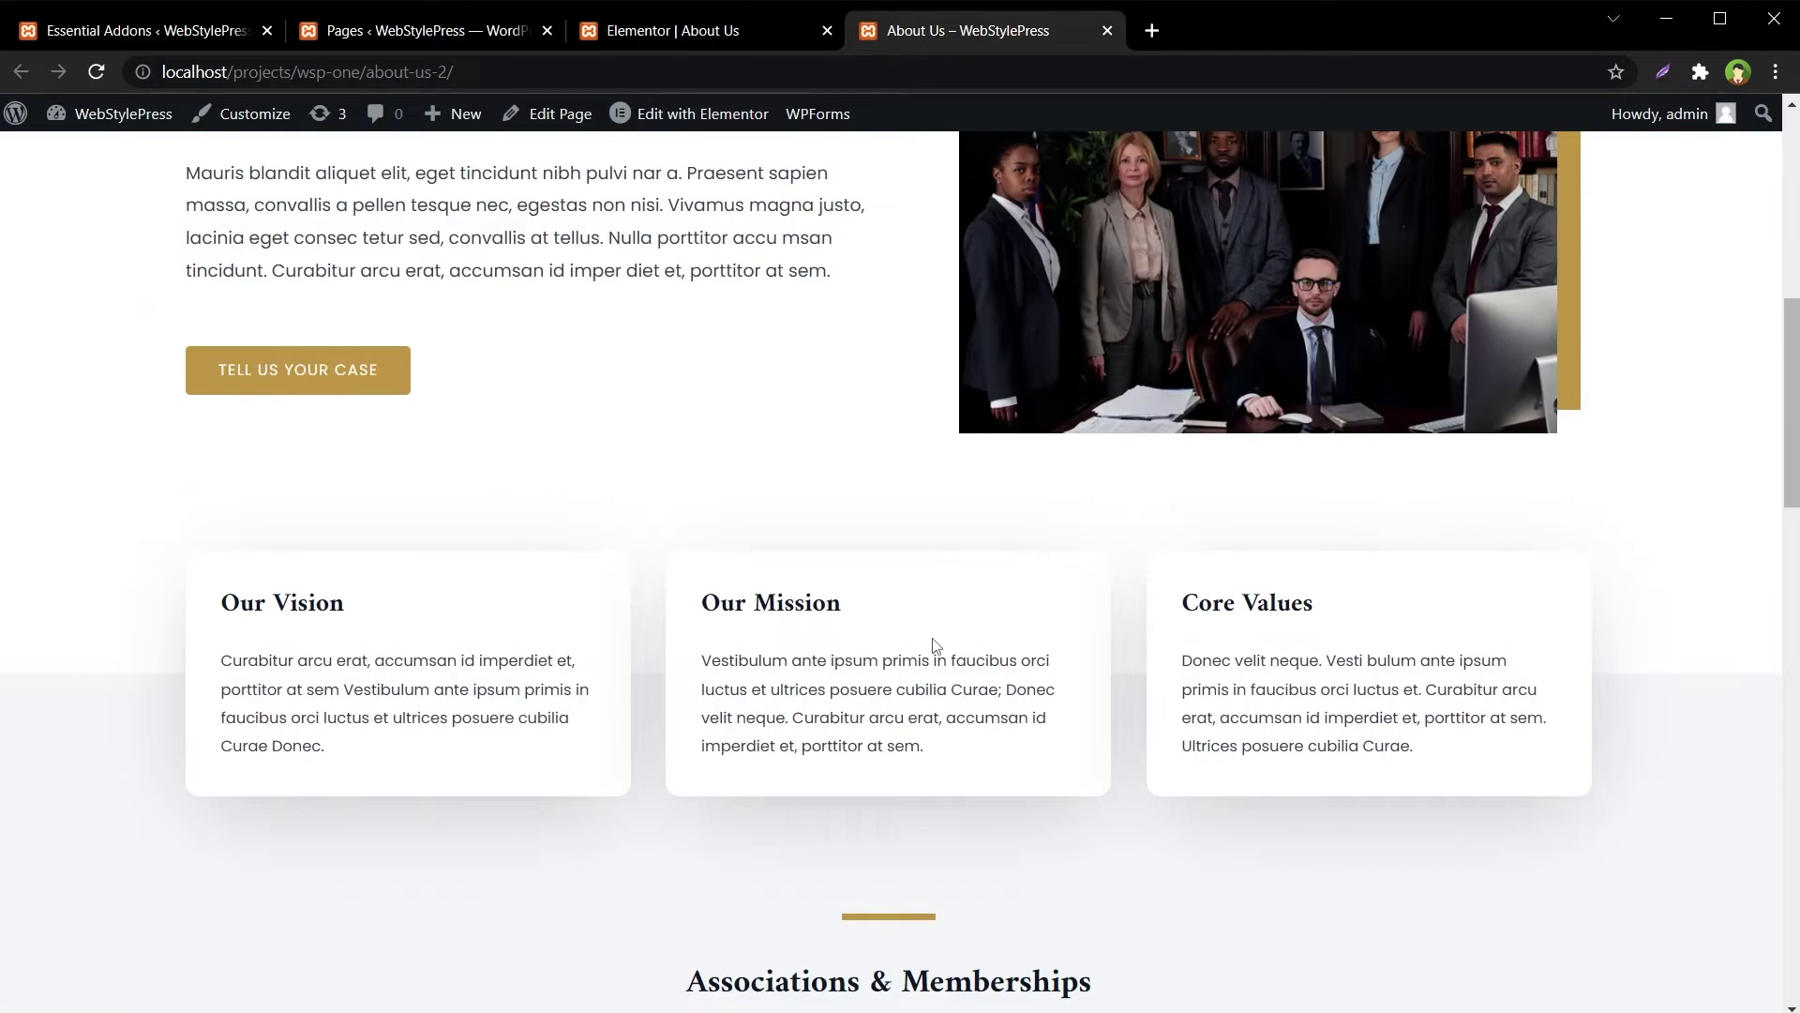
scroll(928, 661, "up", 20)
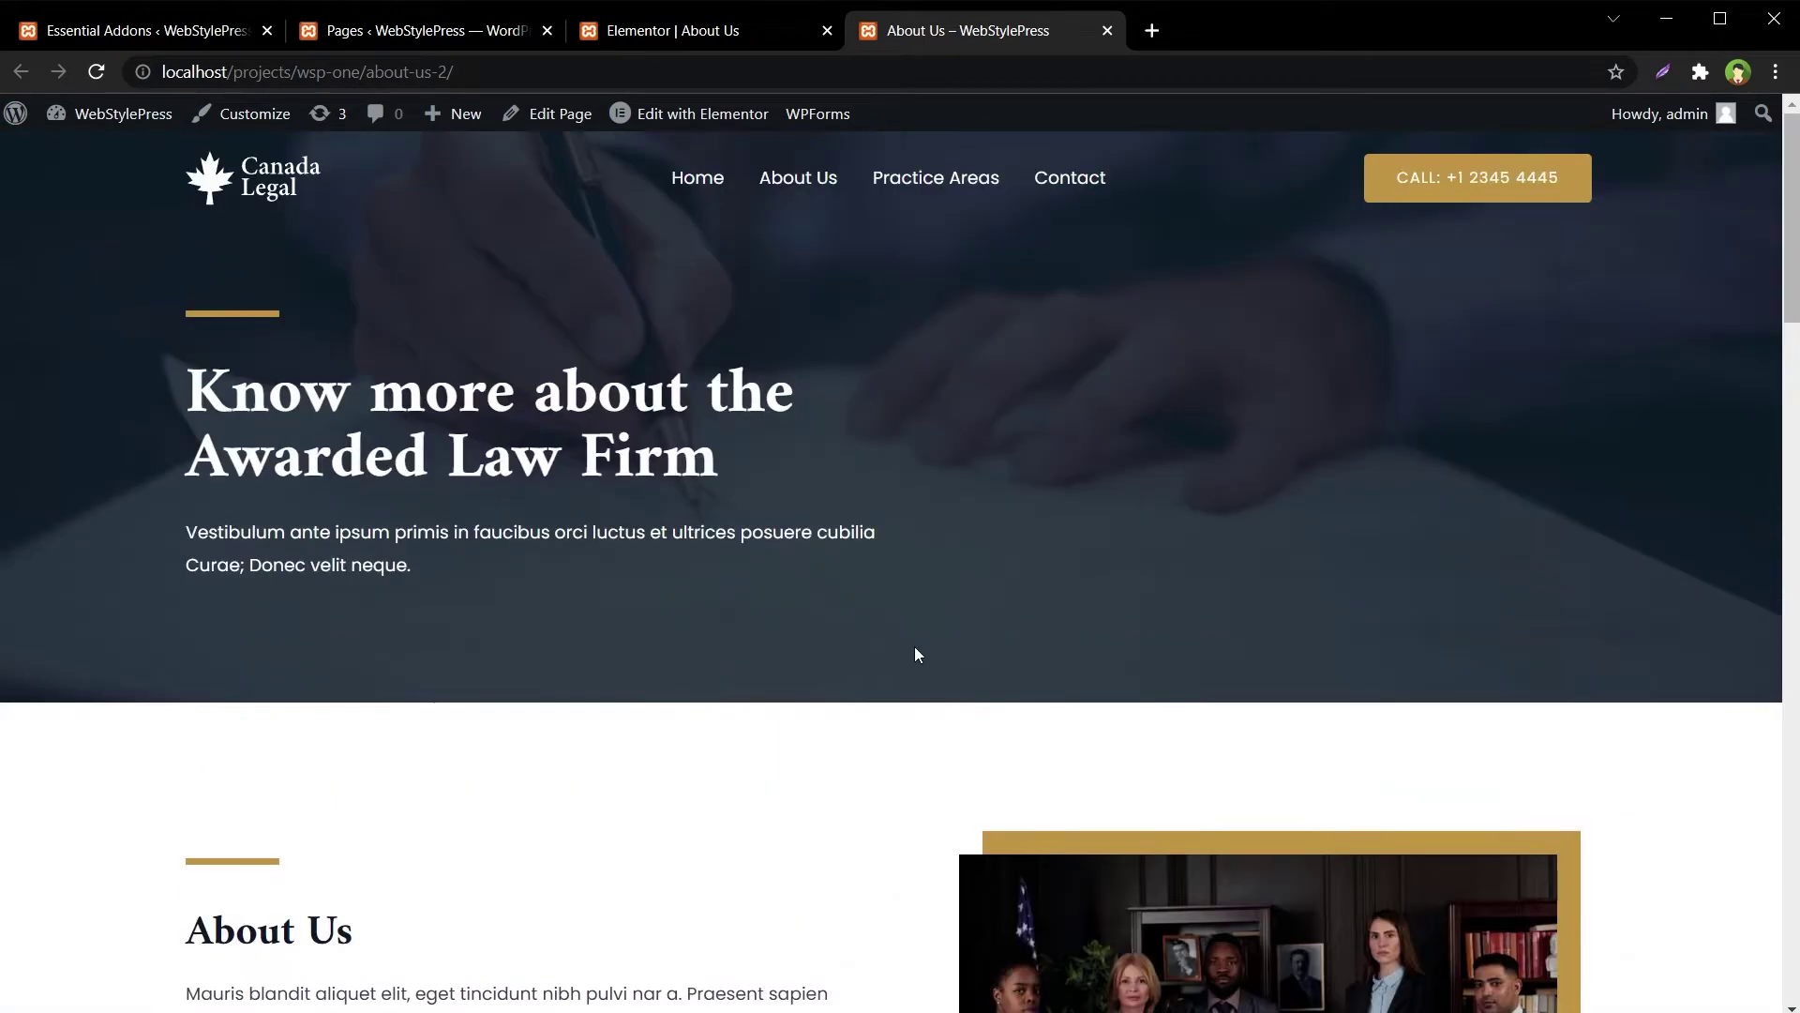
Close the editor and live page tabs and reload Pages, showing Published (7) and Draft (1)
left_click(761, 28)
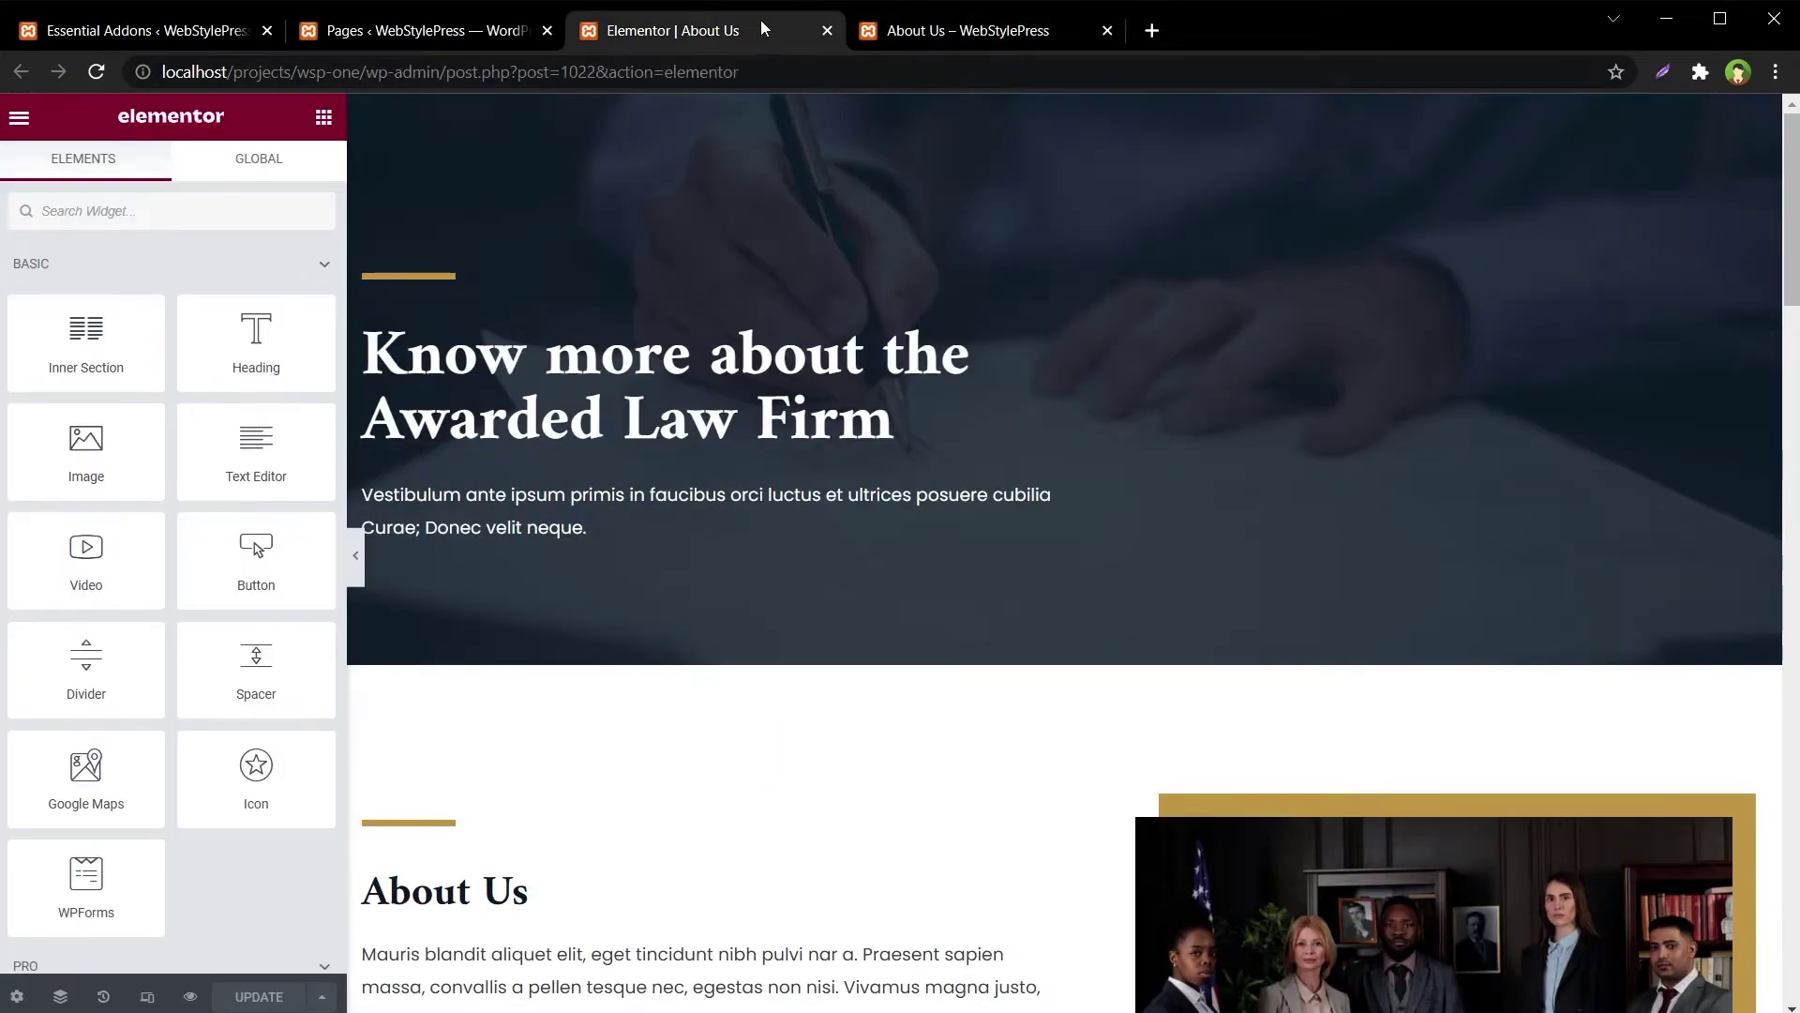
left_click(824, 31)
left_click(471, 27)
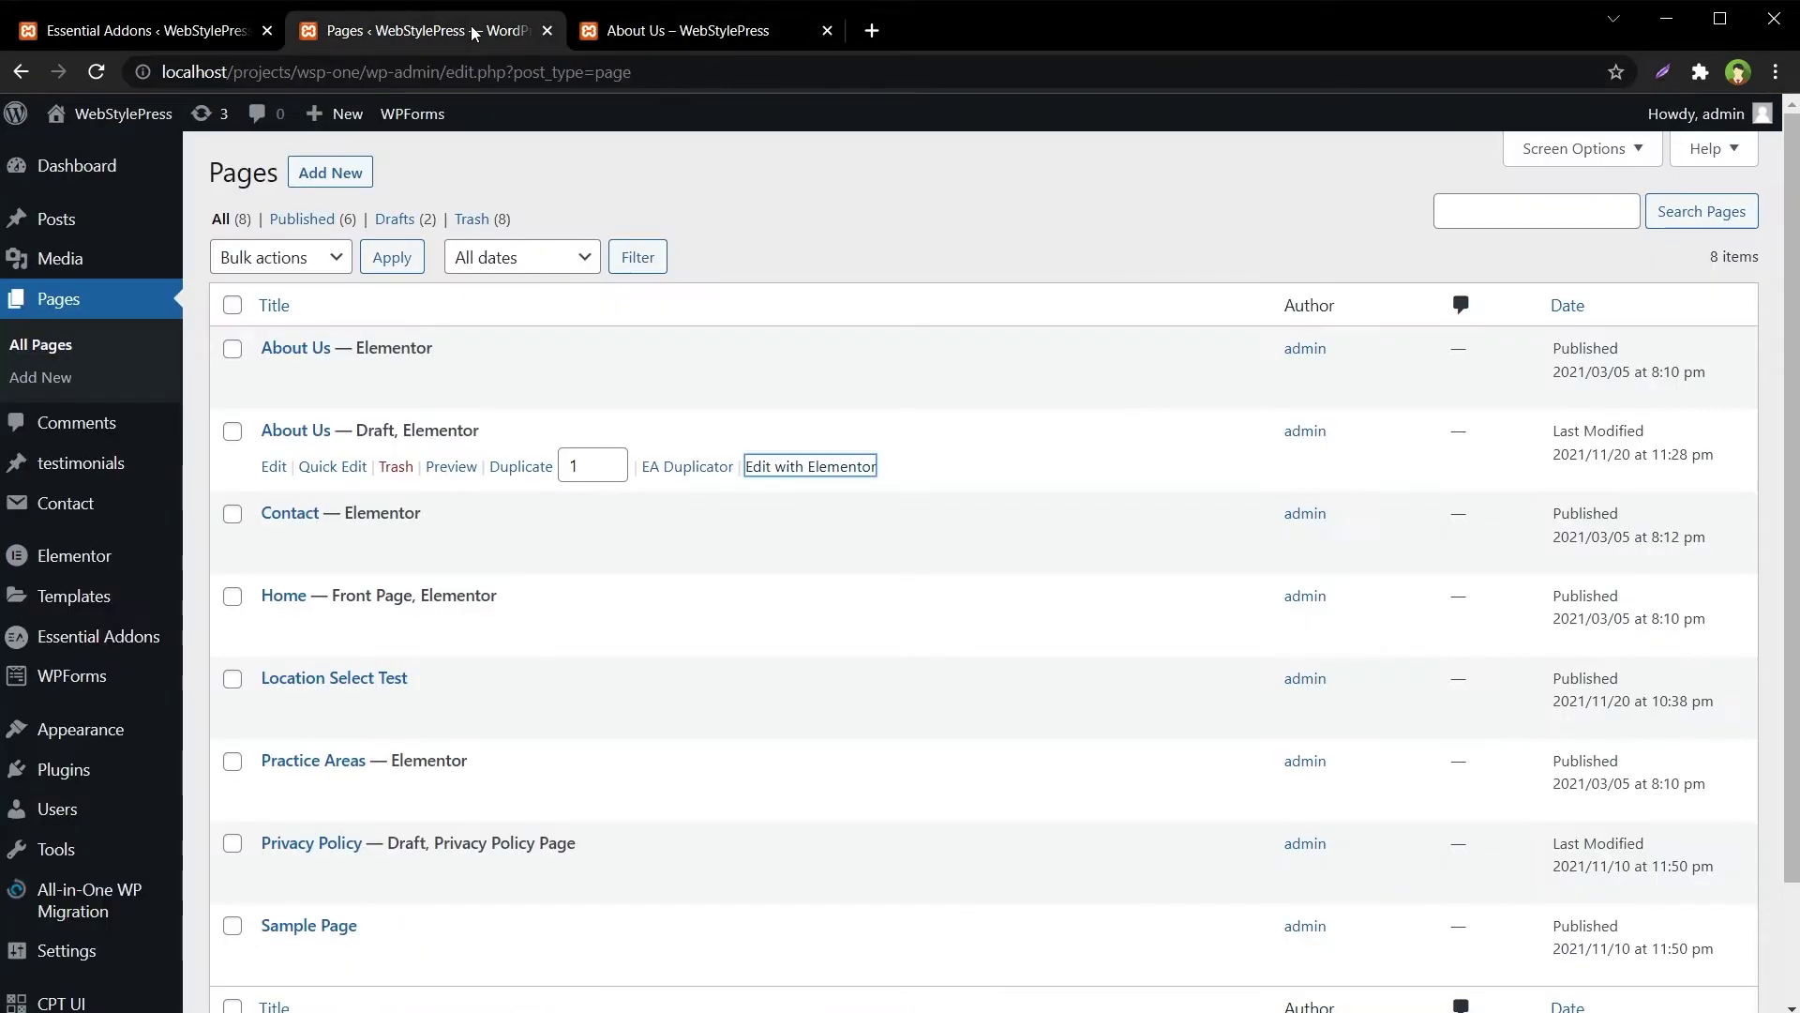
key("F5")
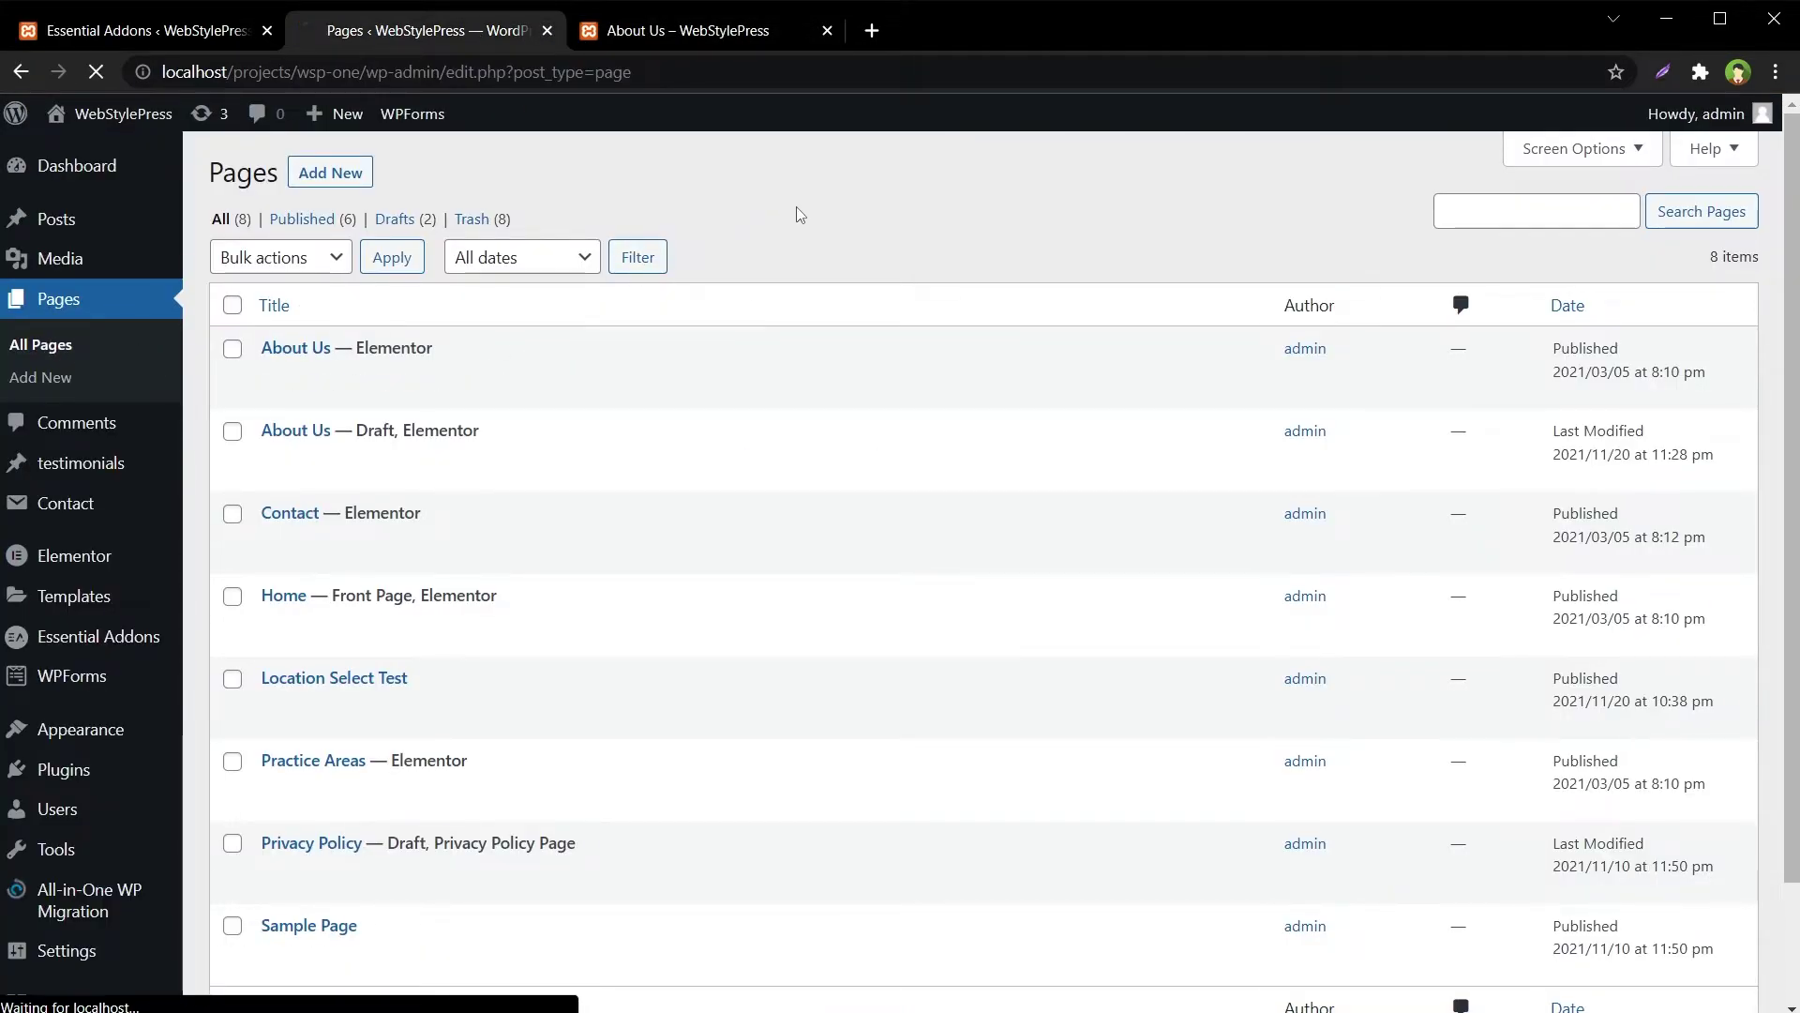
left_click(695, 45)
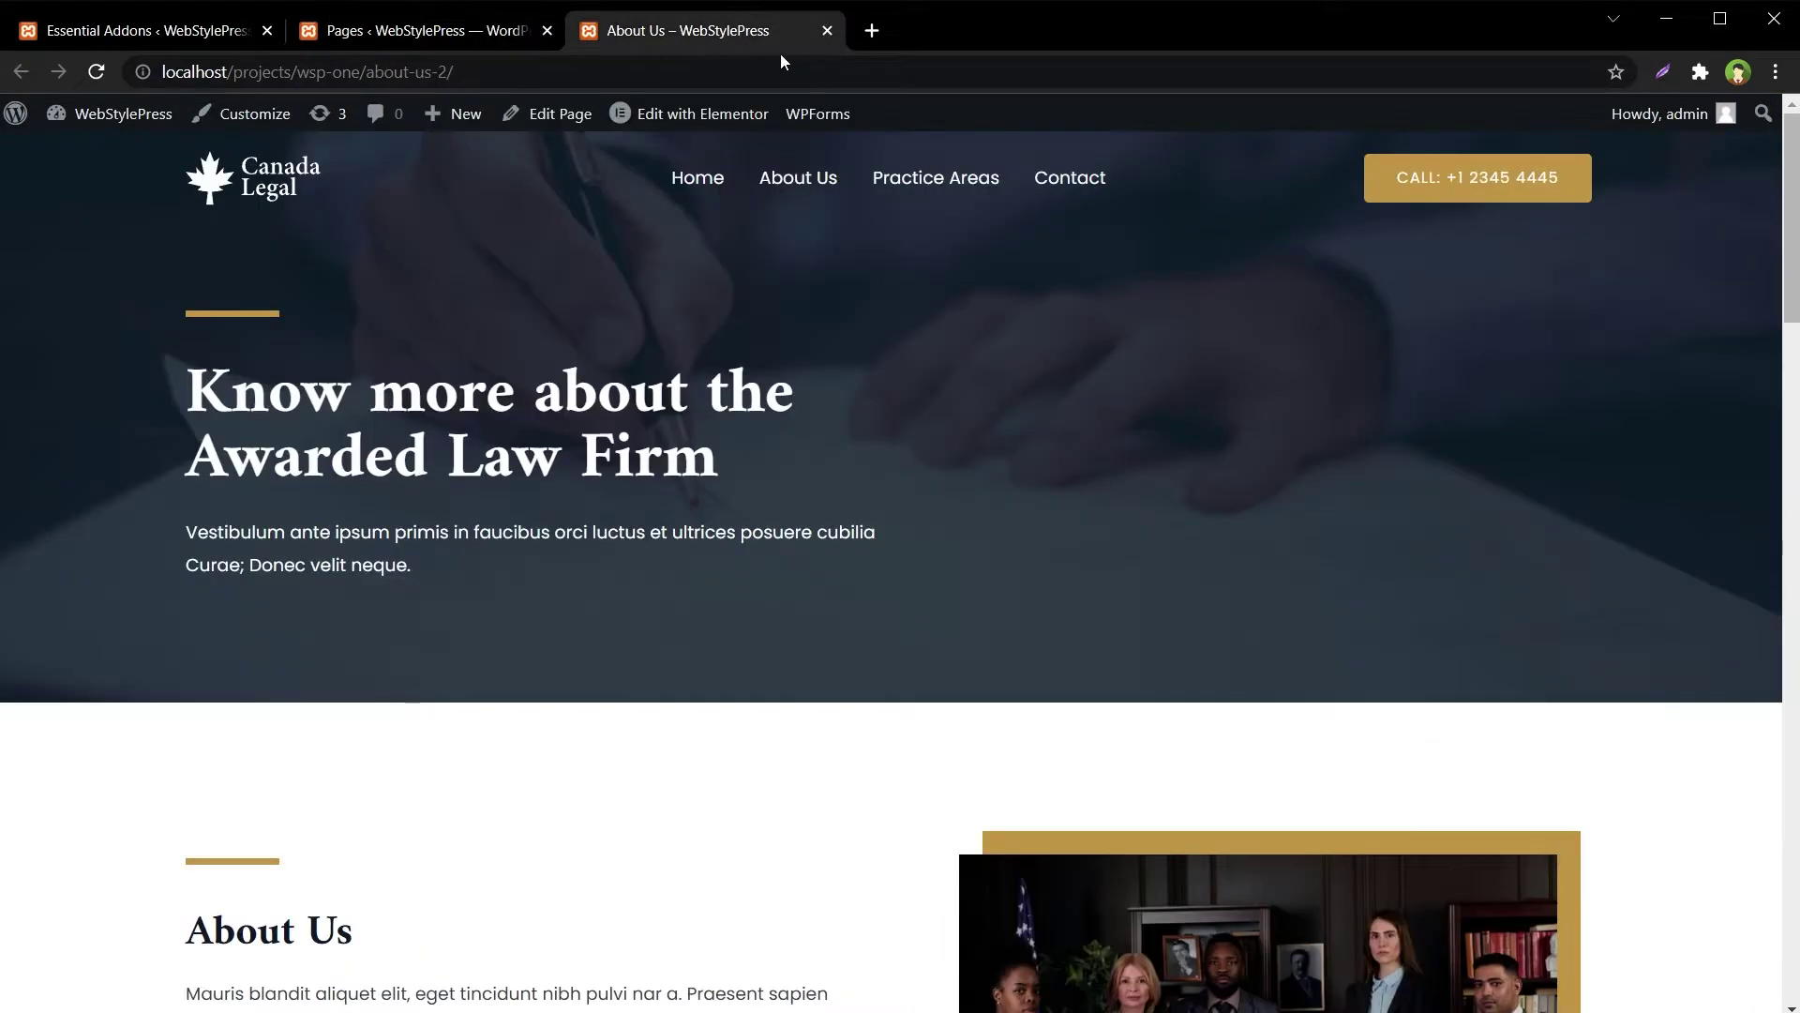
left_click(826, 31)
mouse_move(374, 375)
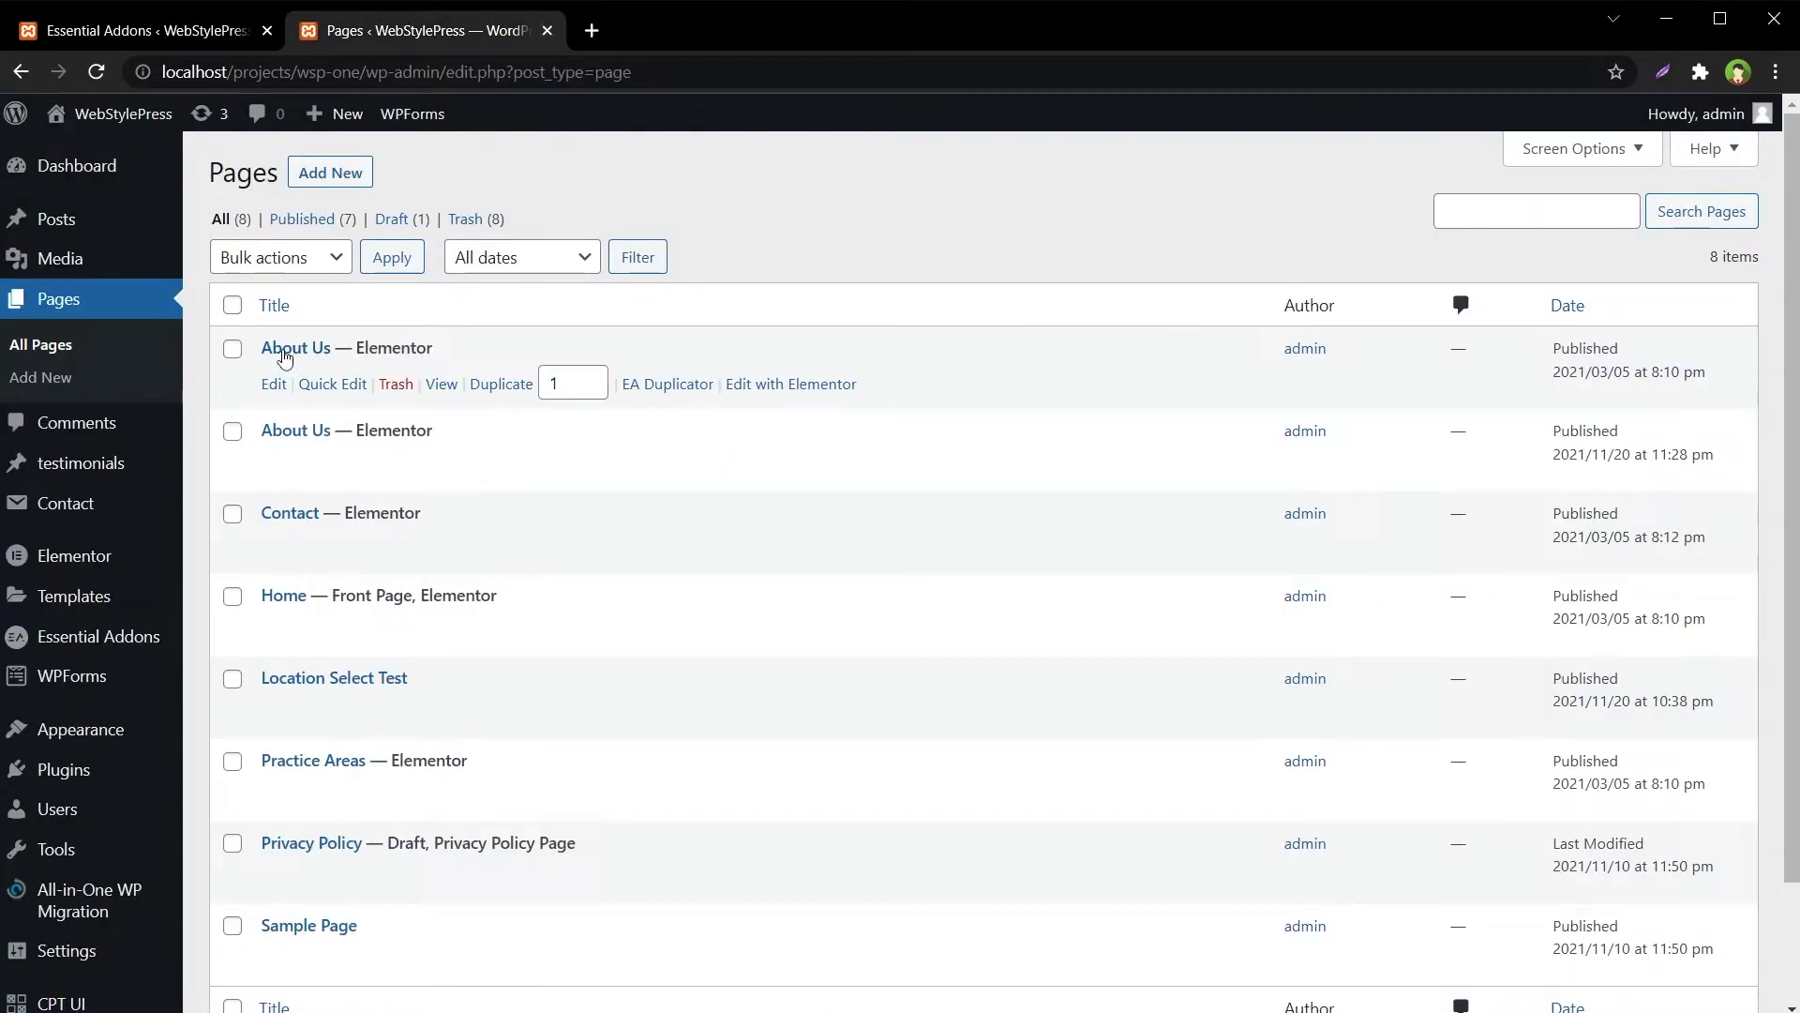
View the original About Us page live in a new tab and scroll through it
middle_click(442, 384)
left_click(688, 39)
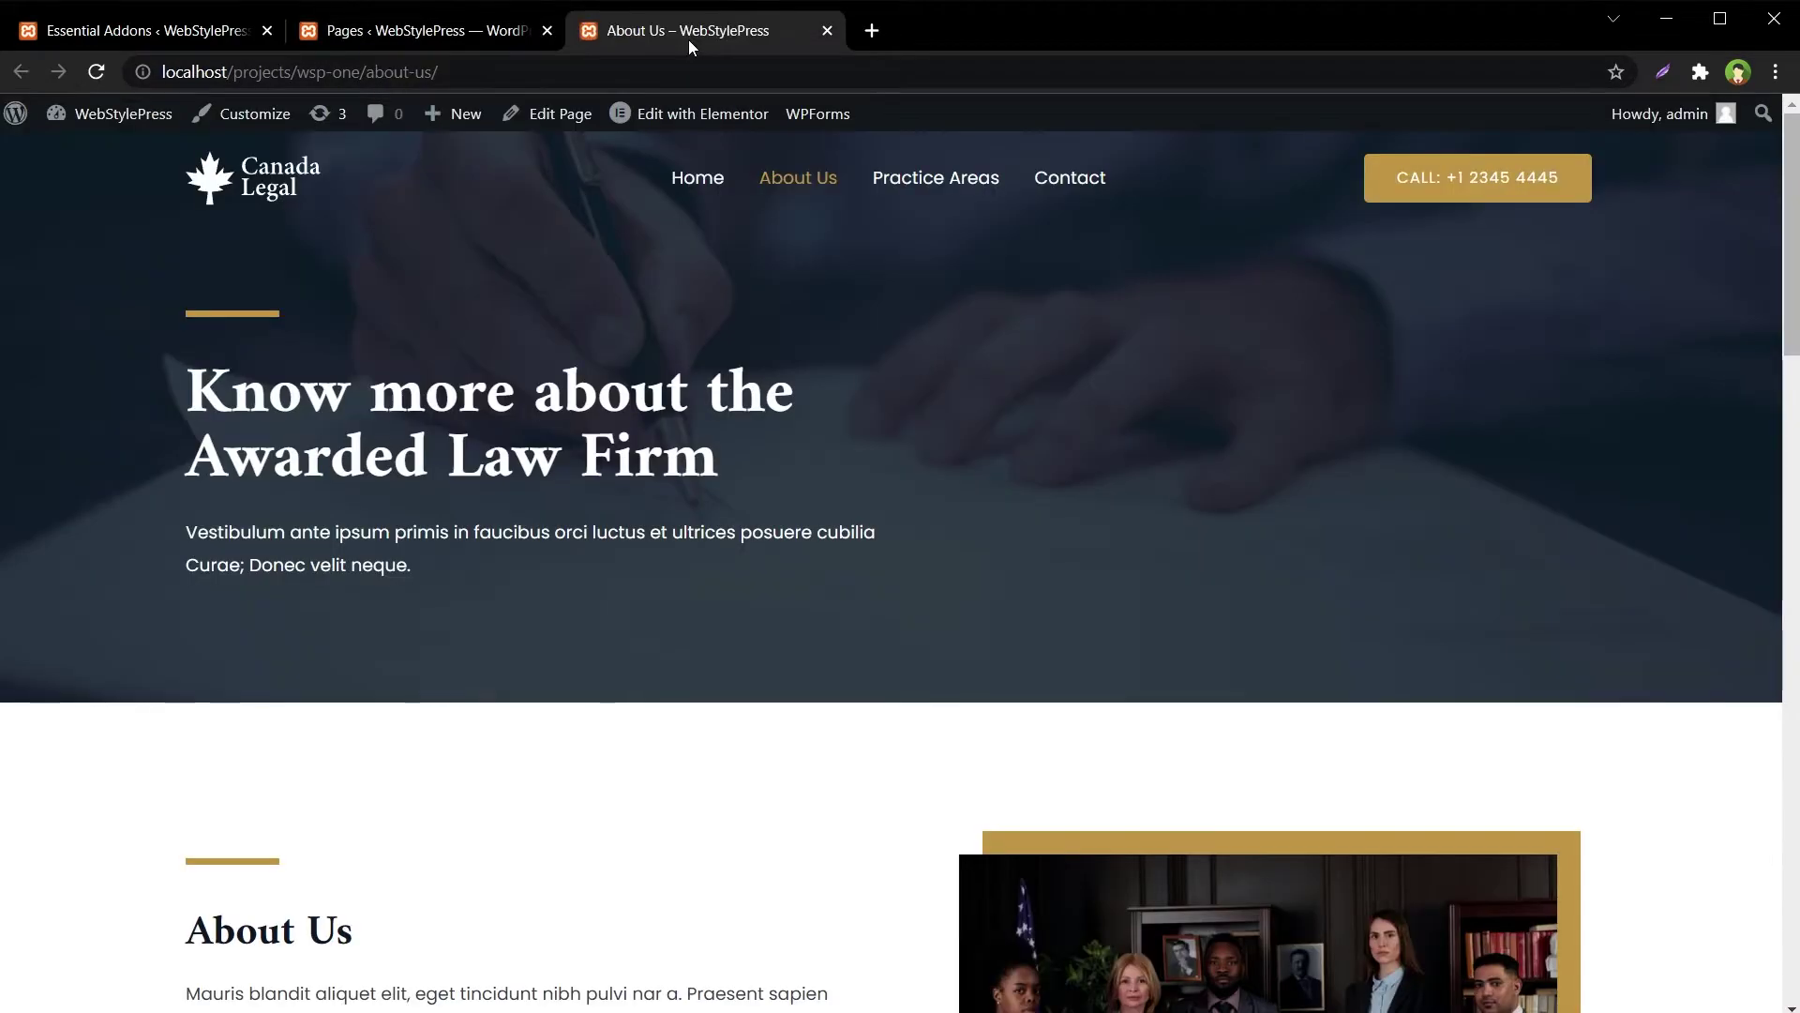
scroll(980, 497, "down", 20)
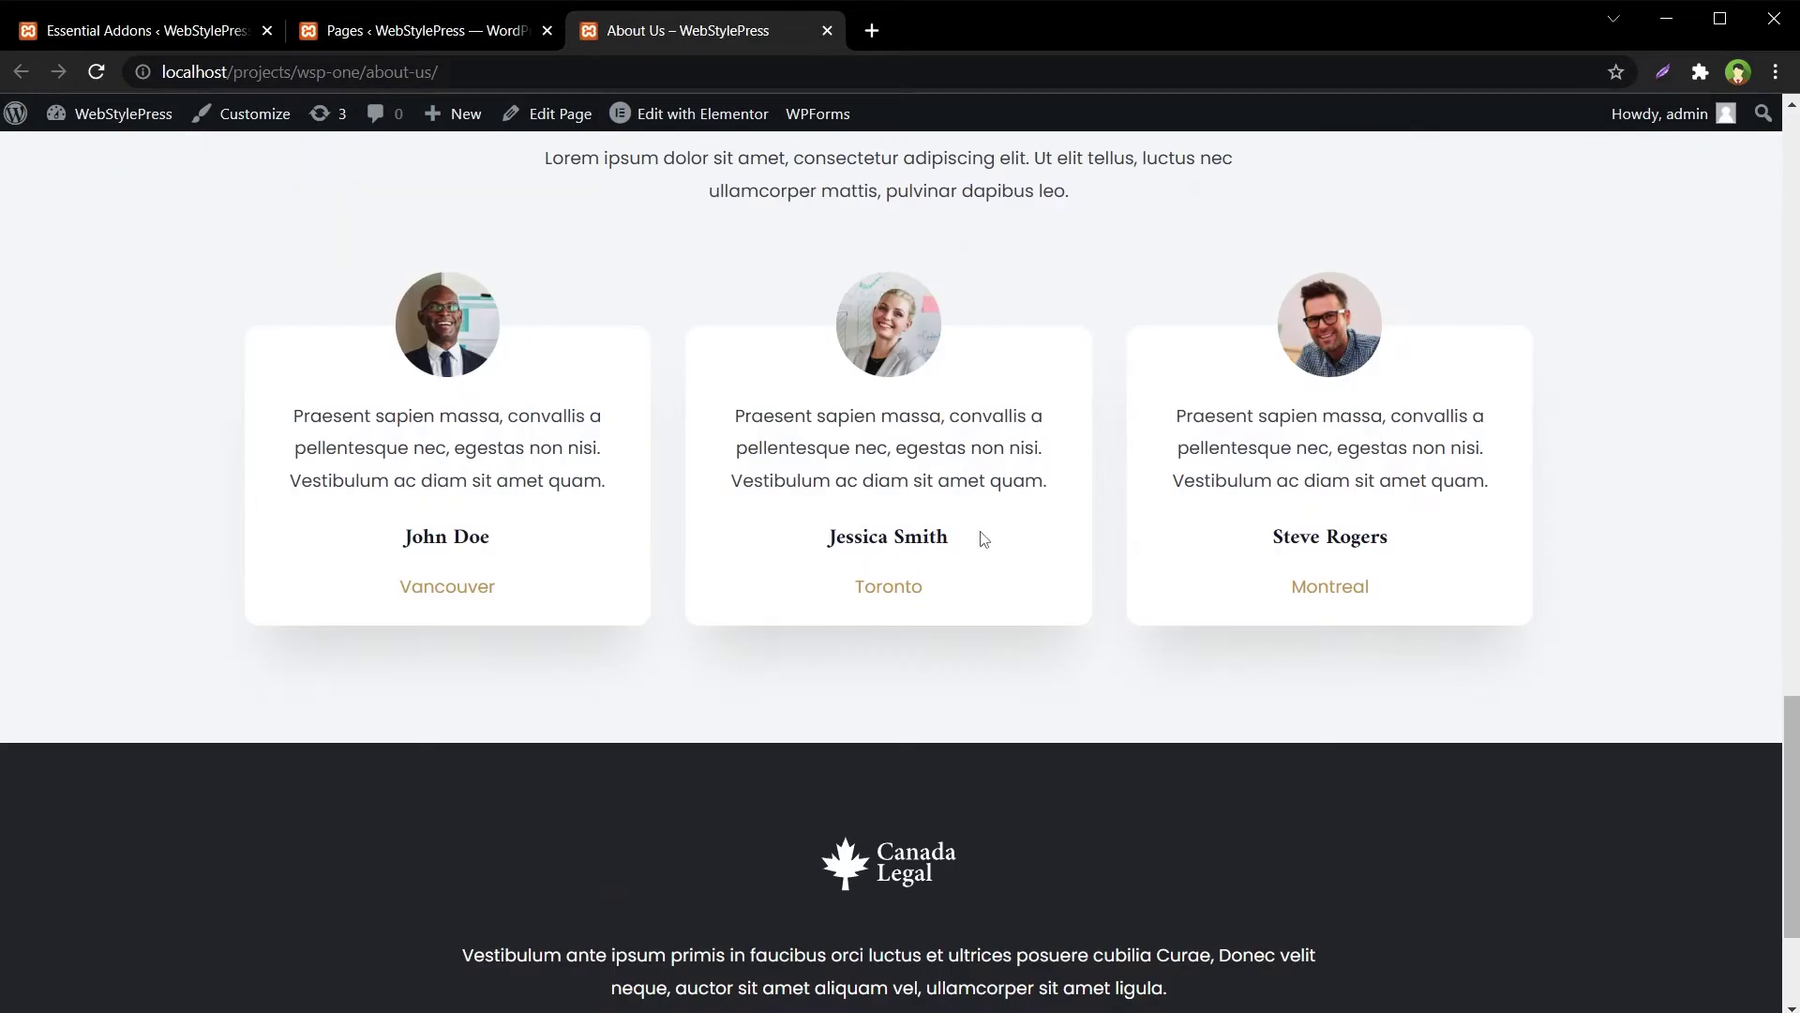
scroll(975, 538, "up", 20)
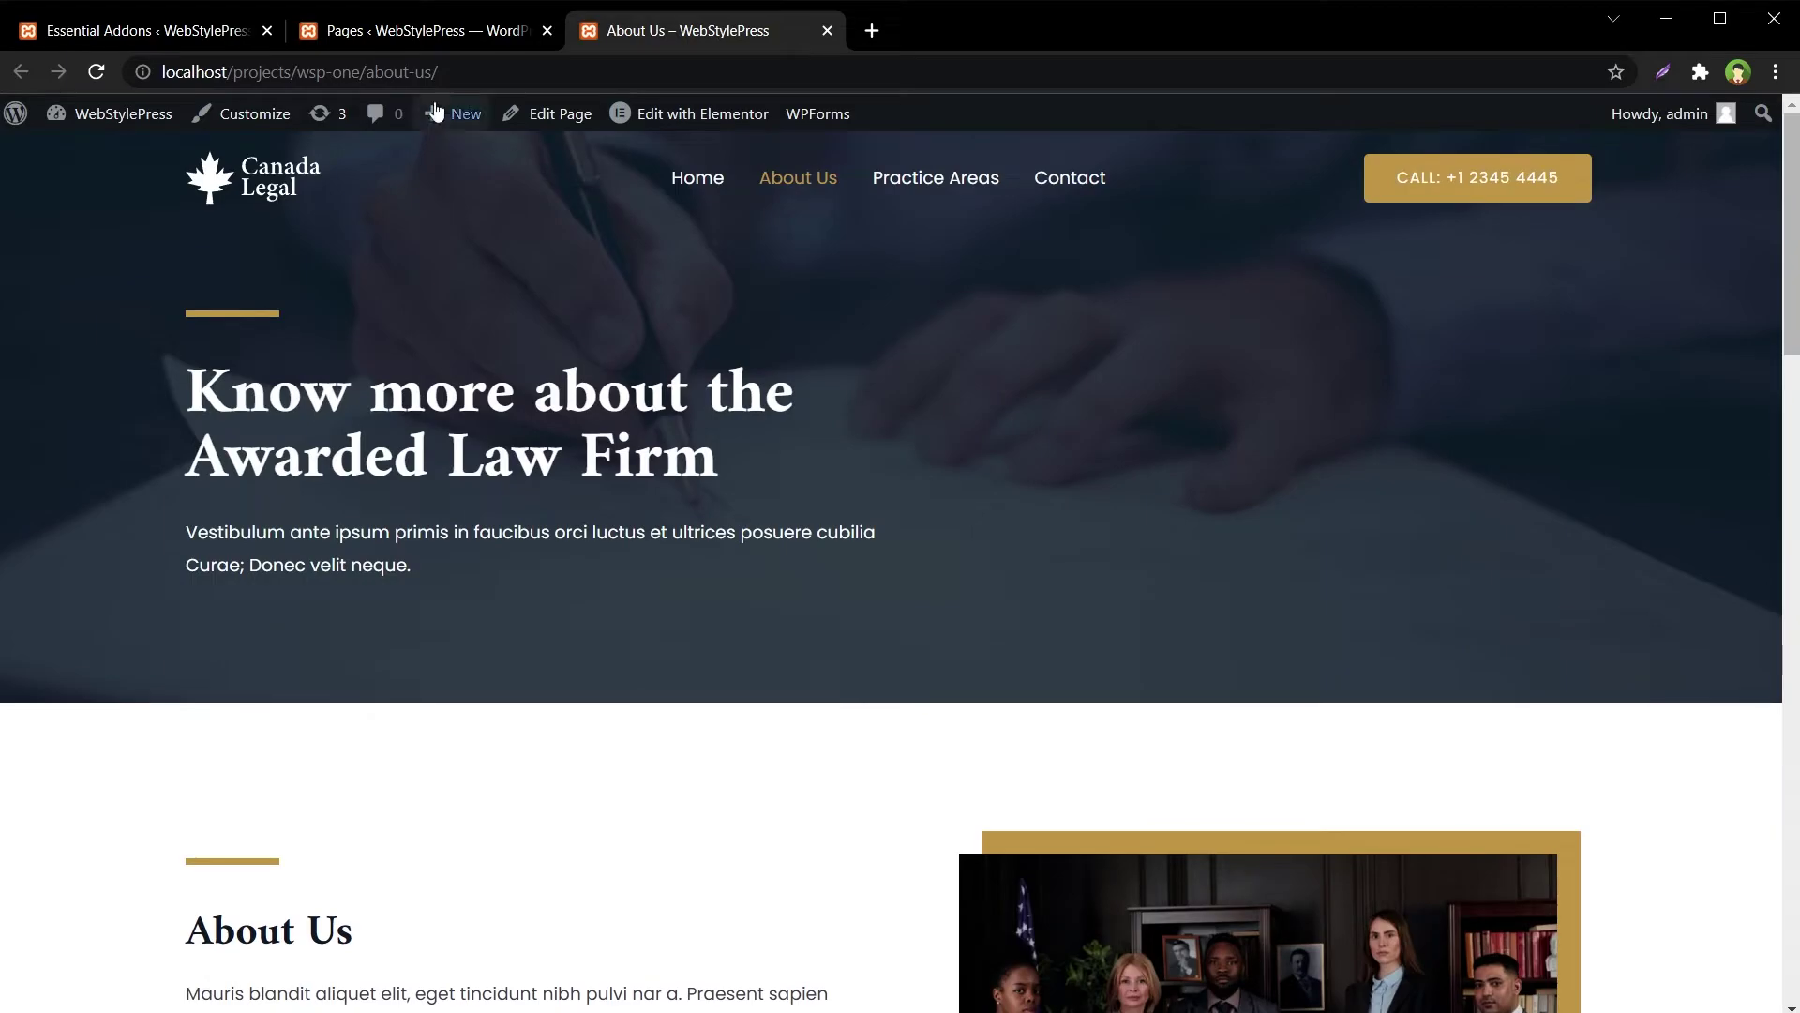
View the duplicated About Us page in a new tab, confirming its about-us-2 address
left_click(386, 32)
mouse_move(368, 459)
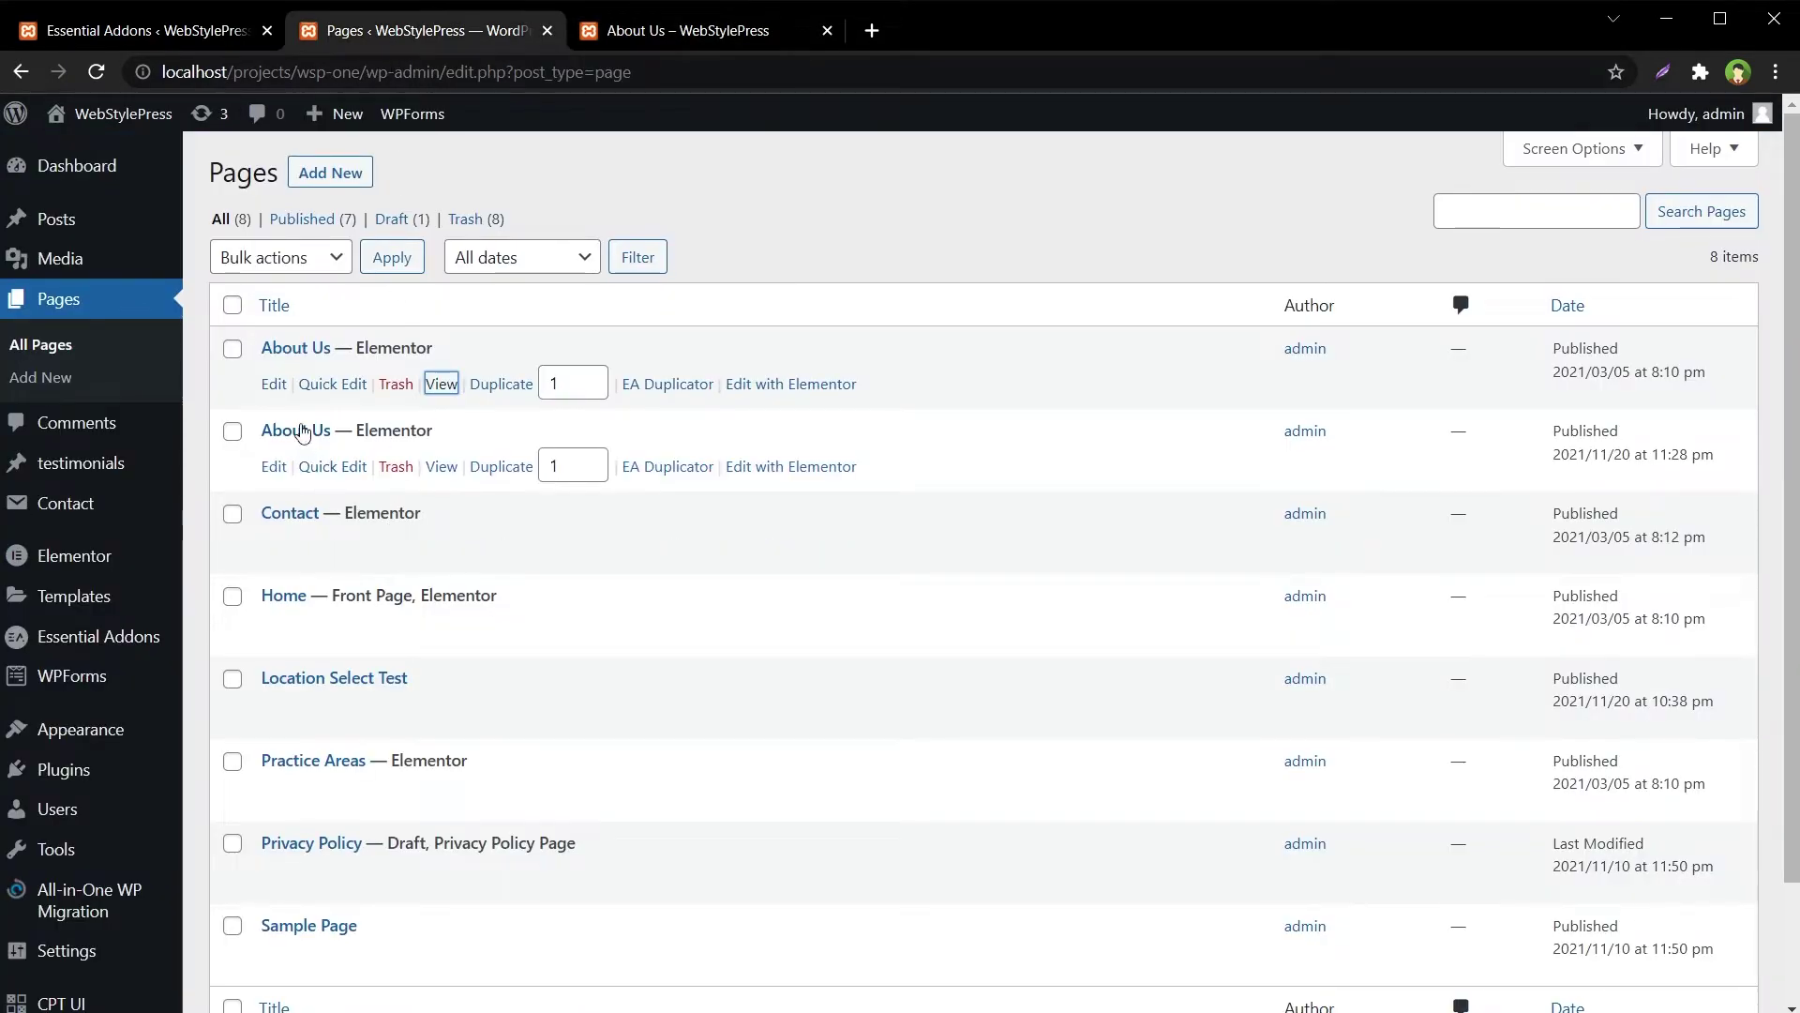
middle_click(443, 474)
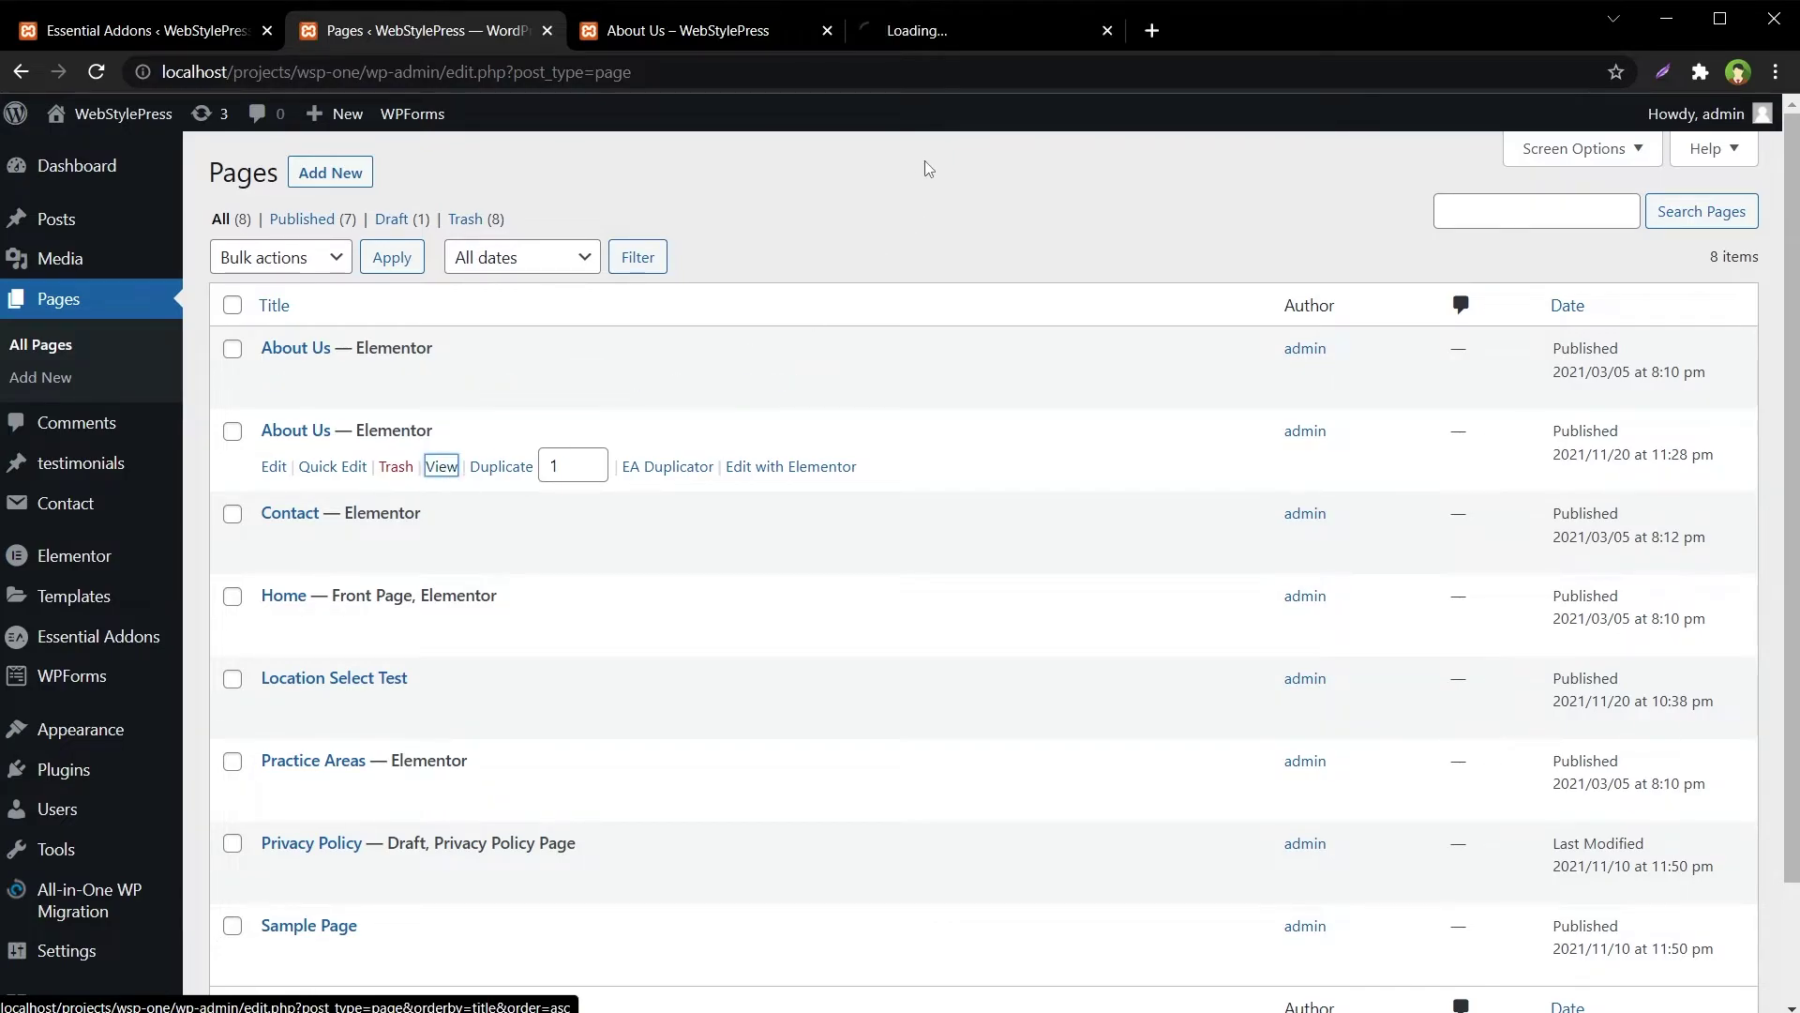
left_click(966, 30)
left_click(456, 72)
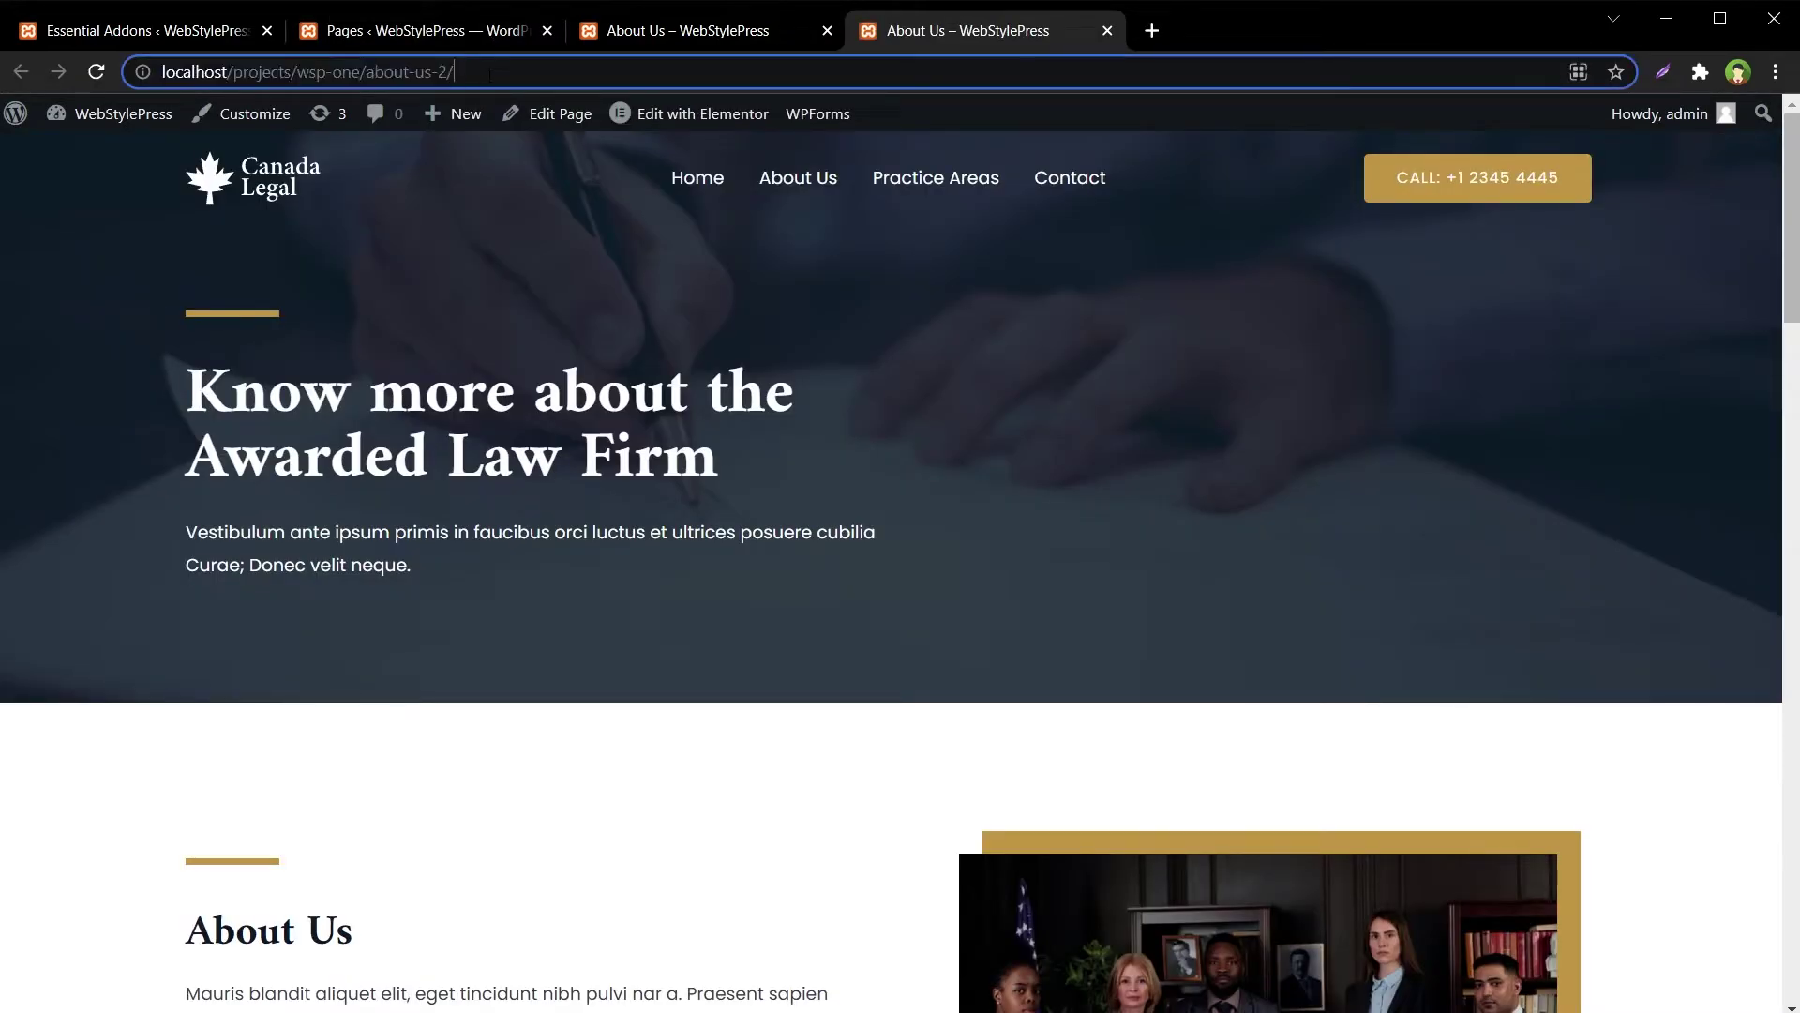
left_click_drag(456, 72, 369, 75)
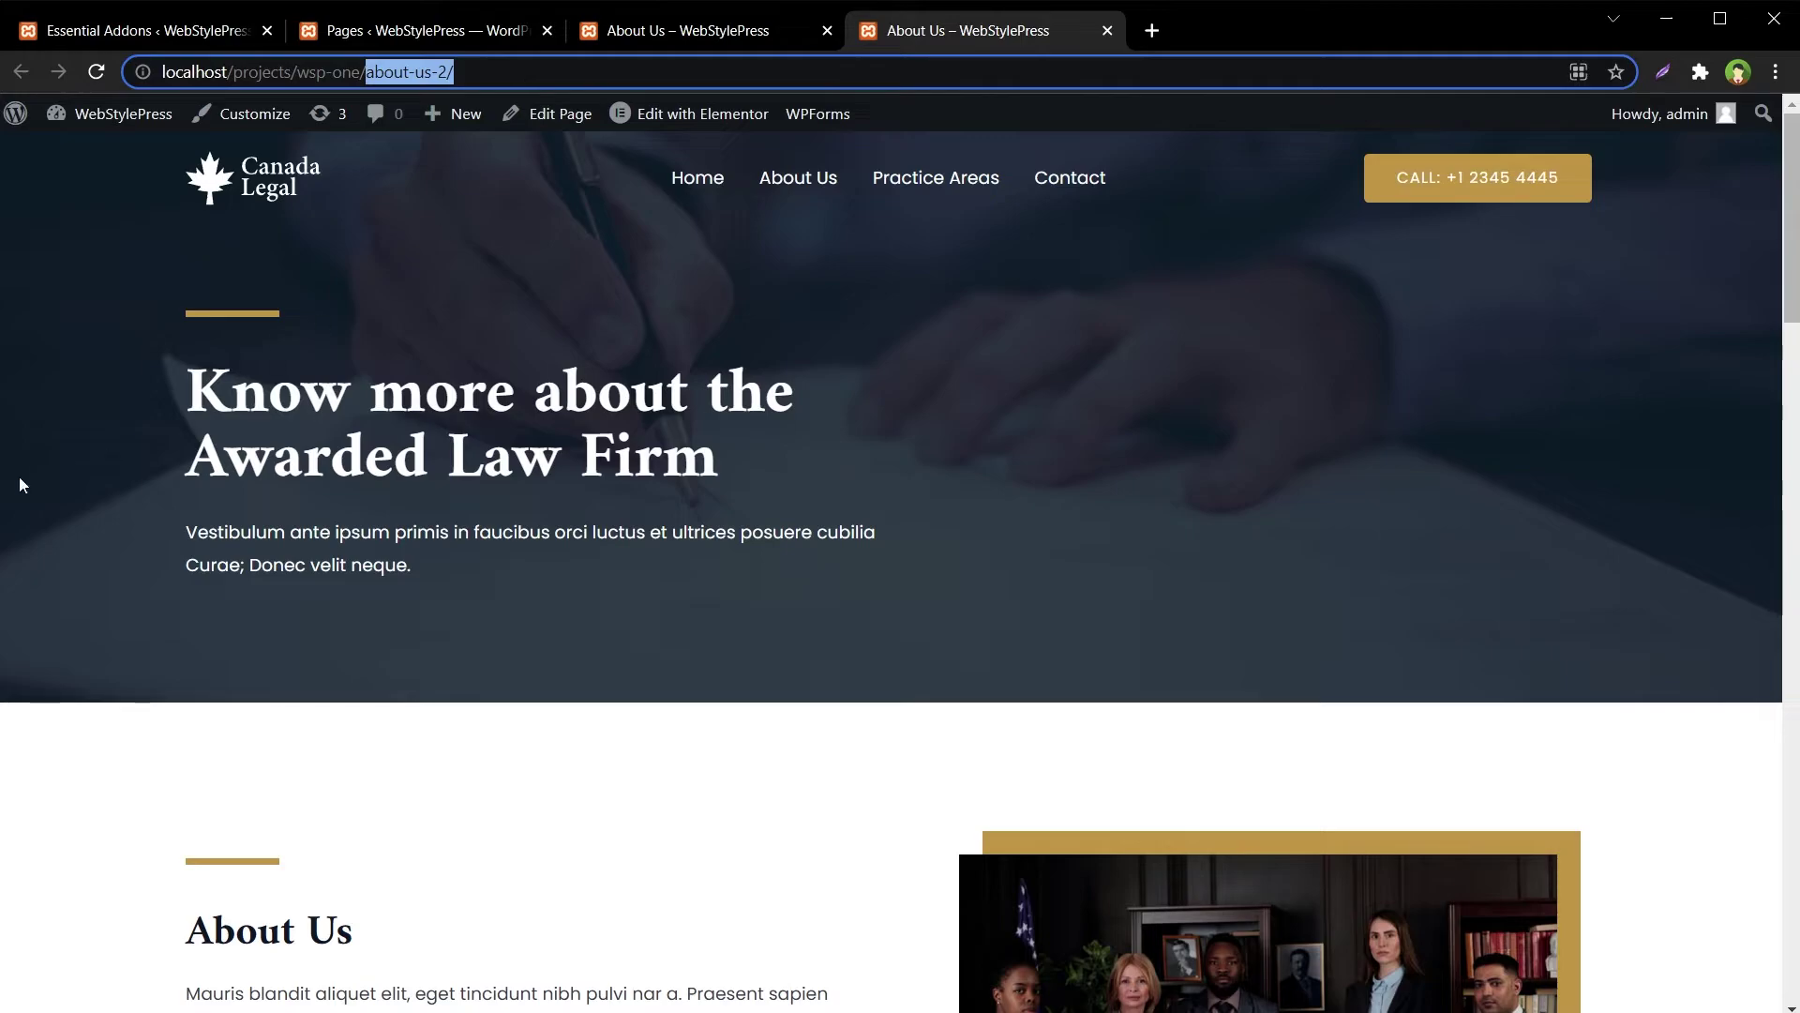
left_click(88, 482)
scroll(112, 506, "down", 15)
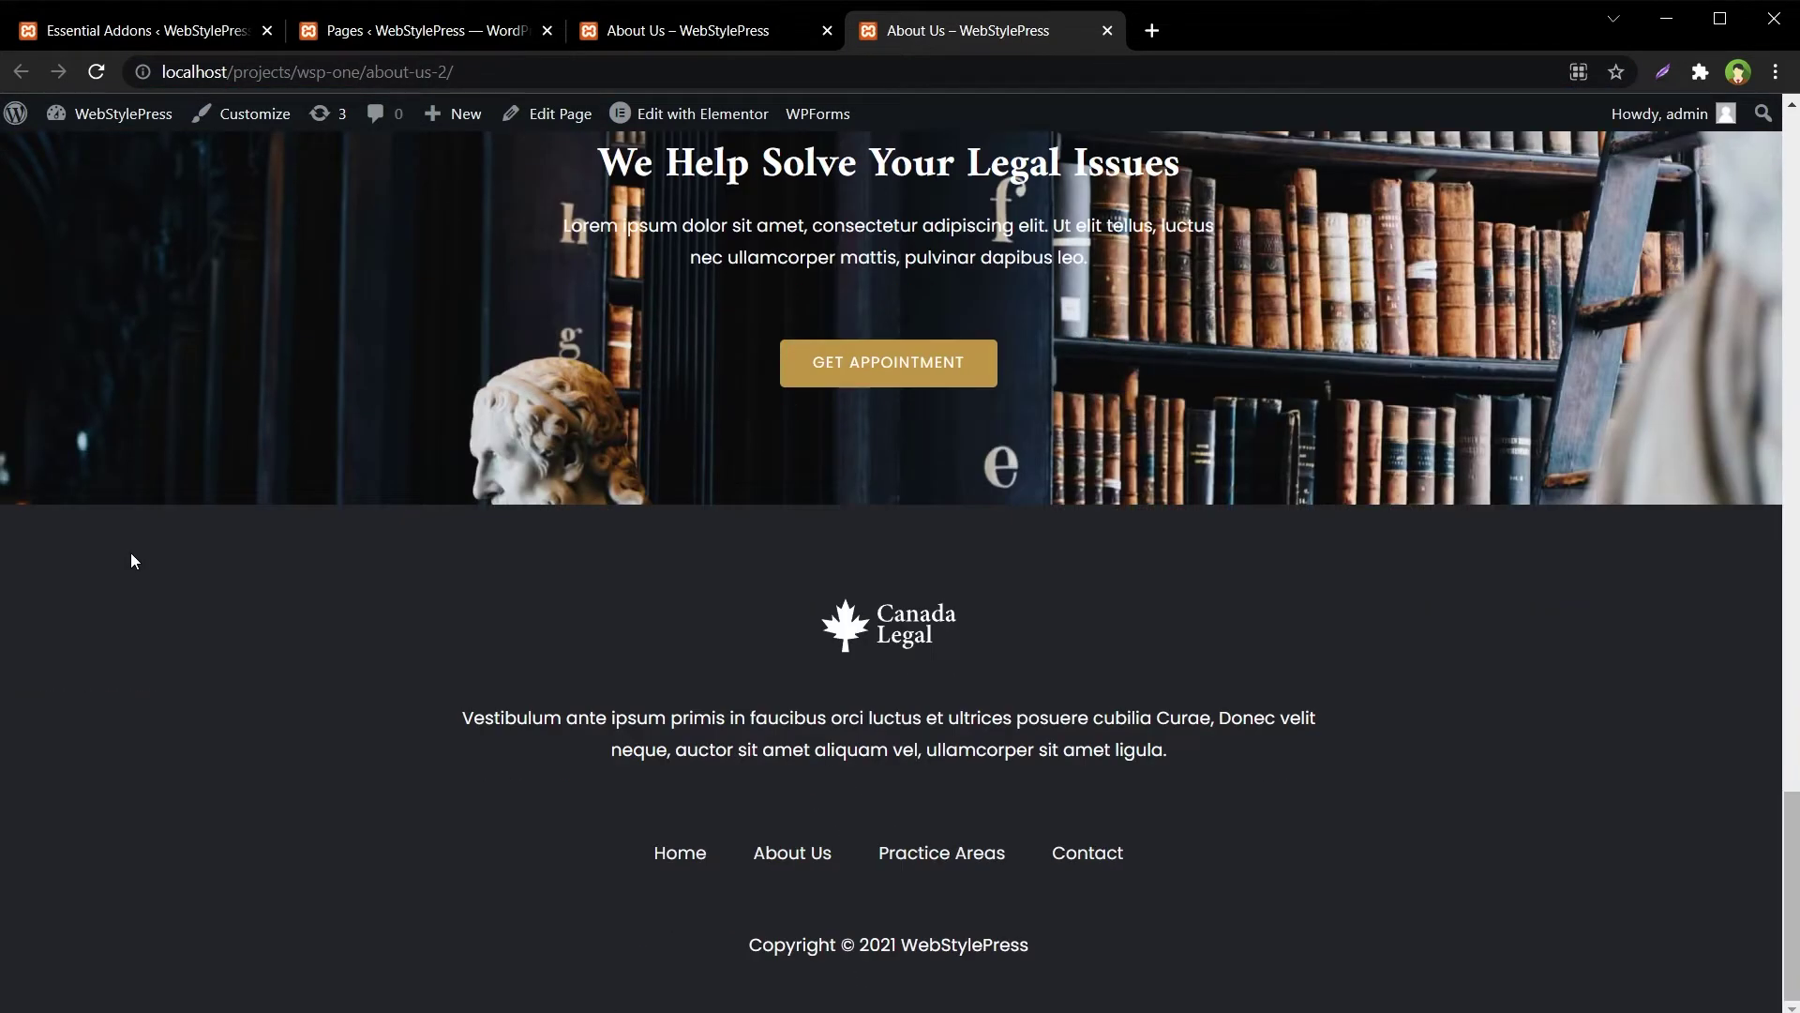
scroll(131, 558, "up", 15)
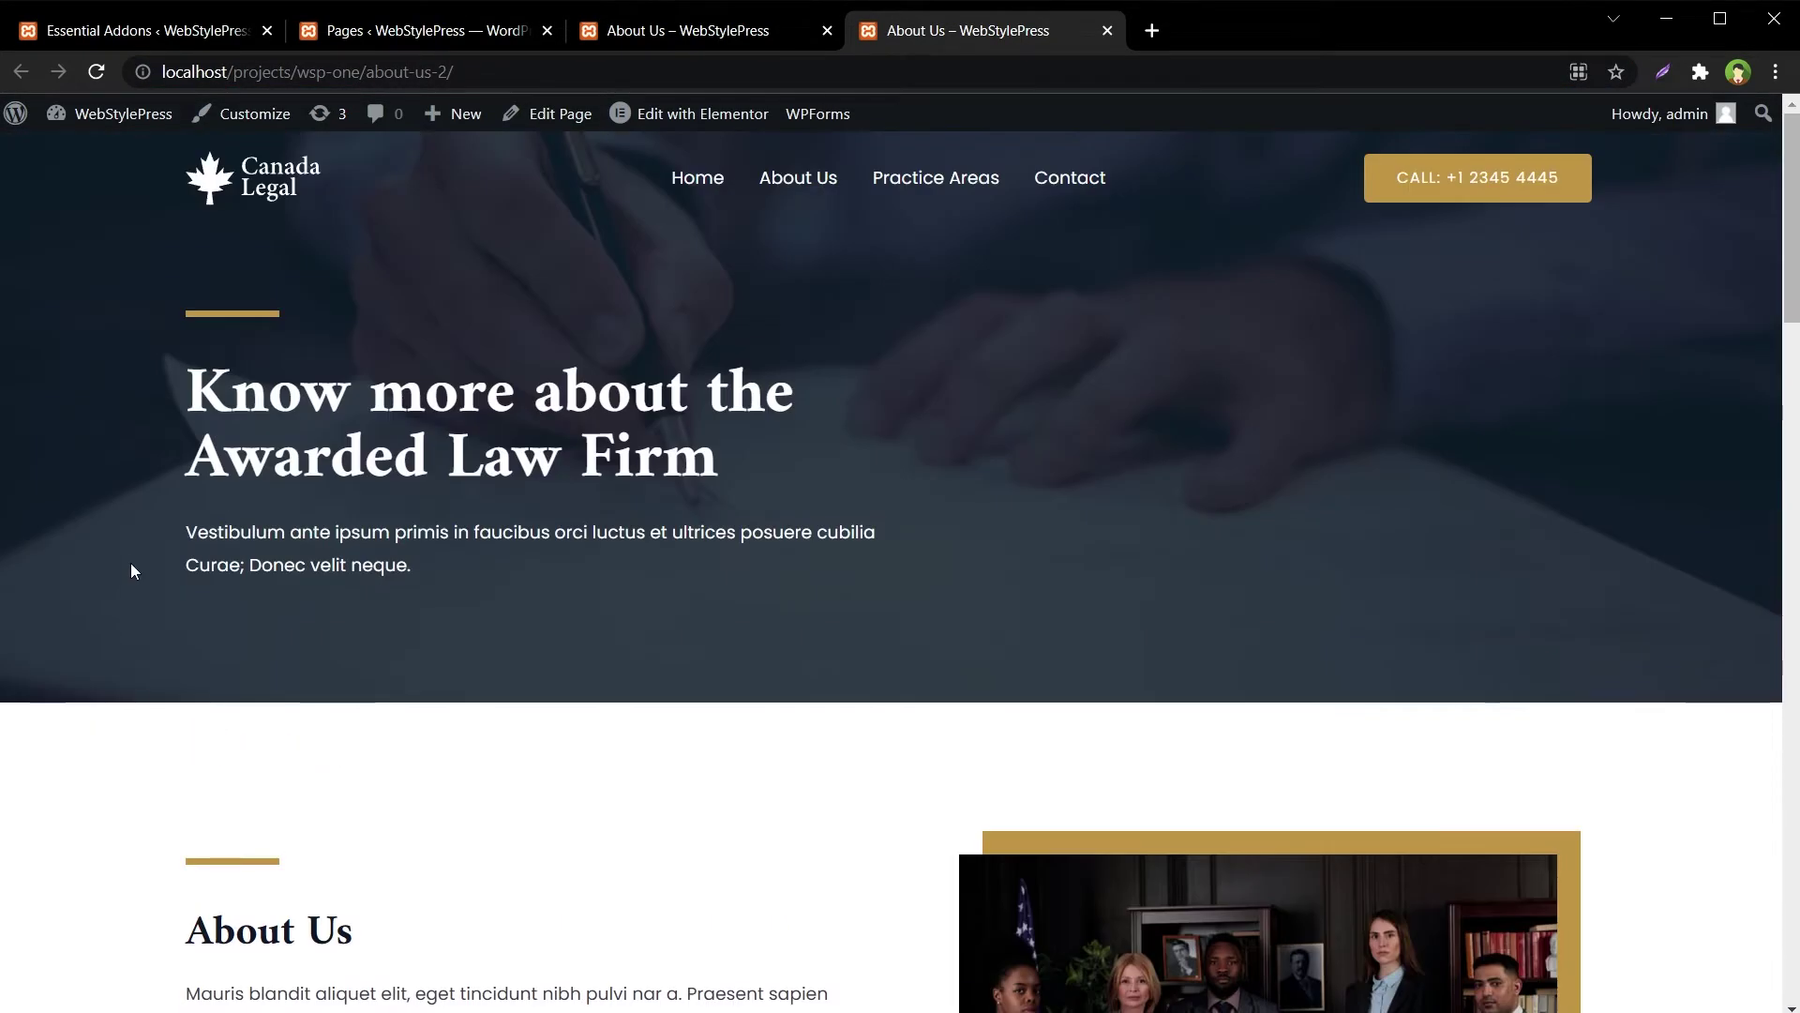
Compare the duplicate against the original About Us page, then return to the admin area
left_click(697, 28)
scroll(1044, 461, "down", 6)
scroll(1044, 461, "up", 6)
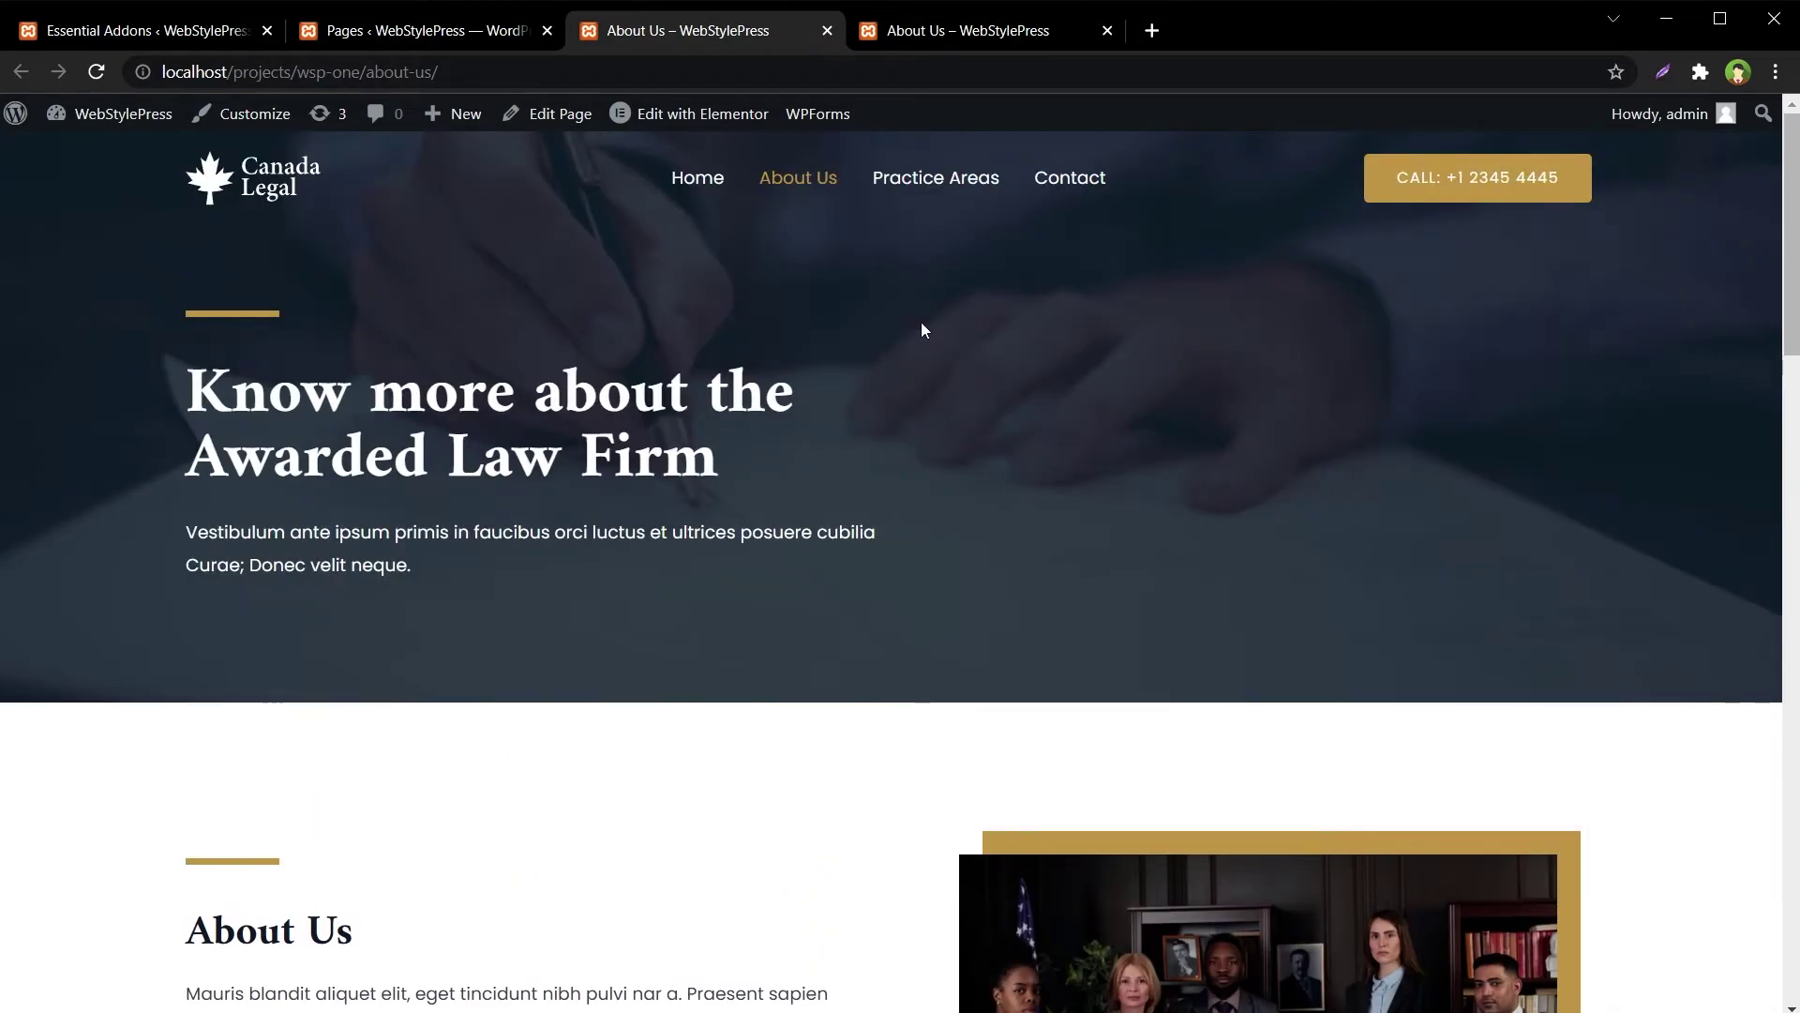
left_click(389, 31)
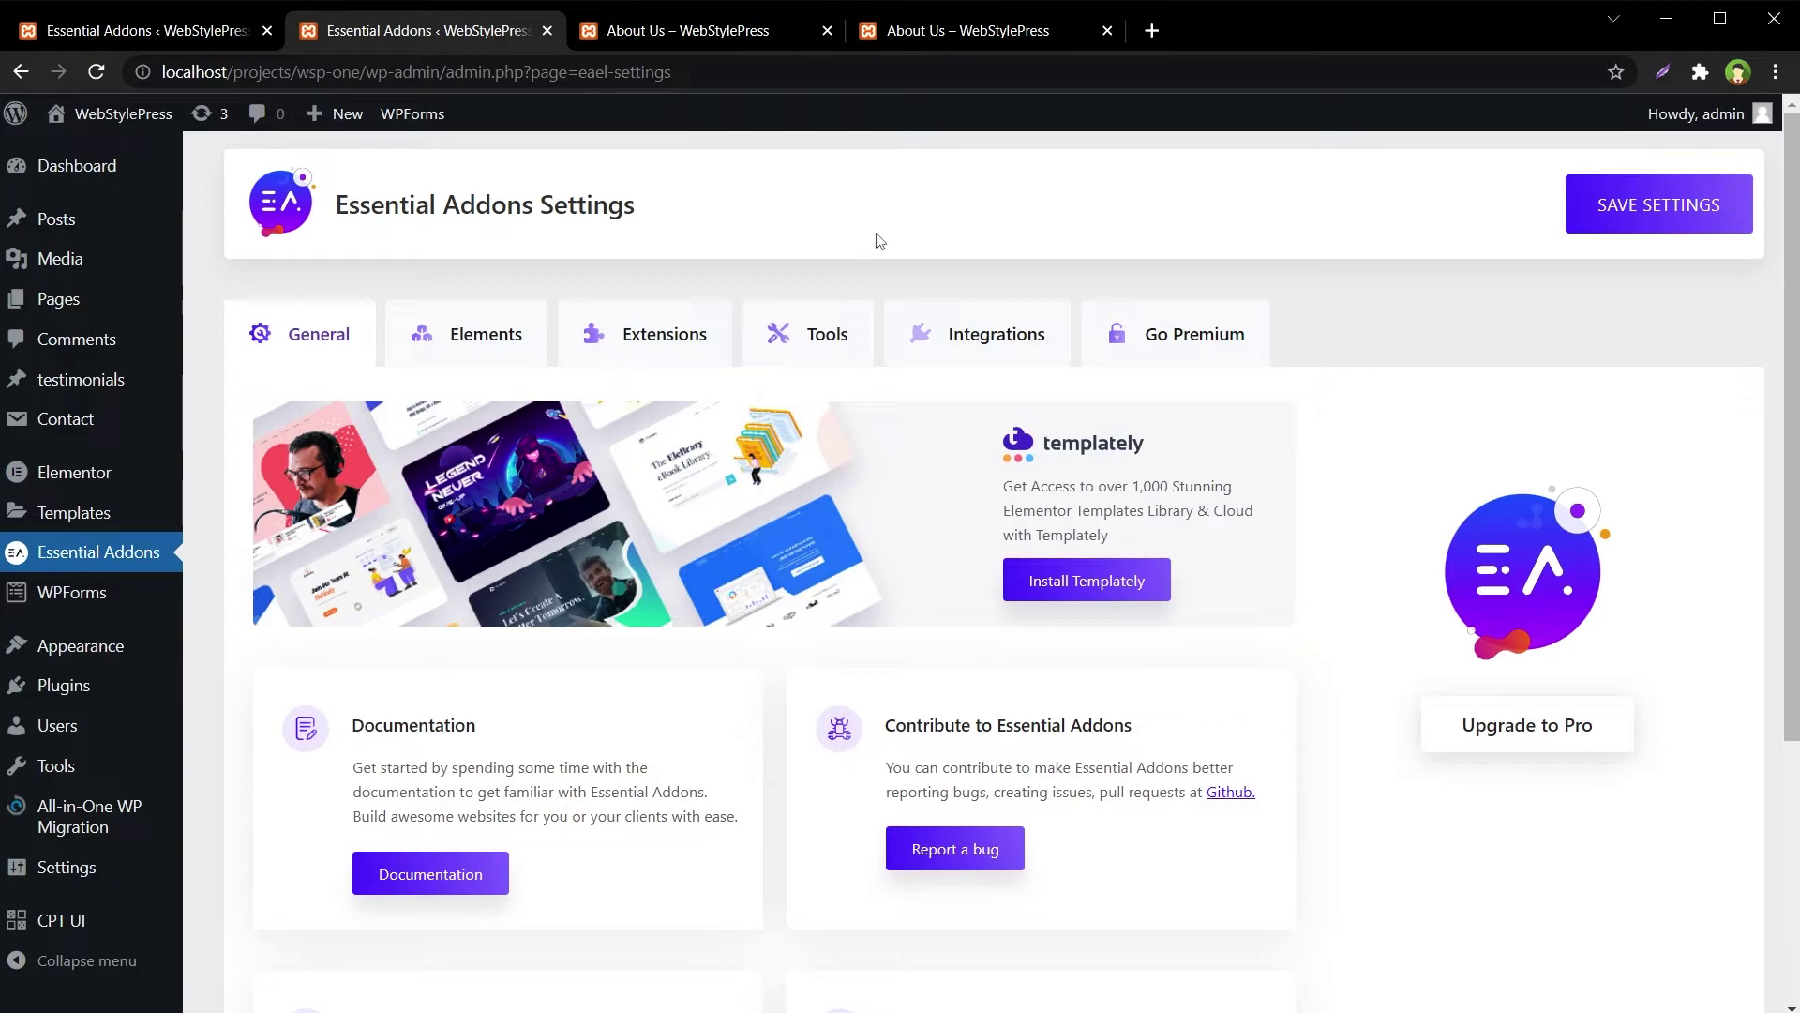
Show the Essential Addons extensions and confirm the Duplicator toggle is on, rechecking both About Us pages
left_click(663, 328)
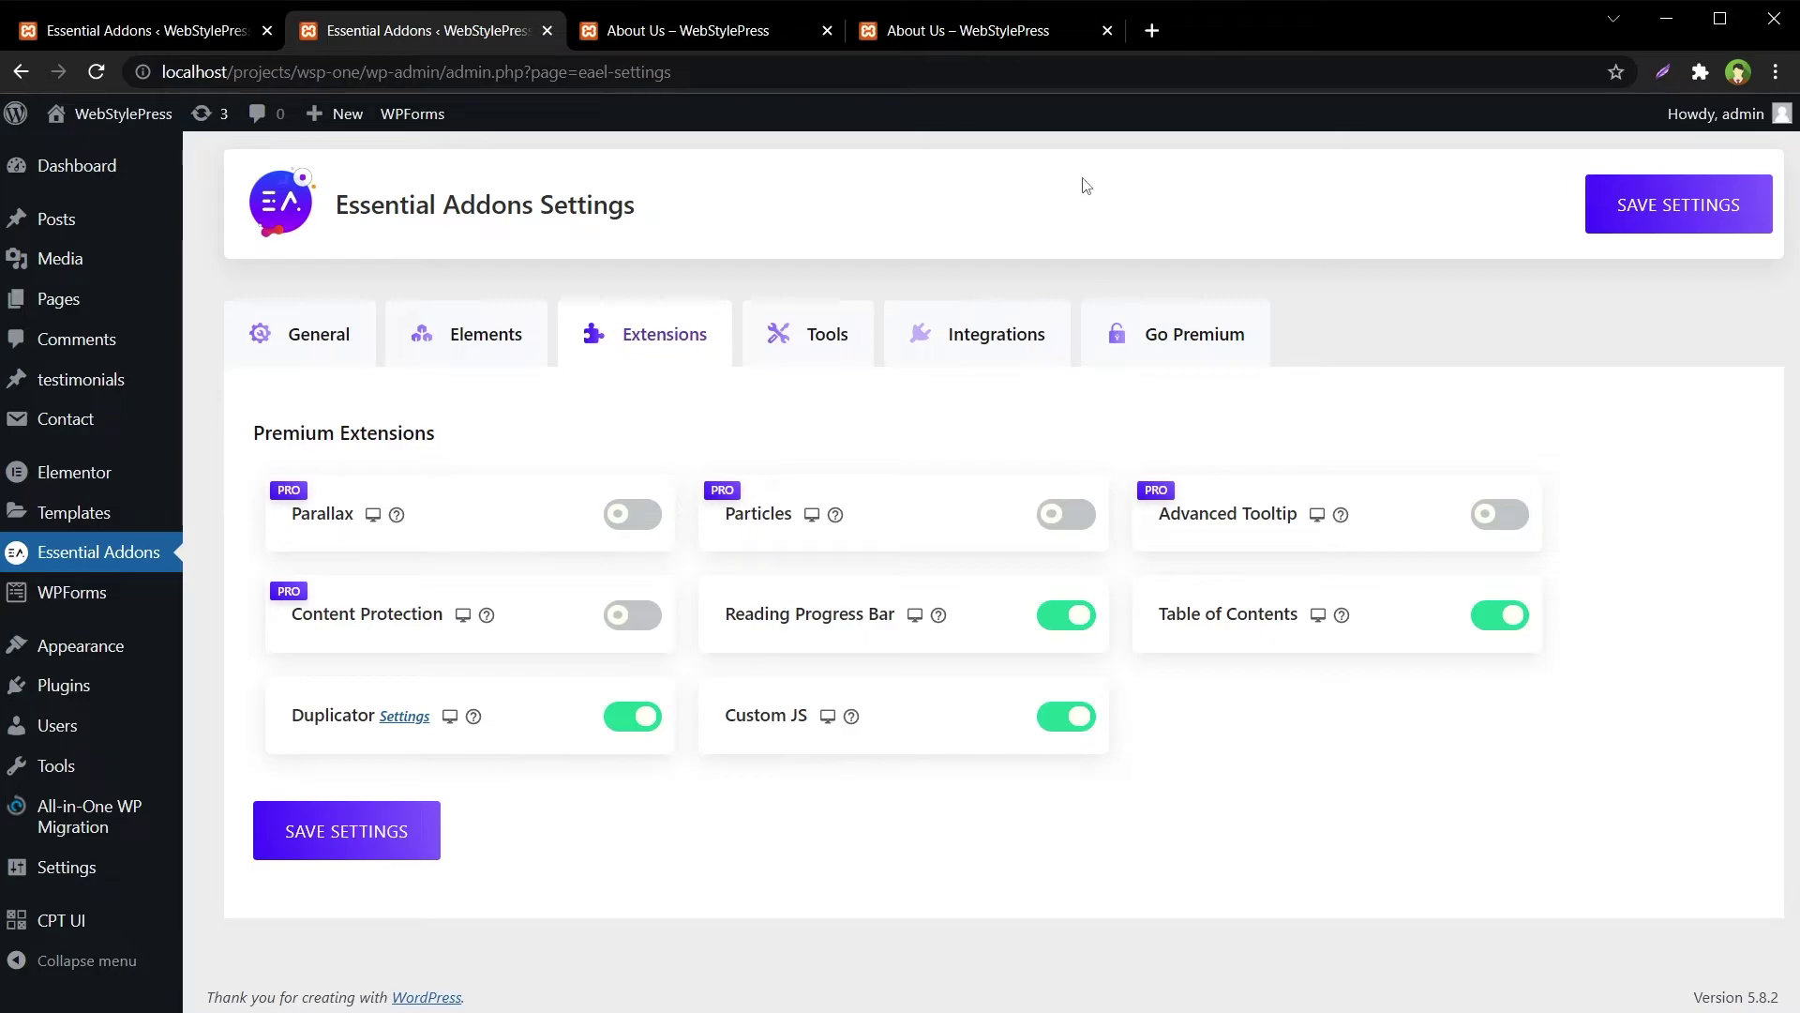
left_click(984, 34)
left_click(703, 34)
left_click(386, 37)
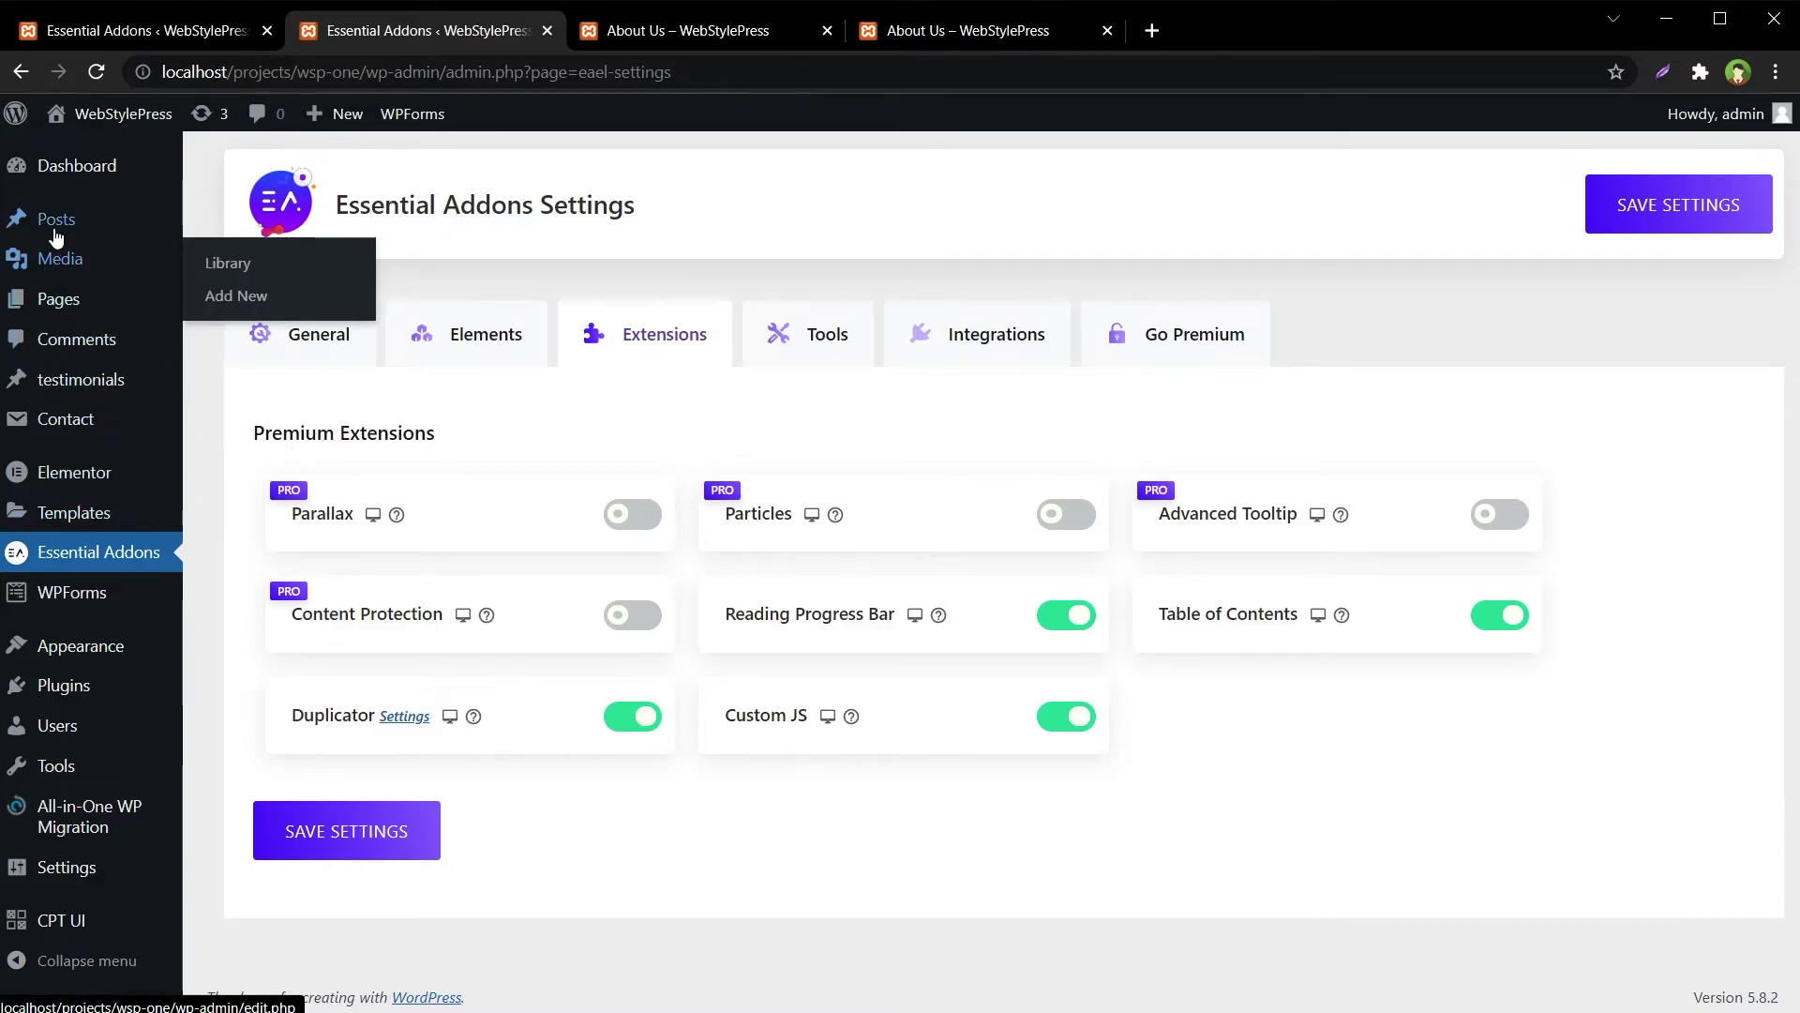
Open All Posts in a new tab and duplicate the Hello world! post with EA Duplicator
mouse_move(167, 232)
middle_click(259, 230)
left_click(1257, 30)
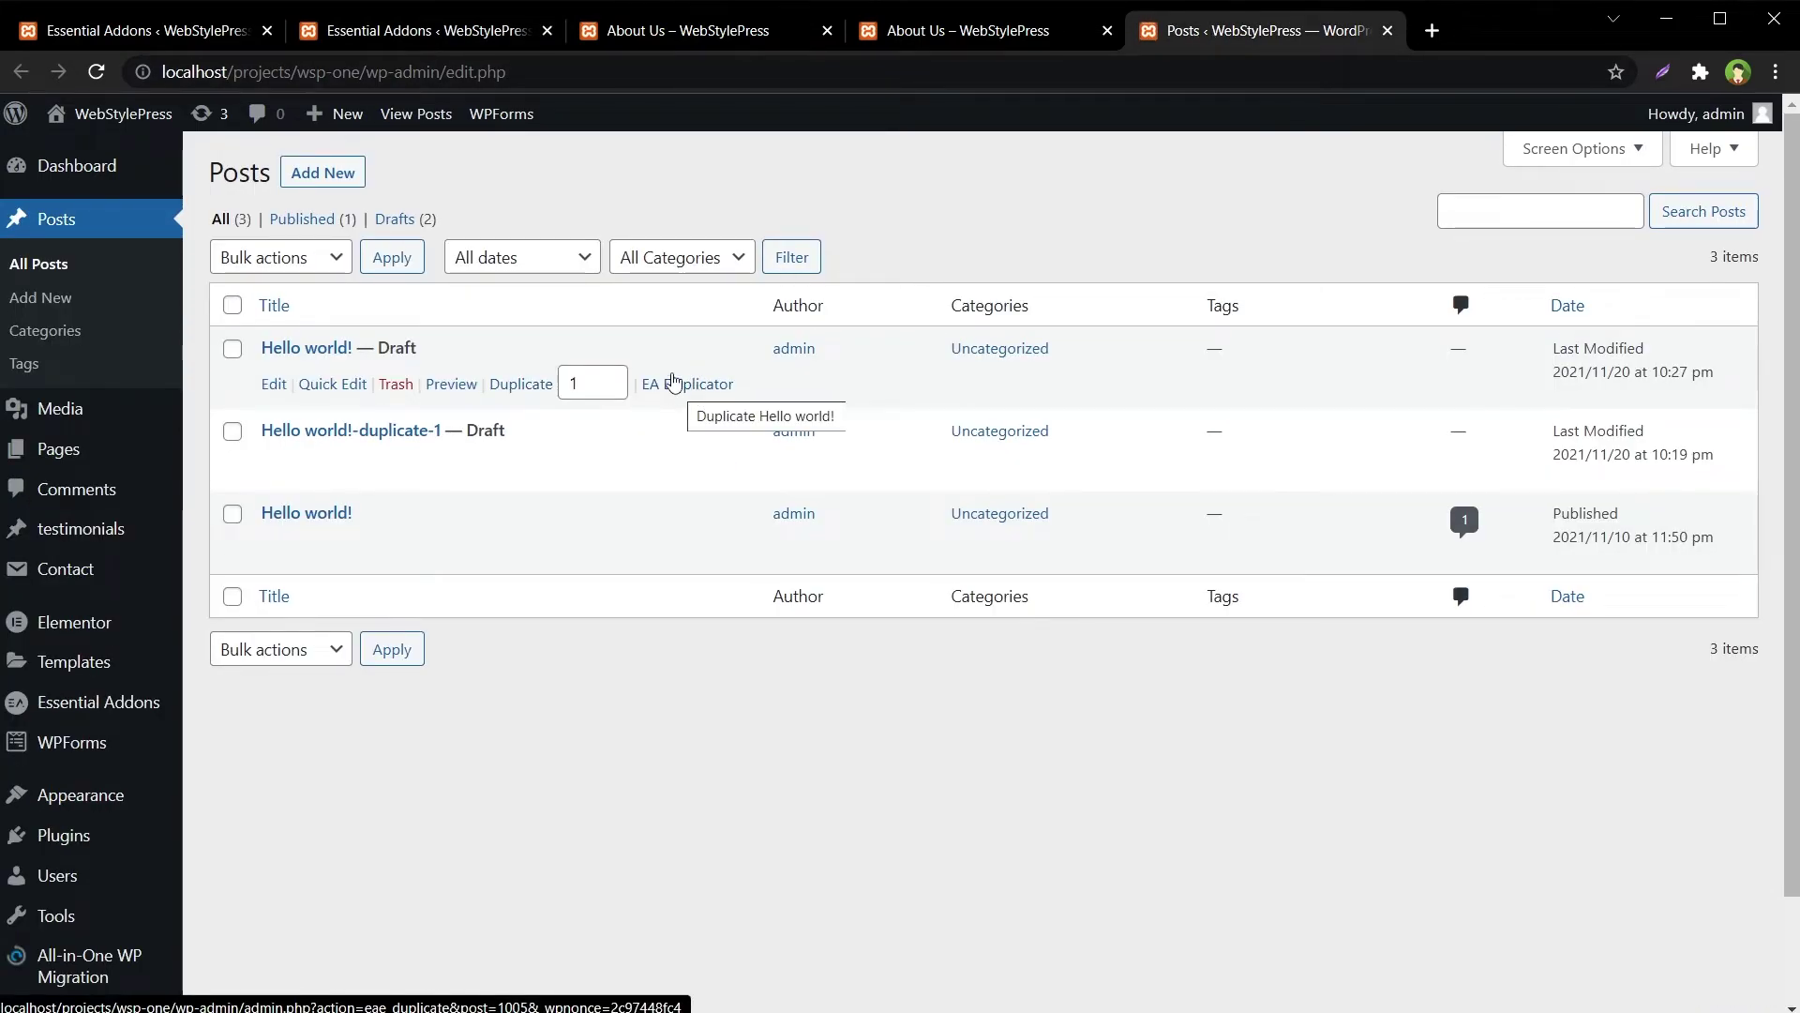
left_click(667, 384)
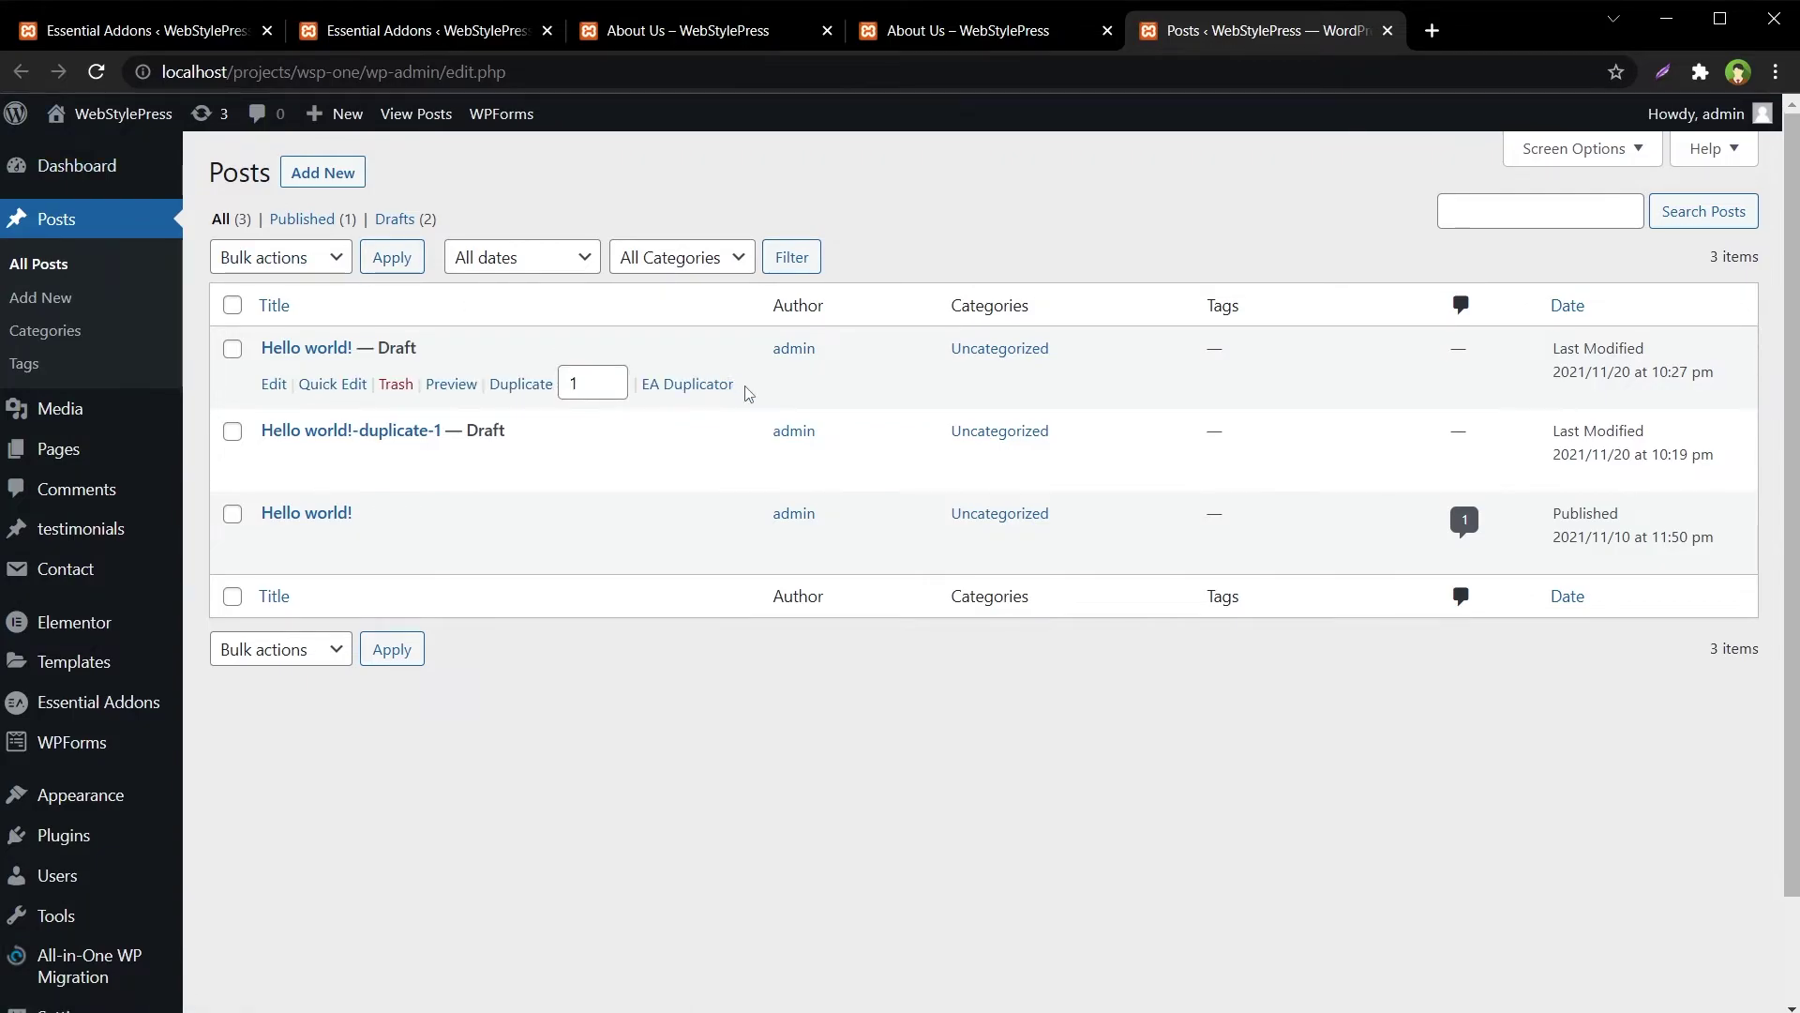
Open the All testimonials list in a new tab and switch to it
mouse_move(25, 539)
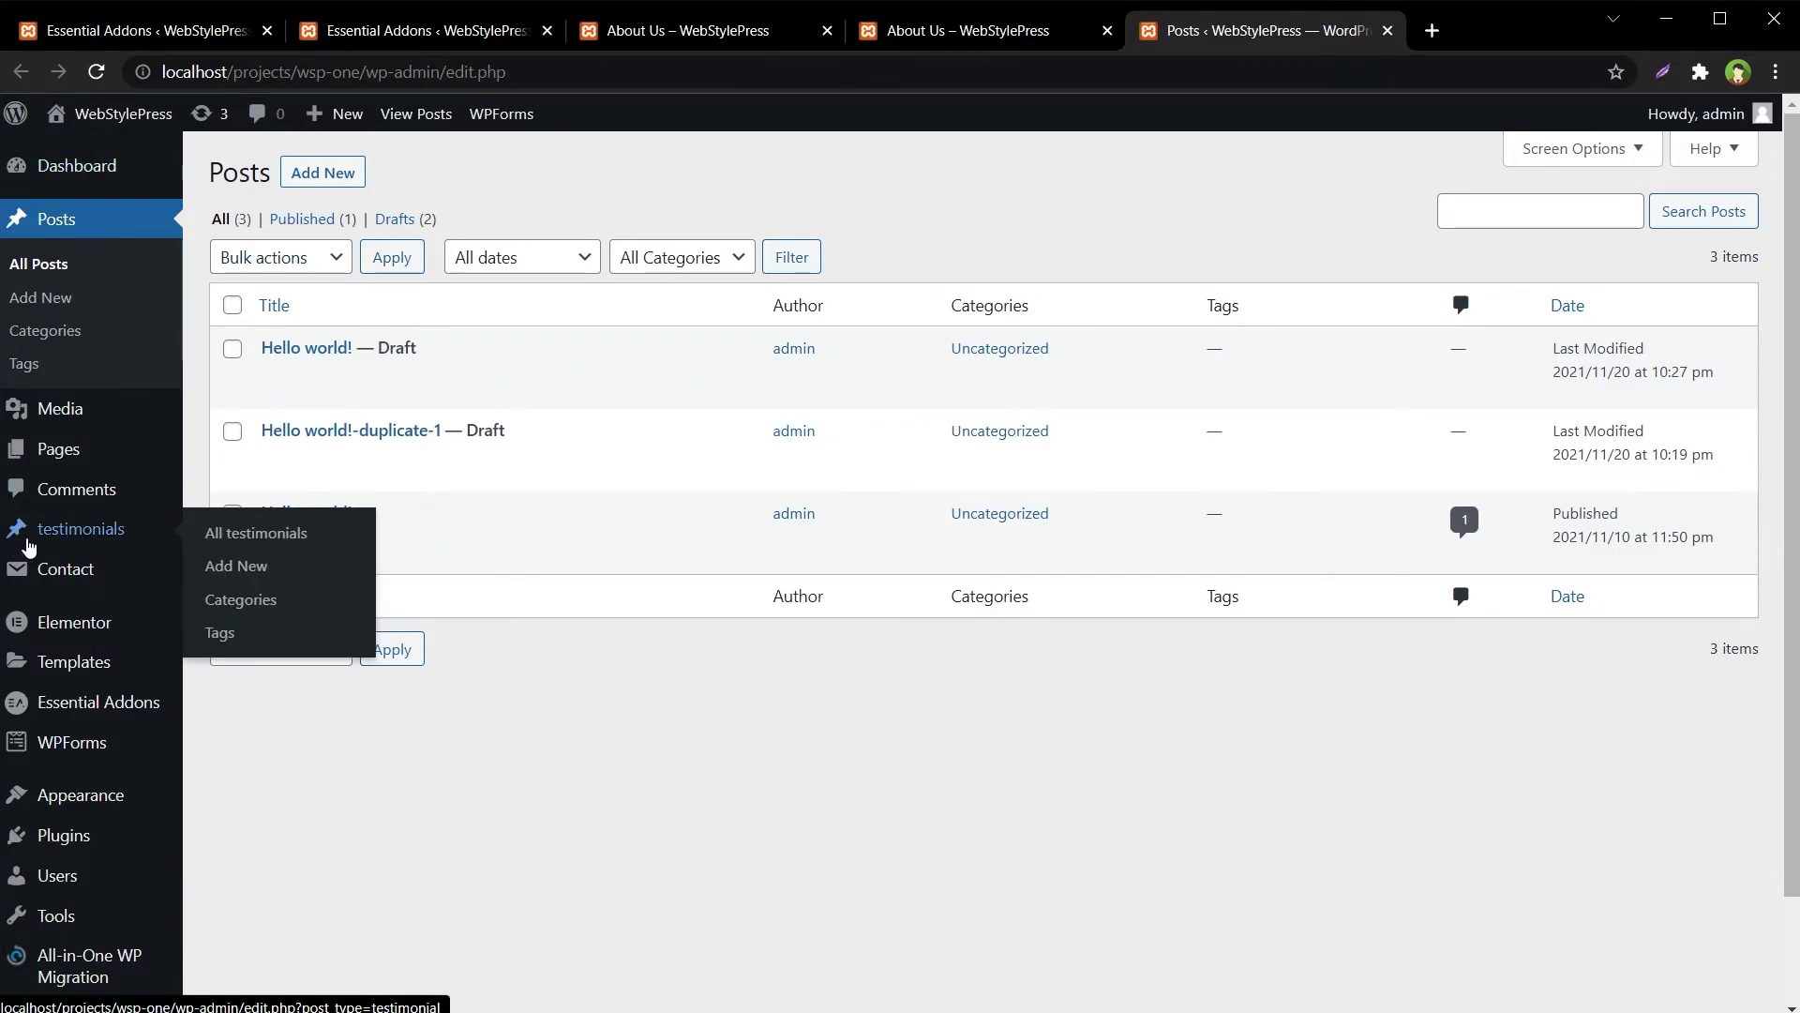
middle_click(302, 536)
left_click(1384, 24)
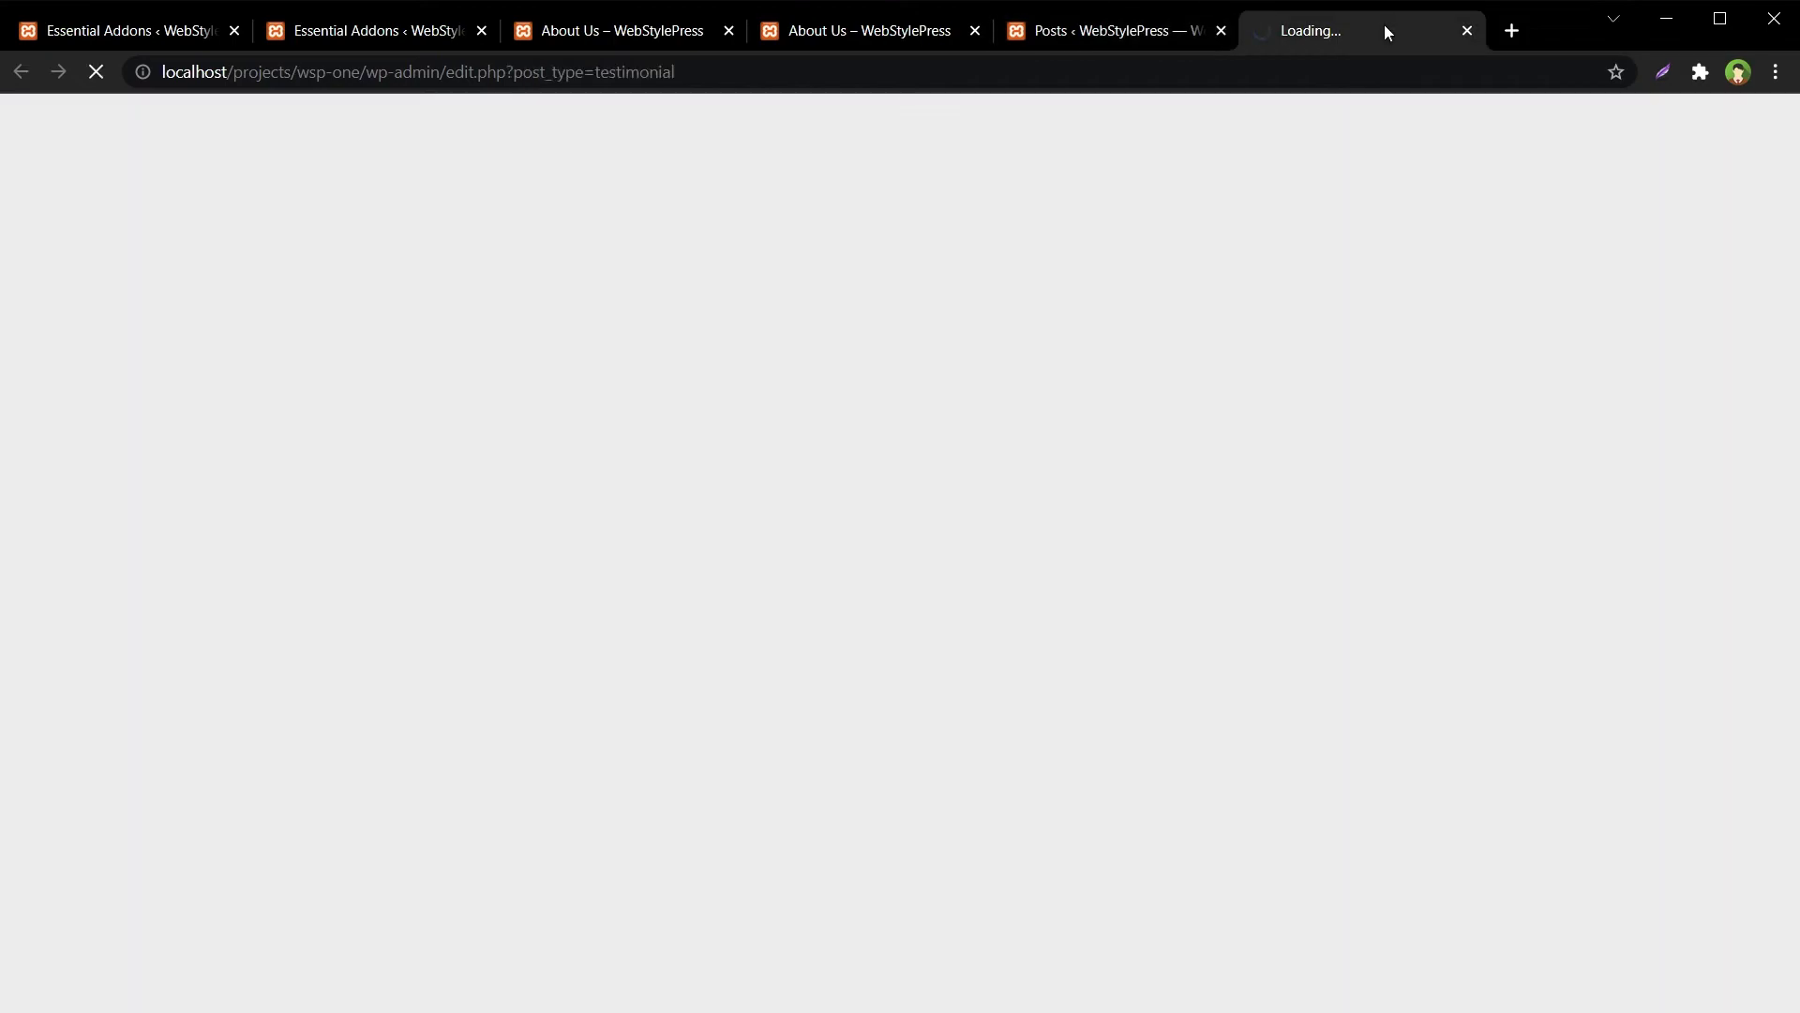